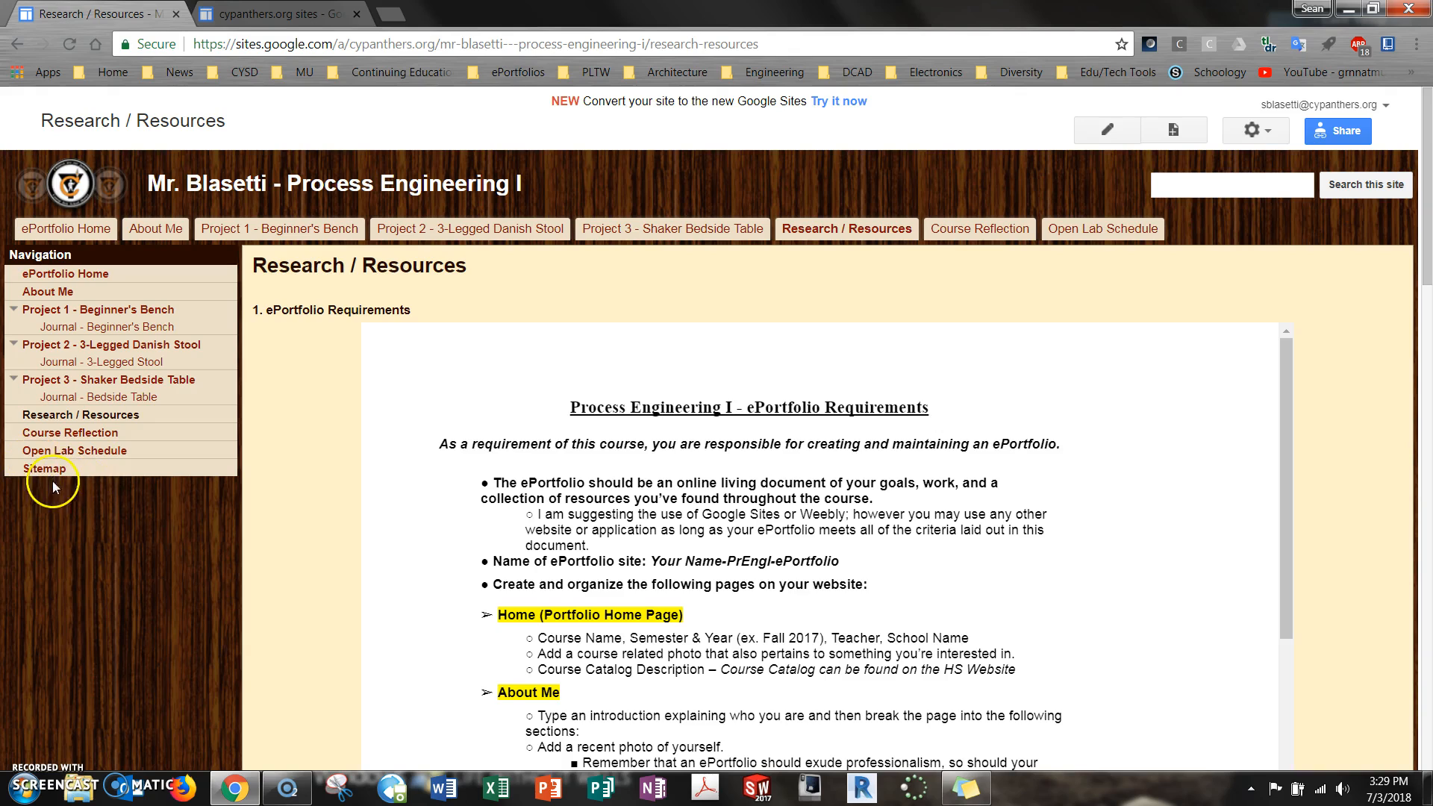
Open the ePortfolio Home page of the example Process Engineering I site and review its title, course image and course description
click(76, 275)
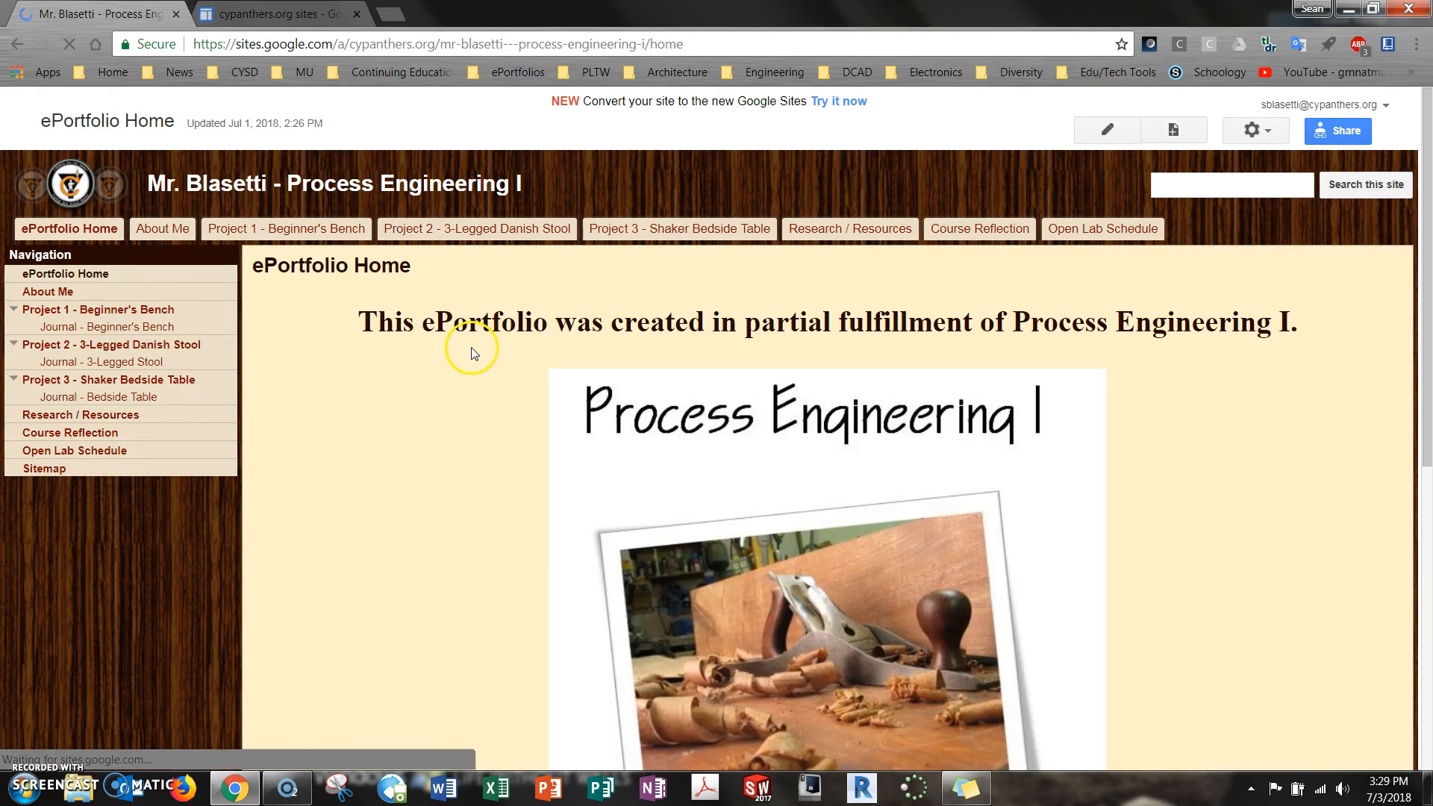
scroll(1127, 481, down, 5)
scroll(1127, 481, up, 5)
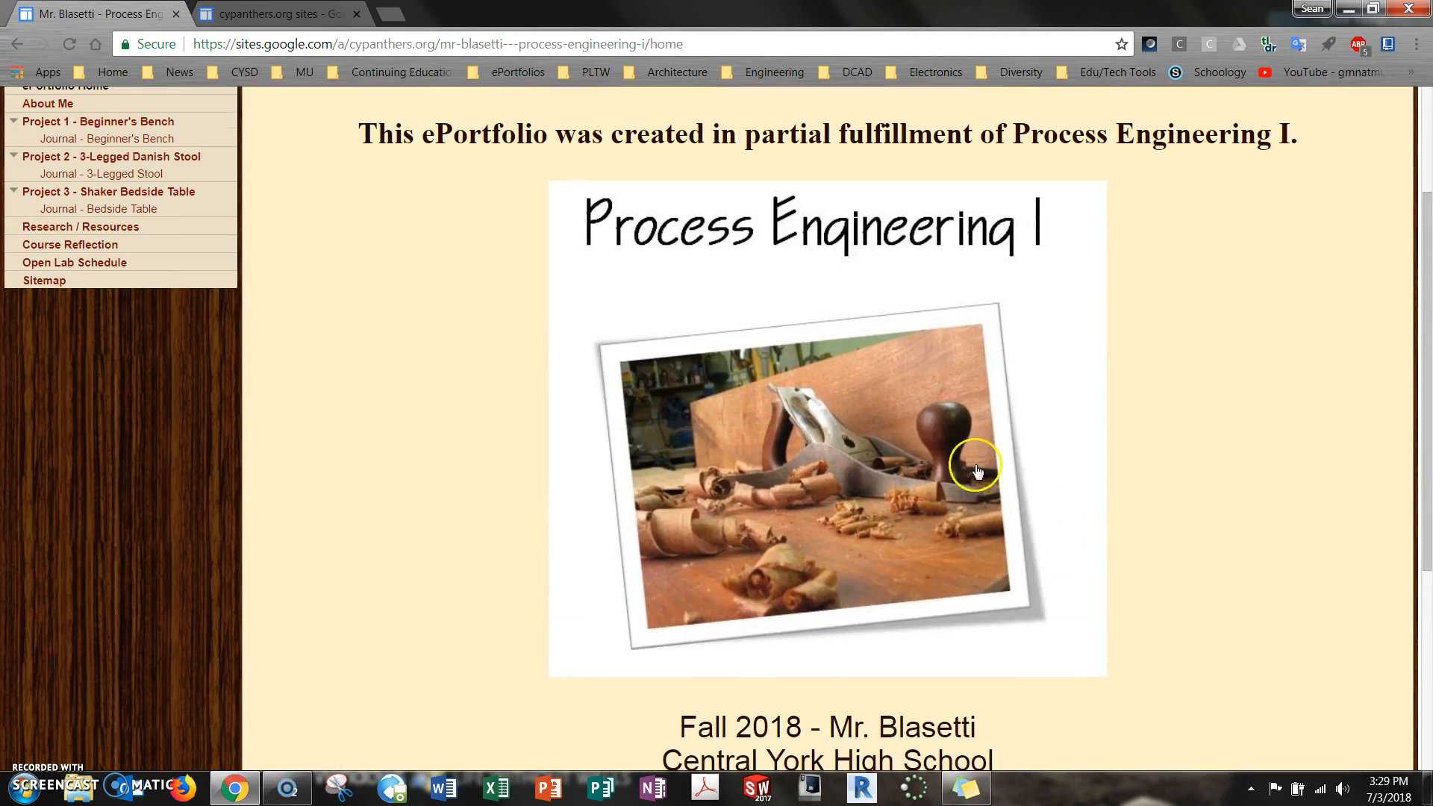
scroll(1223, 435, down, 4)
scroll(1223, 435, down, 3)
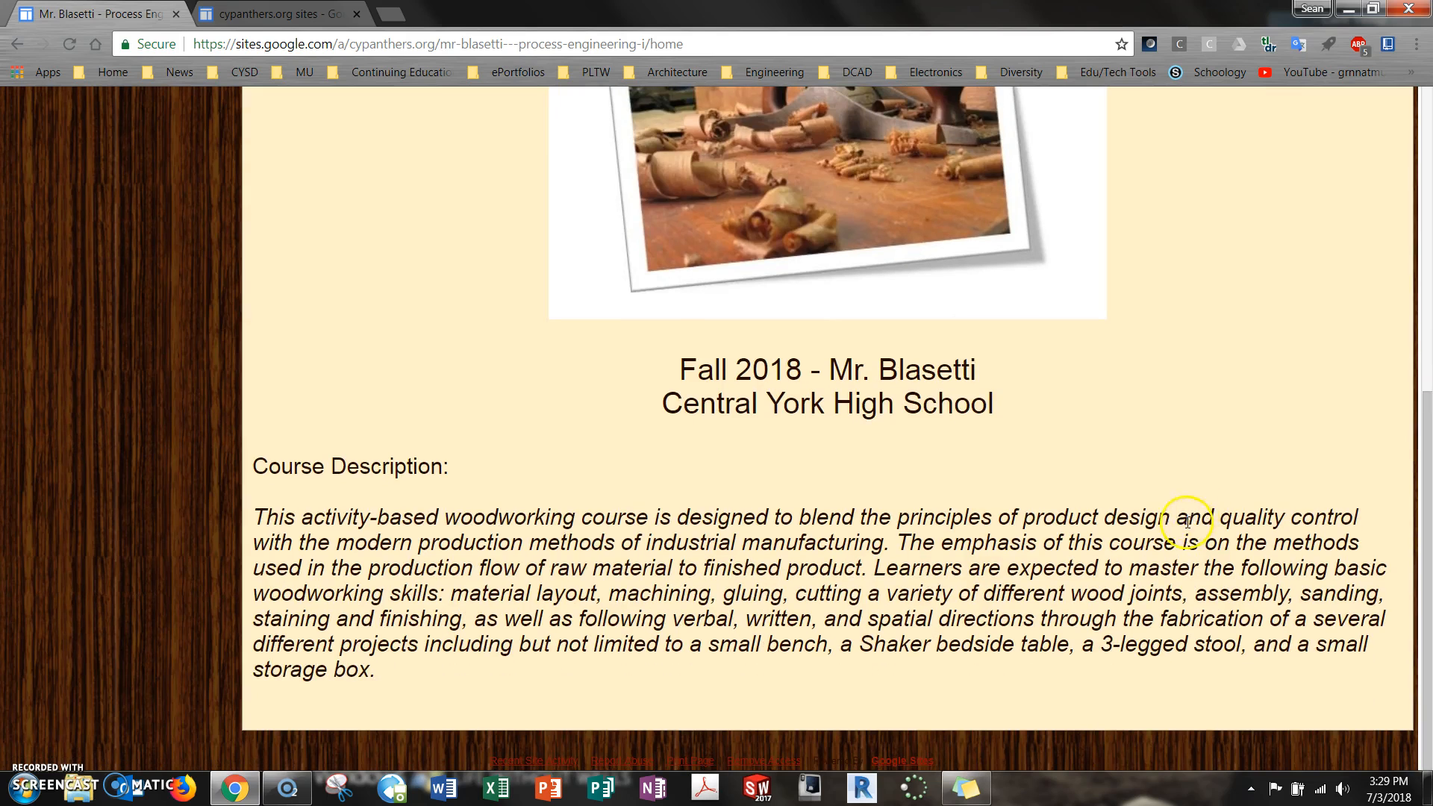
scroll(643, 517, up, 8)
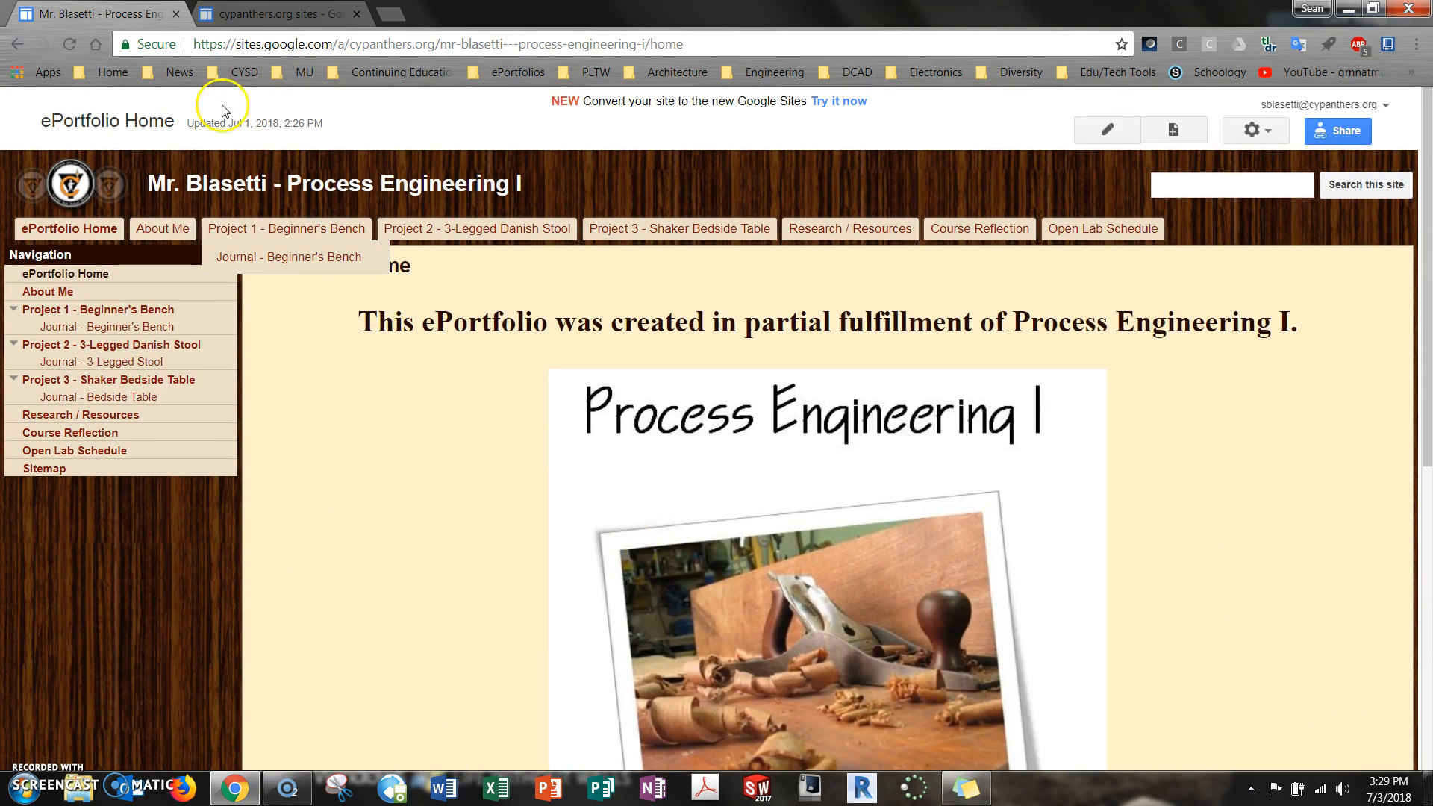
Start a new site in classic Google Sites from the blank template and name it "Your Name - Process Eng I"
click(308, 13)
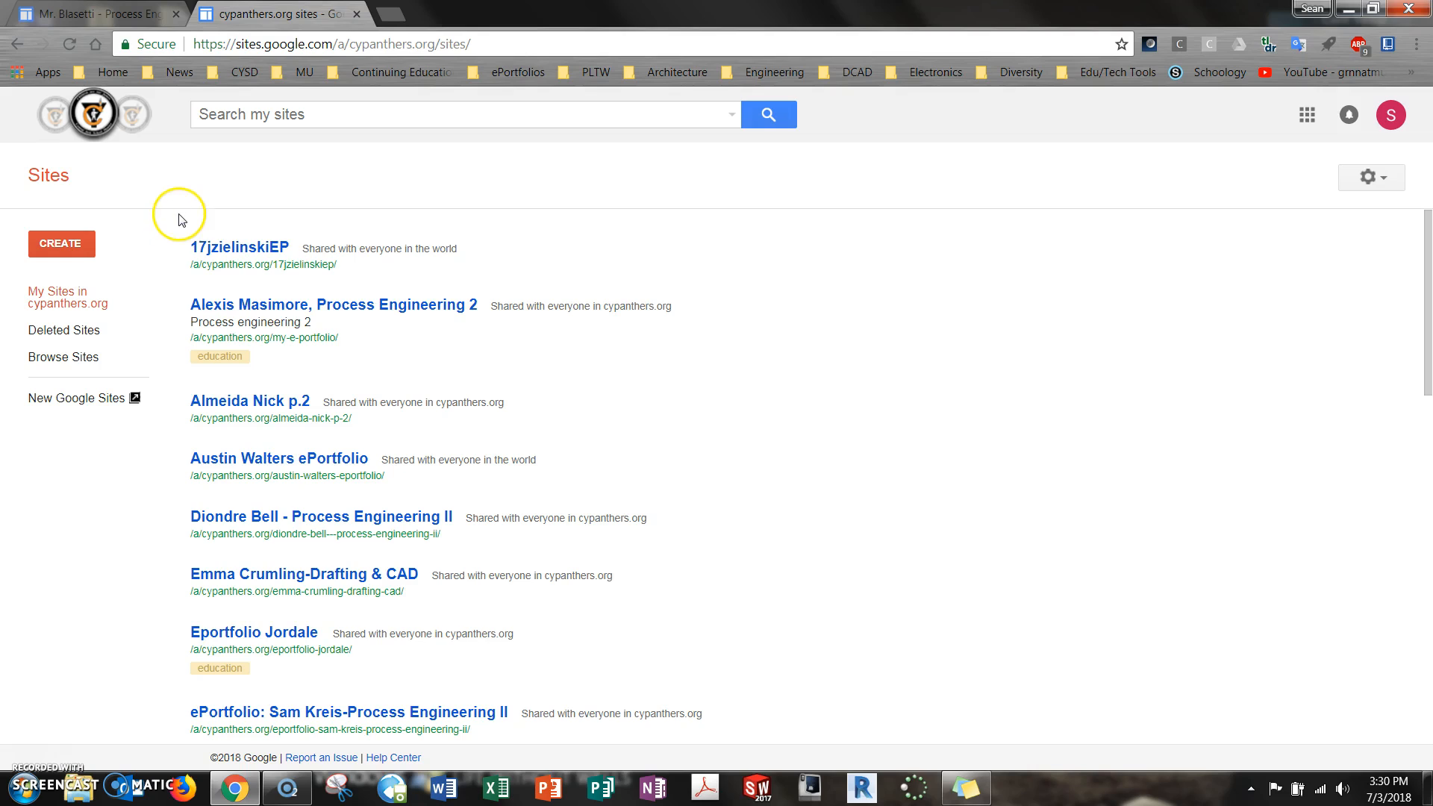
click(77, 246)
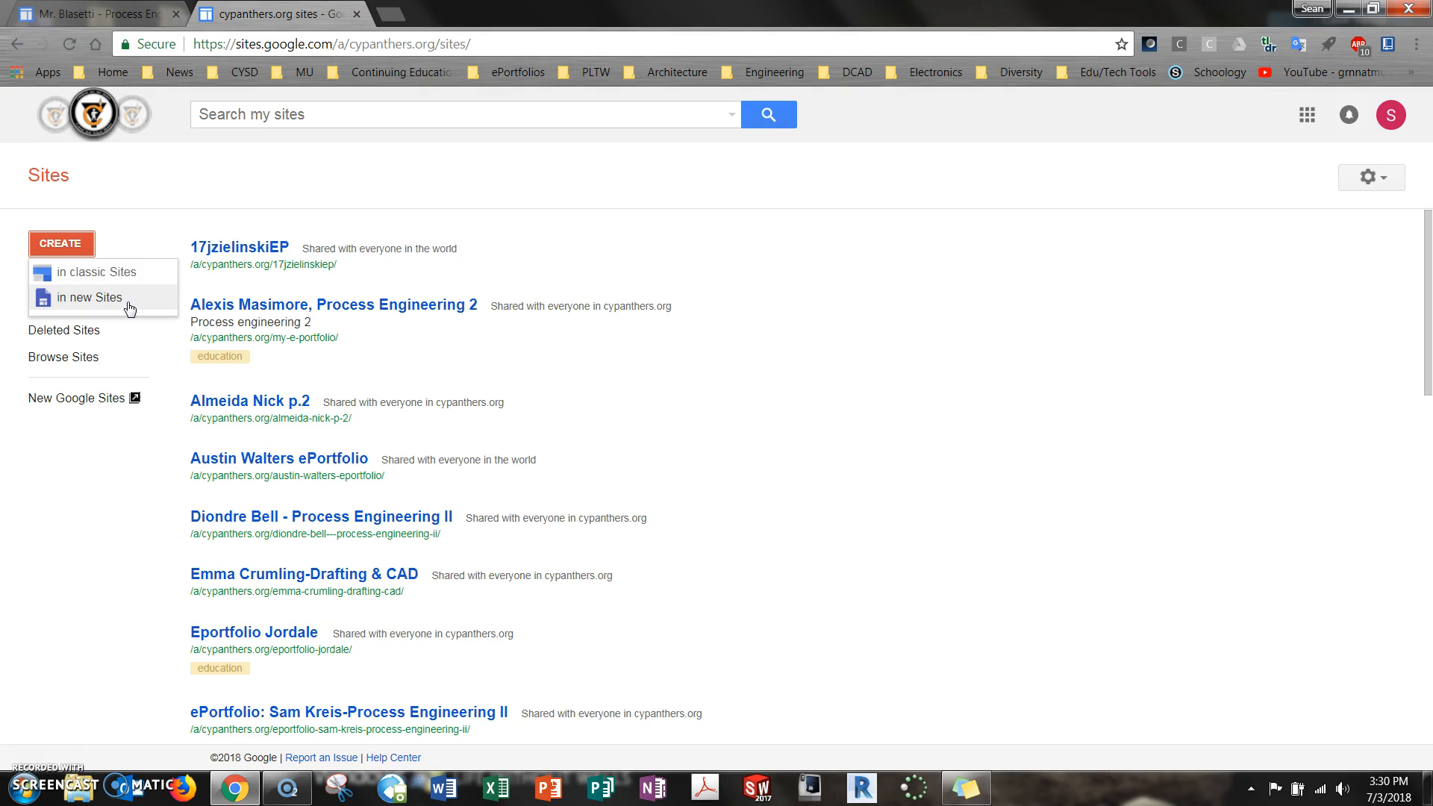
click(115, 281)
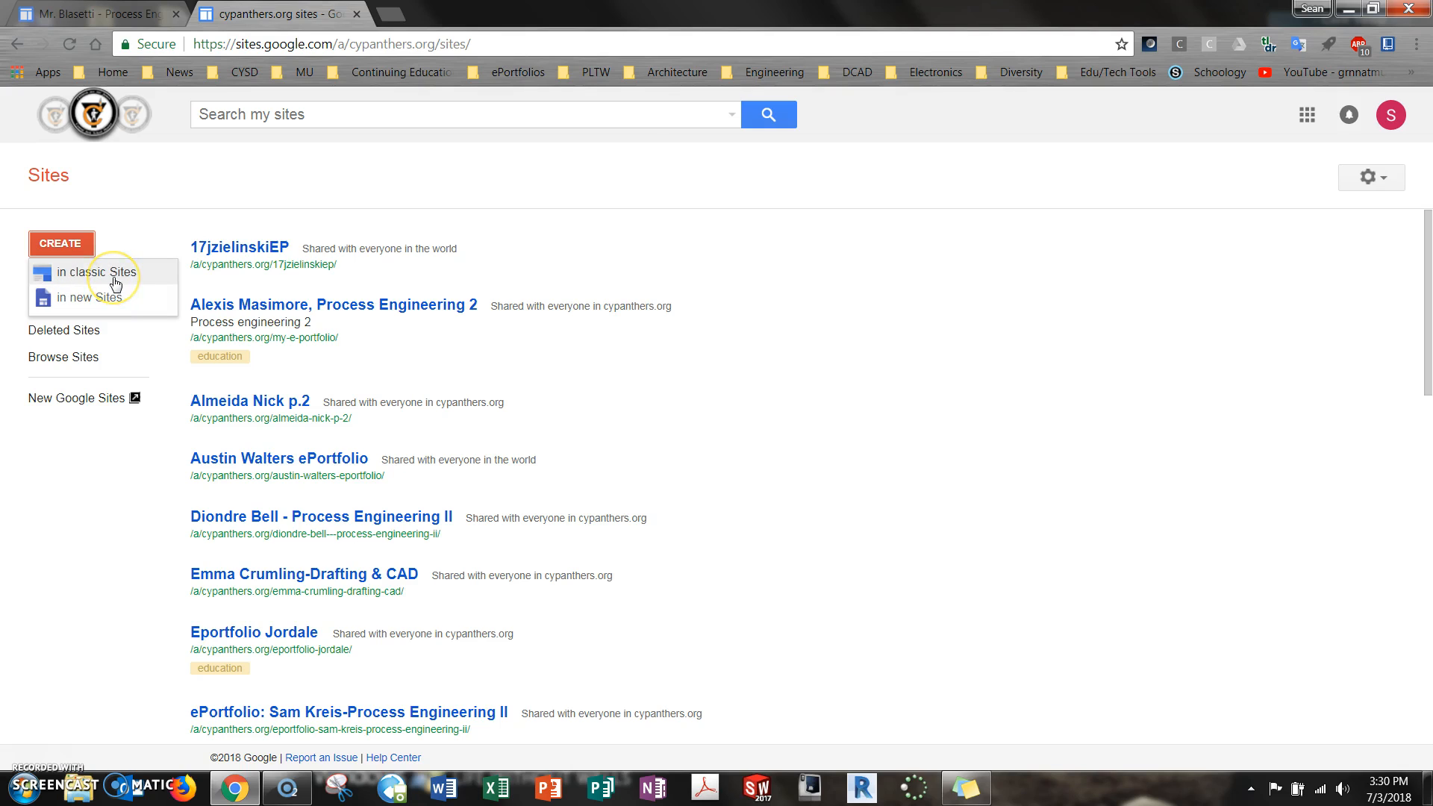
click(113, 277)
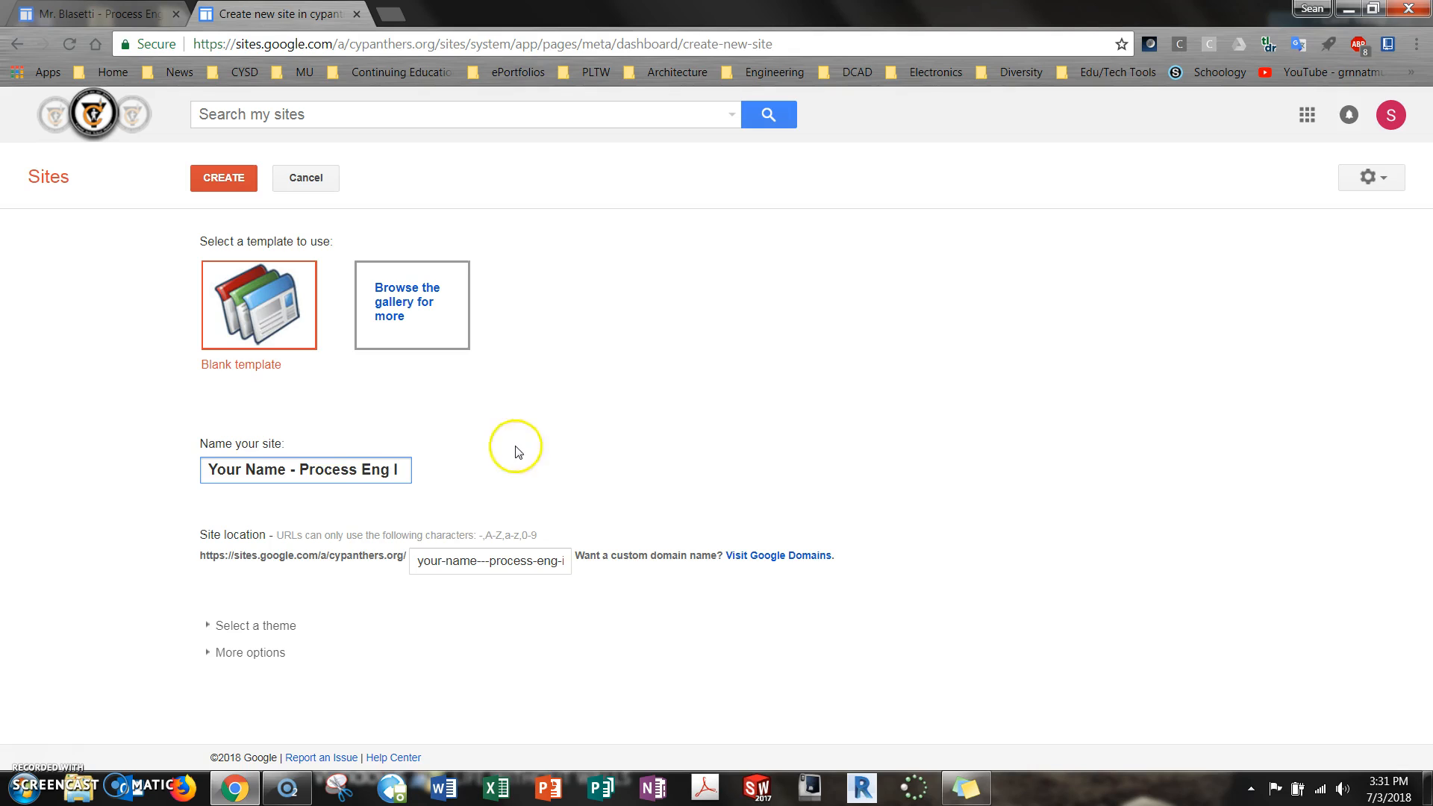
Choose the Micro Blueprint theme for the new site and create the site
click(229, 626)
scroll(1114, 463, down, 5)
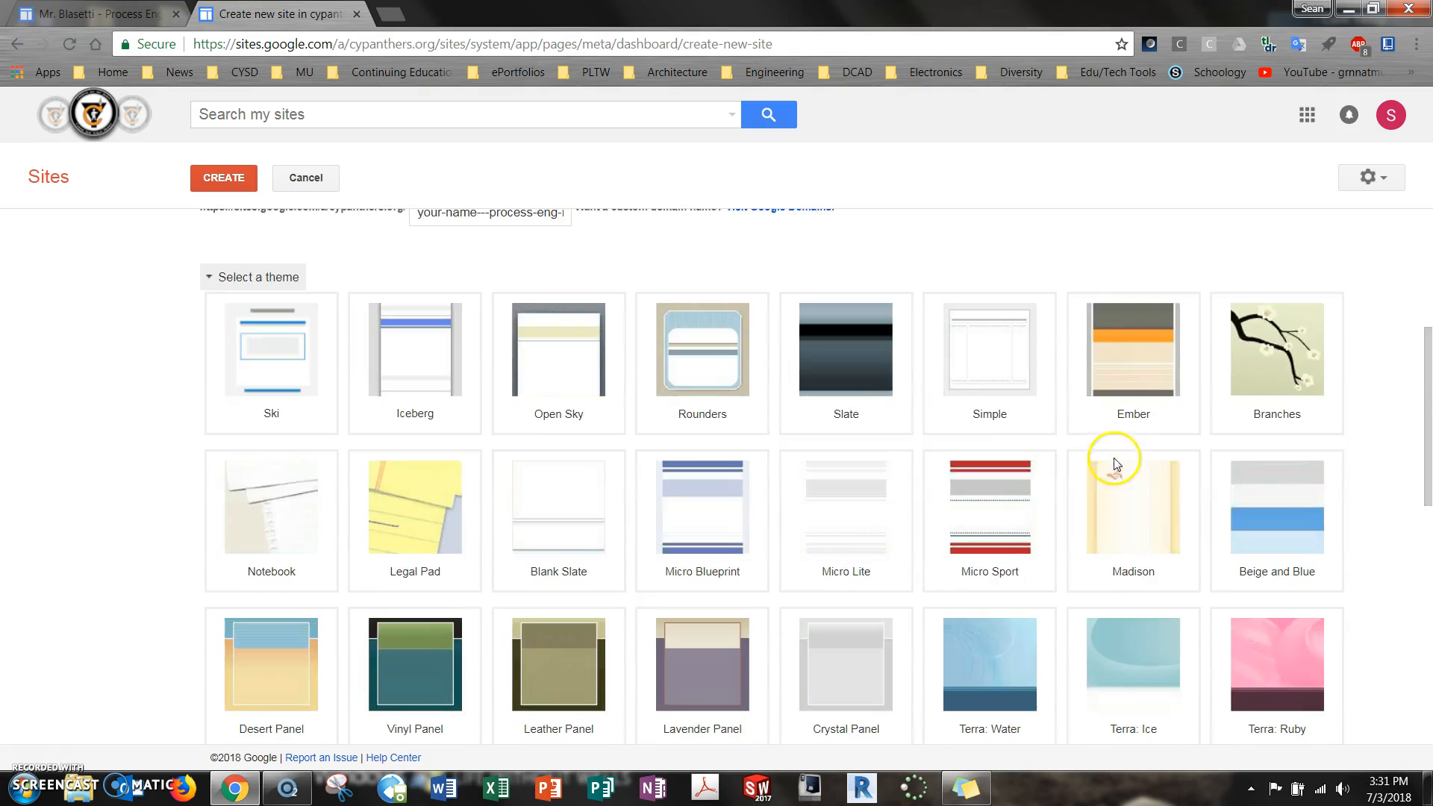
scroll(1279, 495, down, 5)
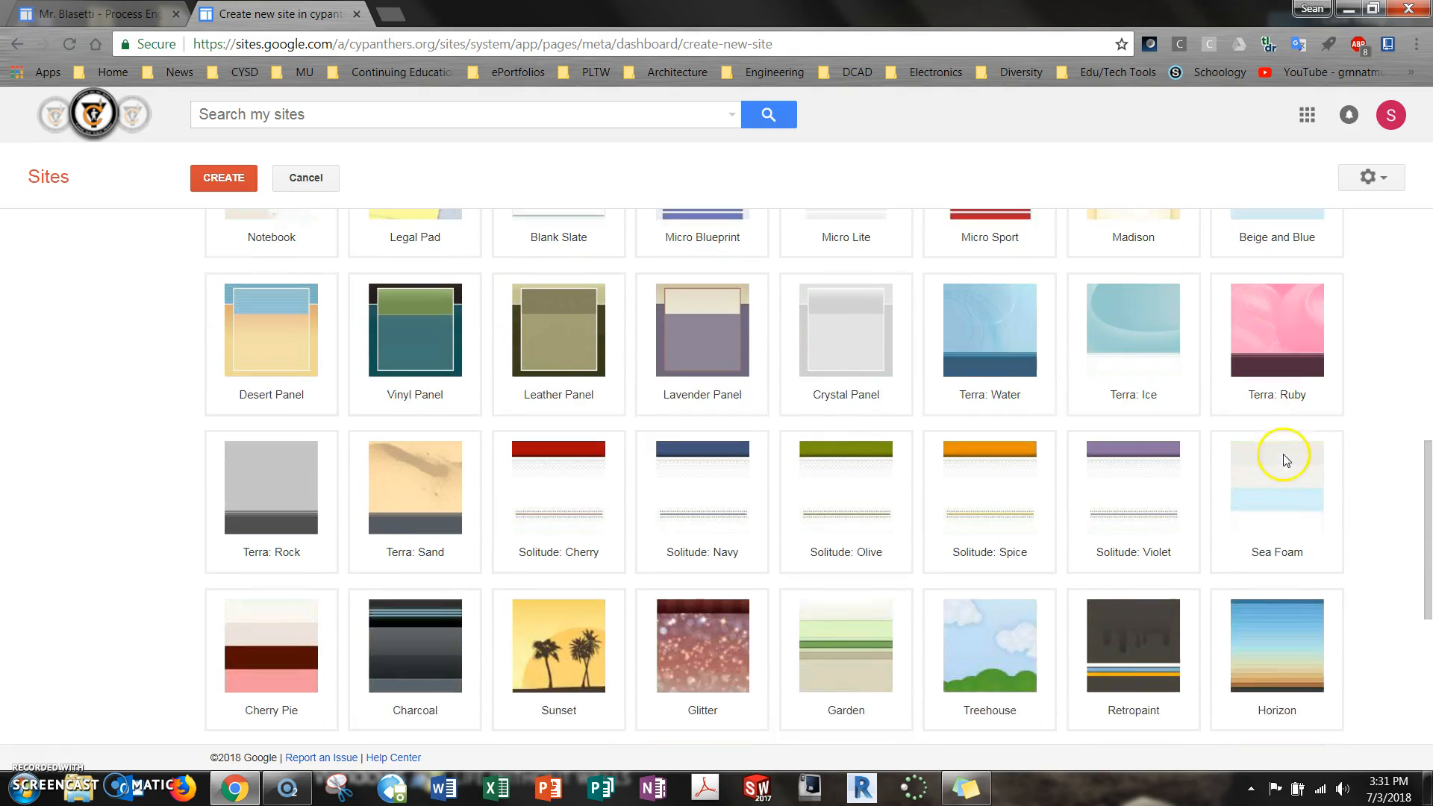
scroll(746, 508, up, 2)
click(709, 347)
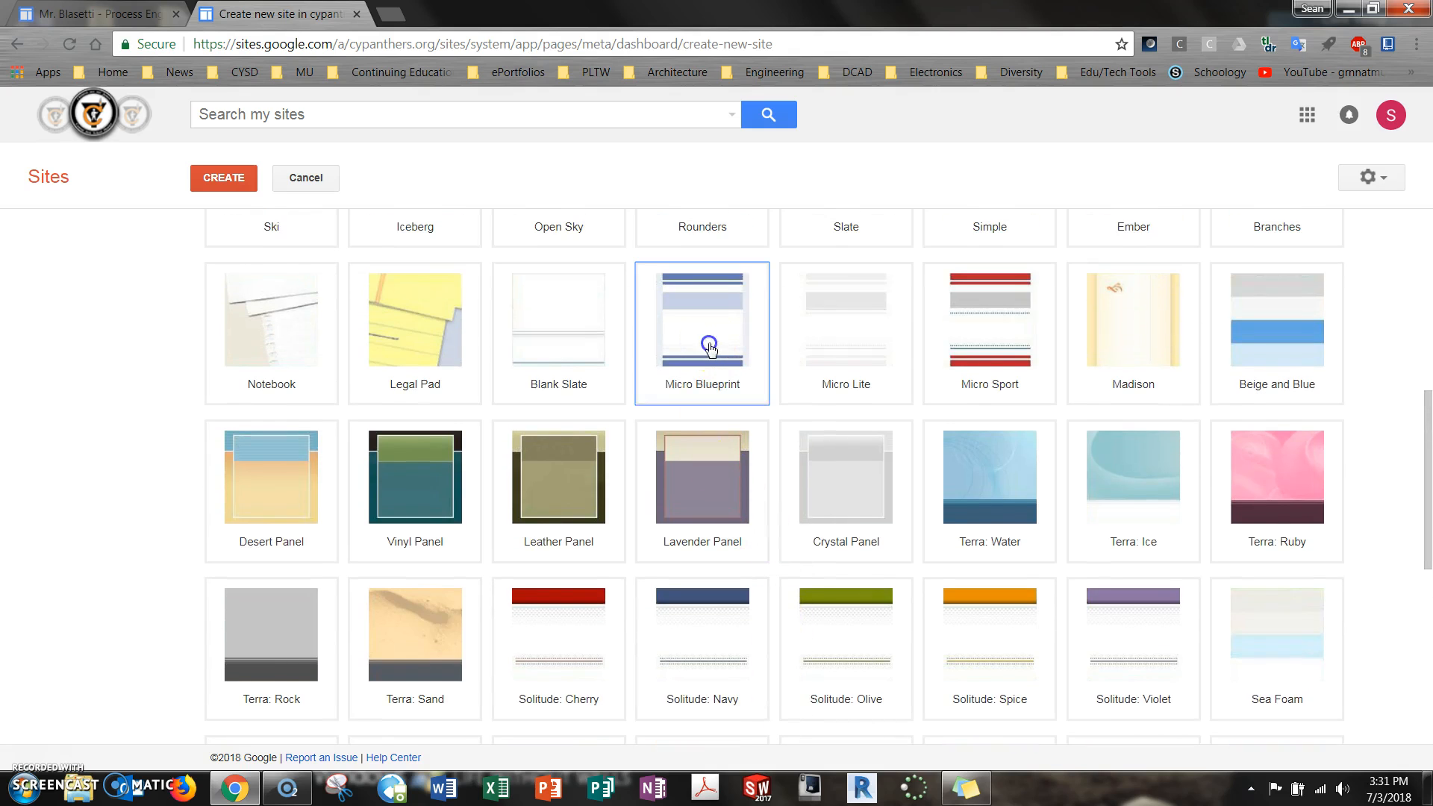
scroll(91, 597, down, 3)
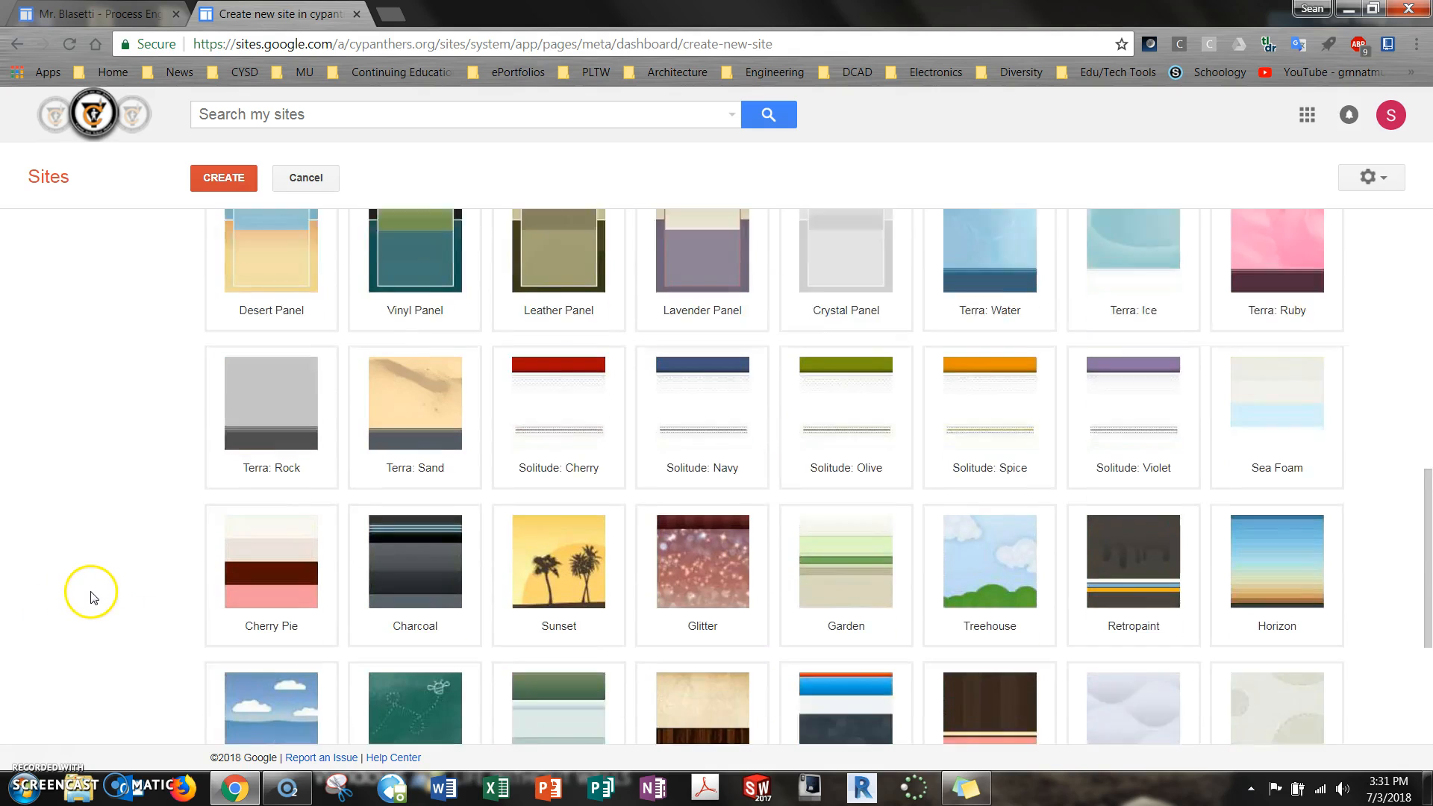
scroll(91, 597, down, 4)
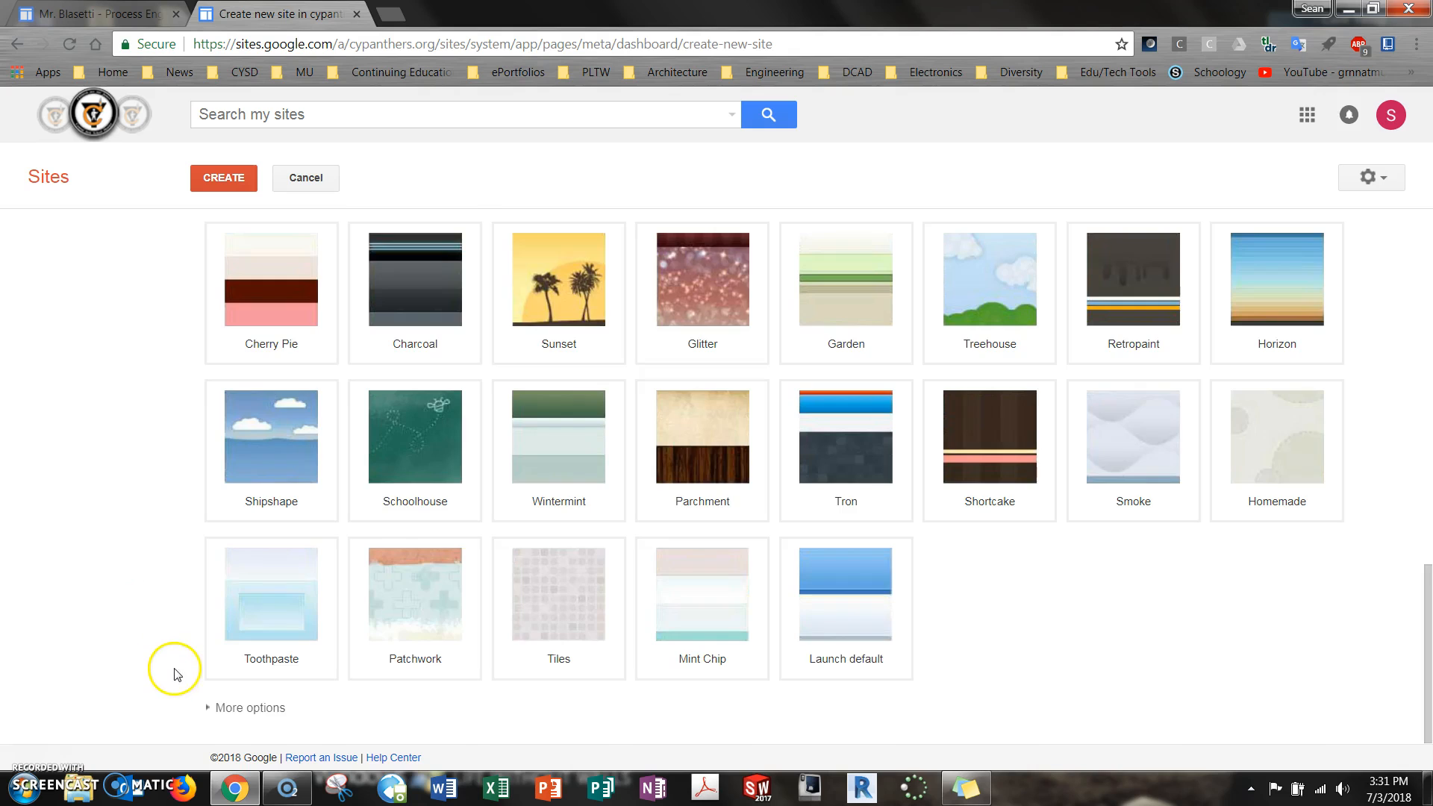
scroll(173, 674, up, 7)
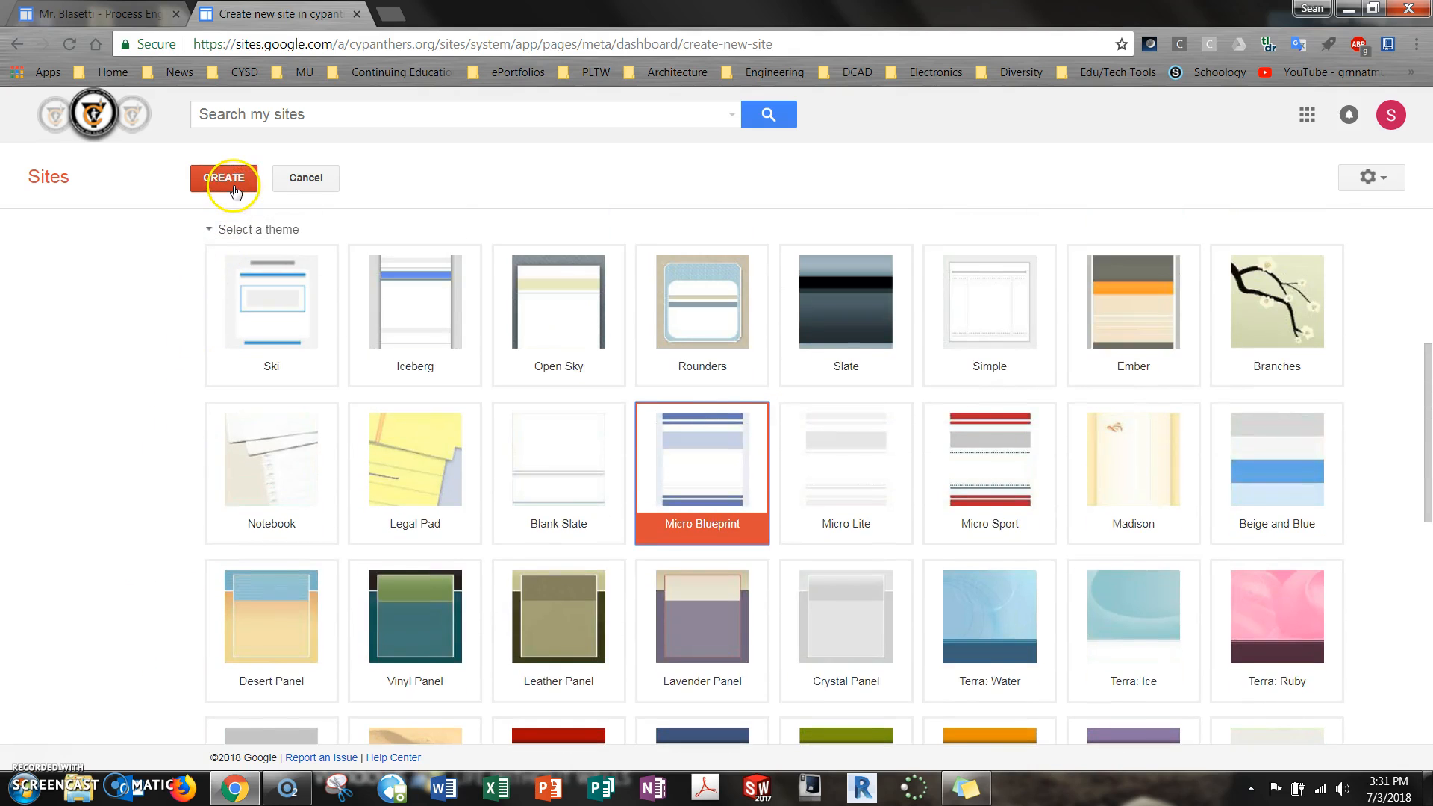
click(235, 192)
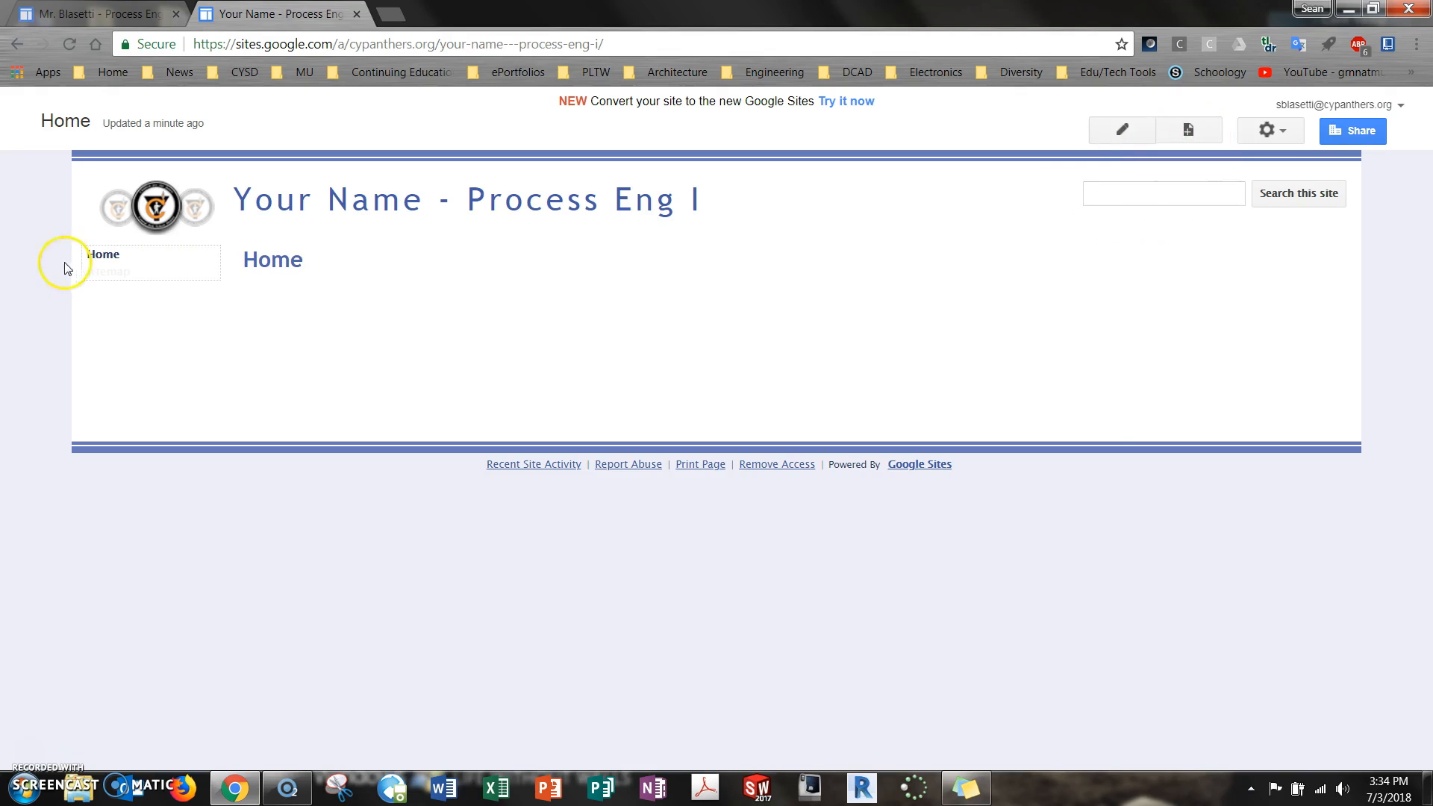
click(1272, 131)
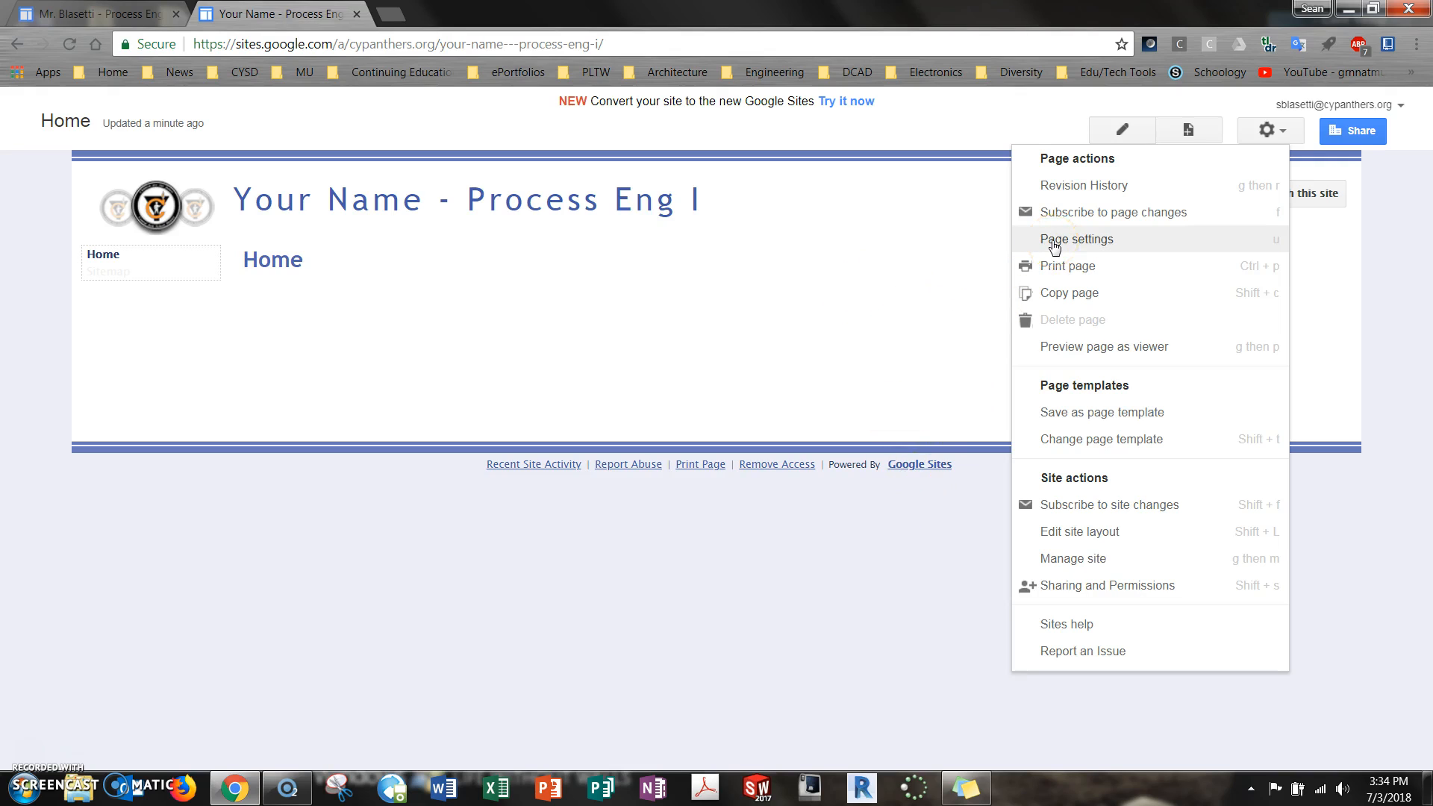
click(898, 547)
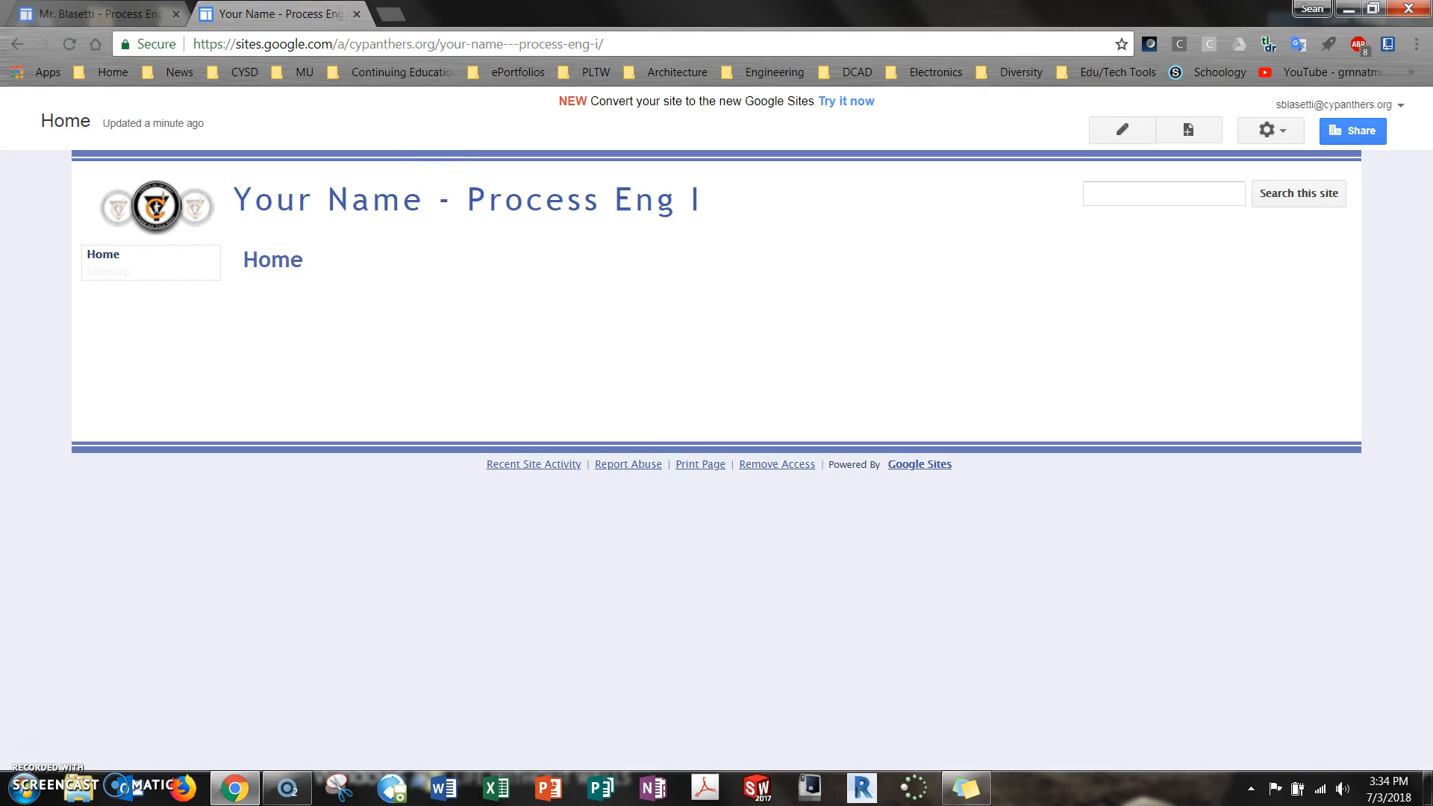
Examine the example ePortfolio's home page for its opening statement, course image, semester and school details, course description and page navigation
click(104, 15)
scroll(627, 382, down, 2)
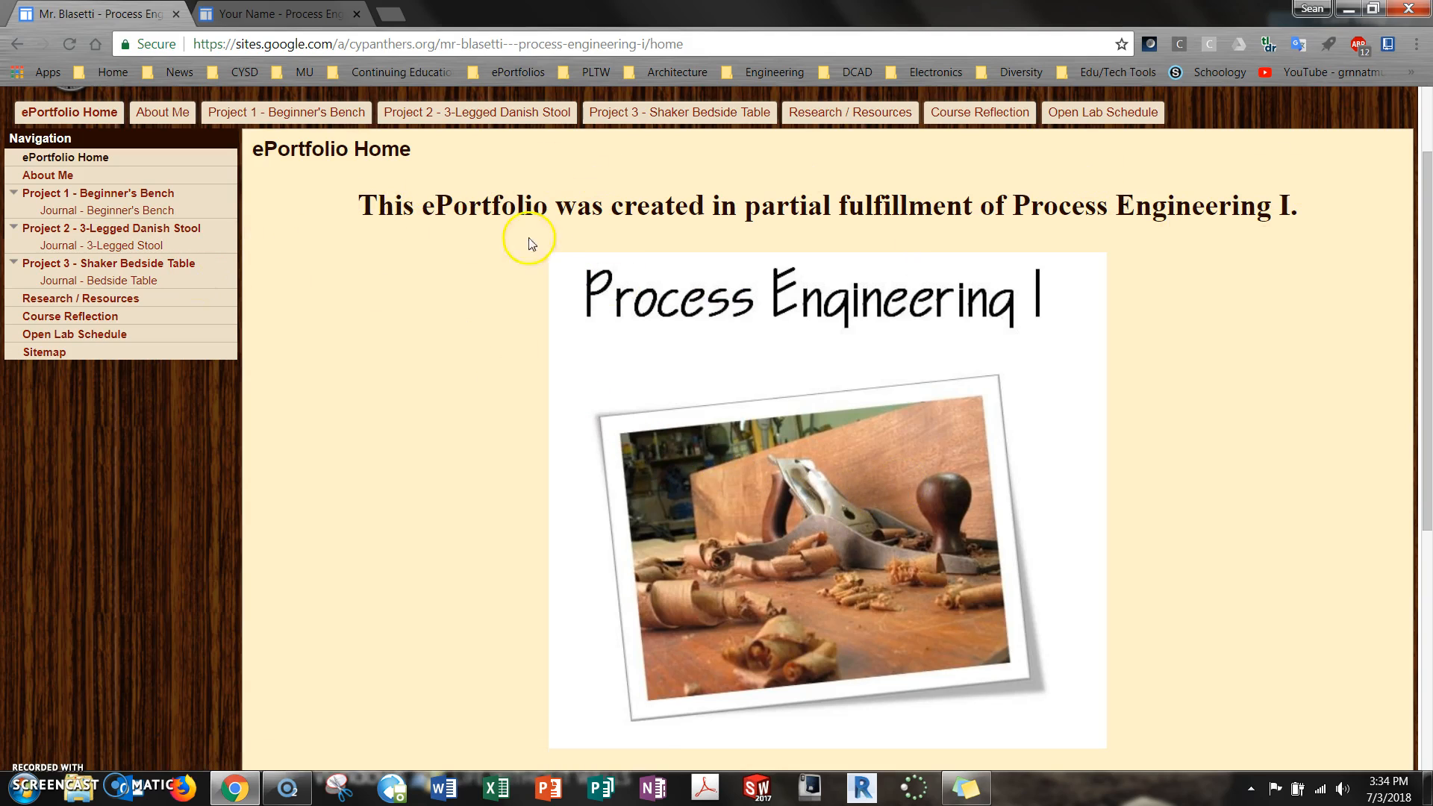
scroll(1158, 328, down, 5)
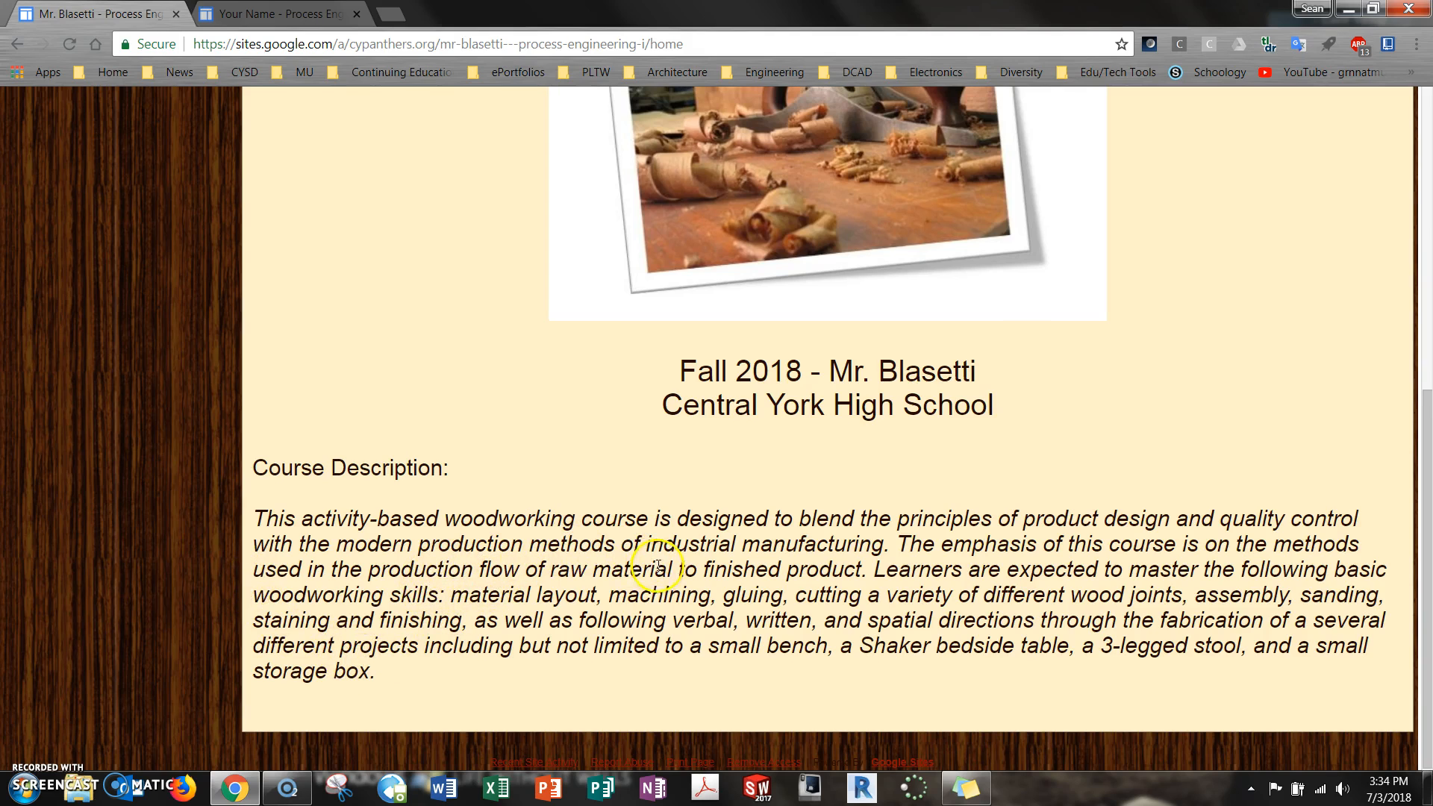
scroll(678, 576, up, 6)
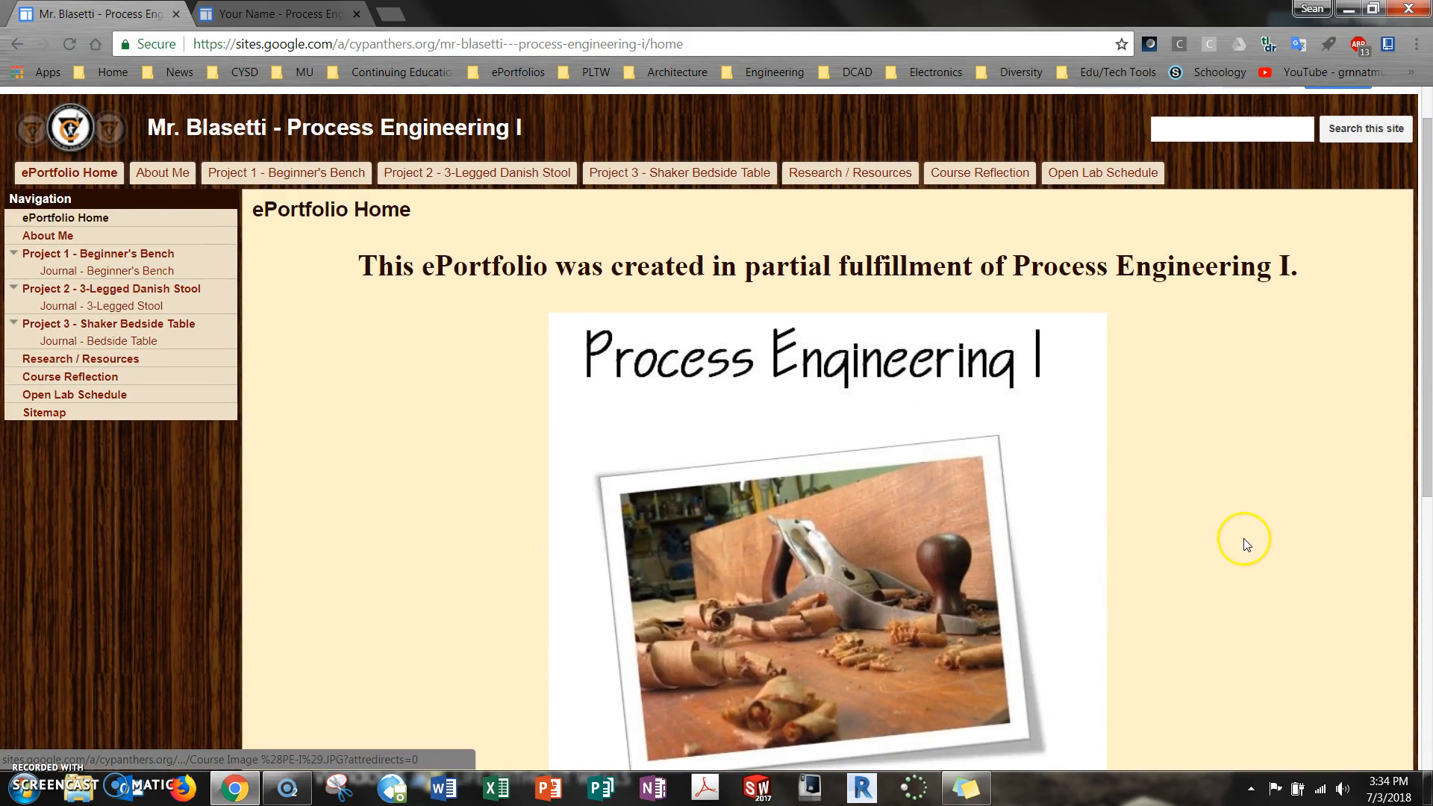
scroll(1247, 541, down, 3)
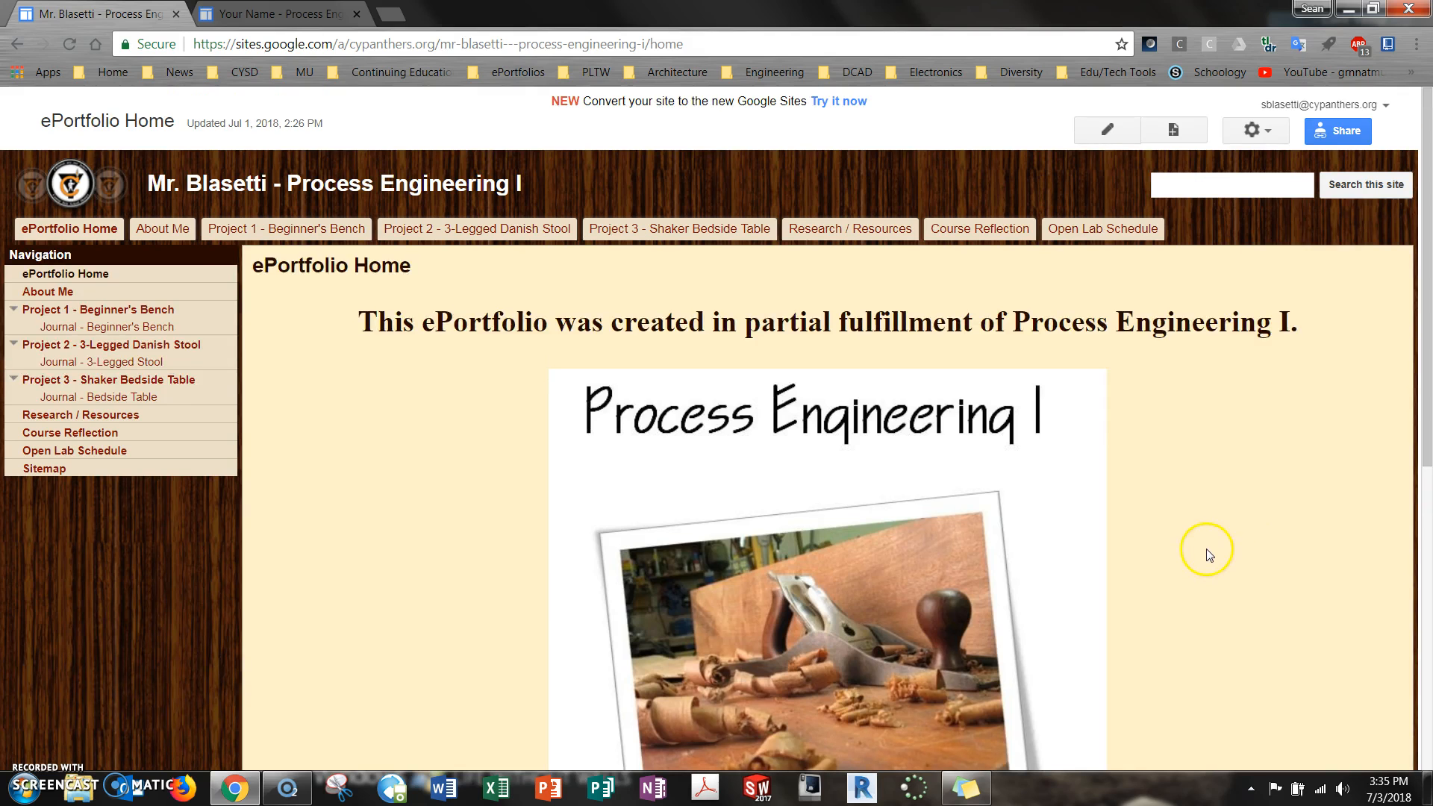
scroll(1205, 556, down, 5)
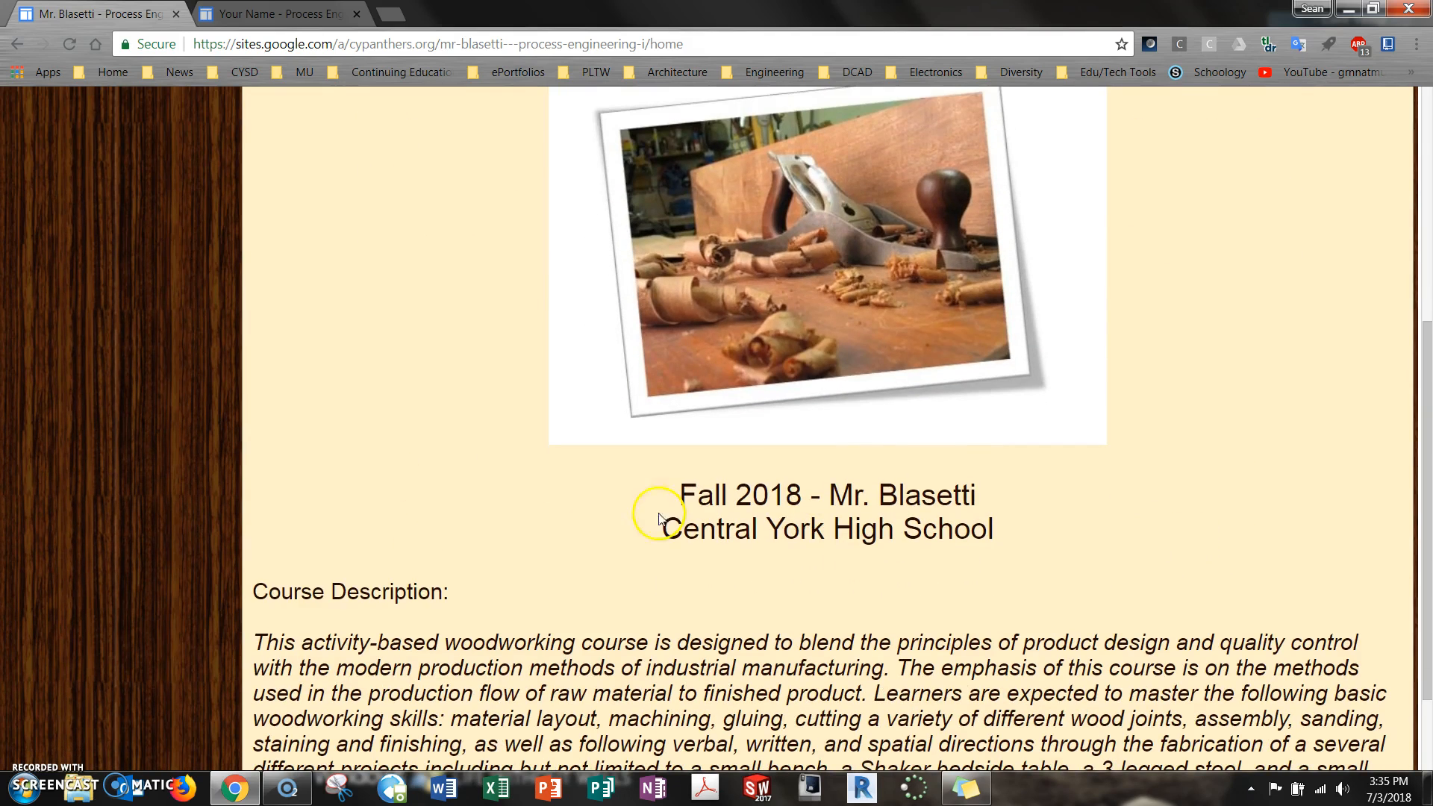
scroll(1045, 520, up, 5)
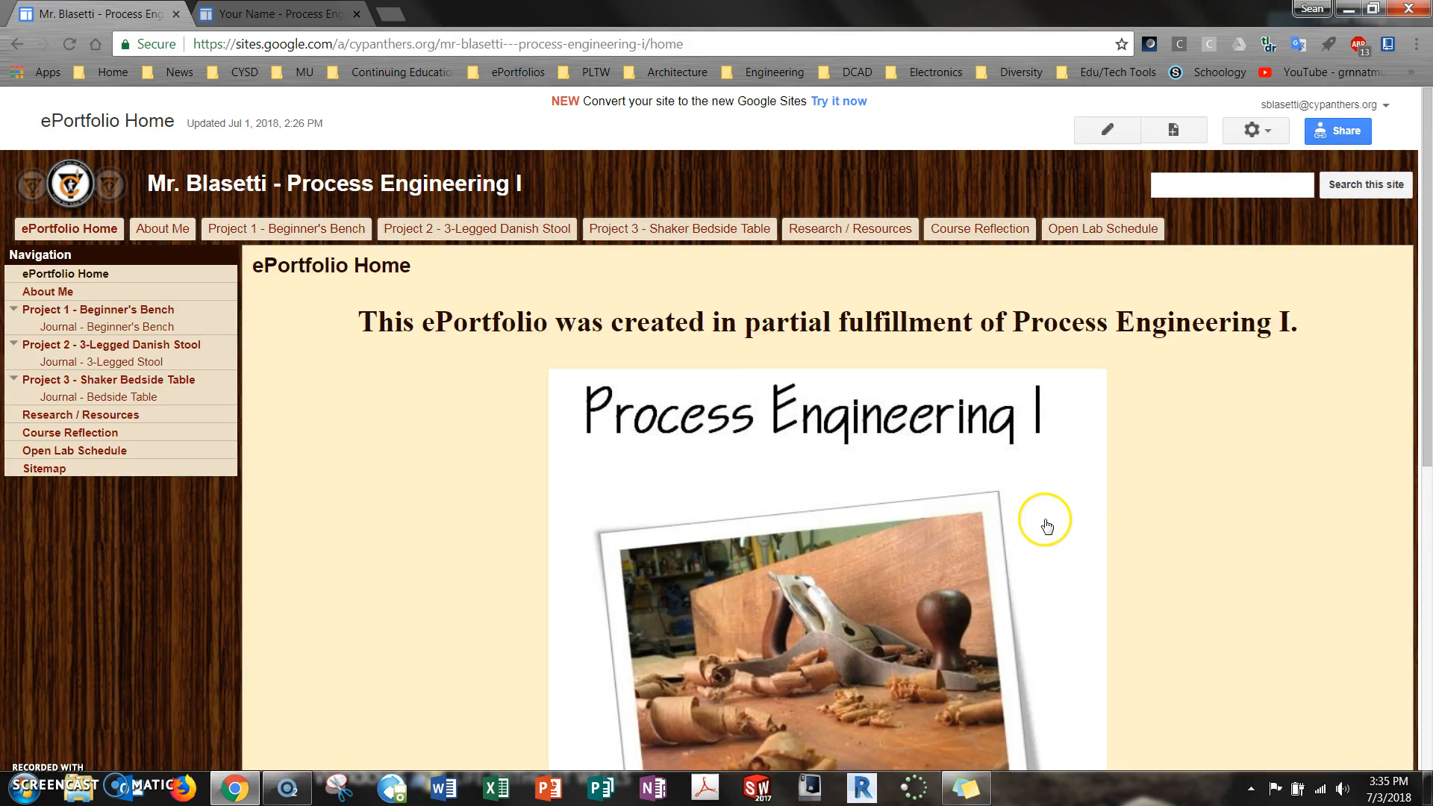
scroll(629, 431, down, 3)
scroll(739, 440, up, 3)
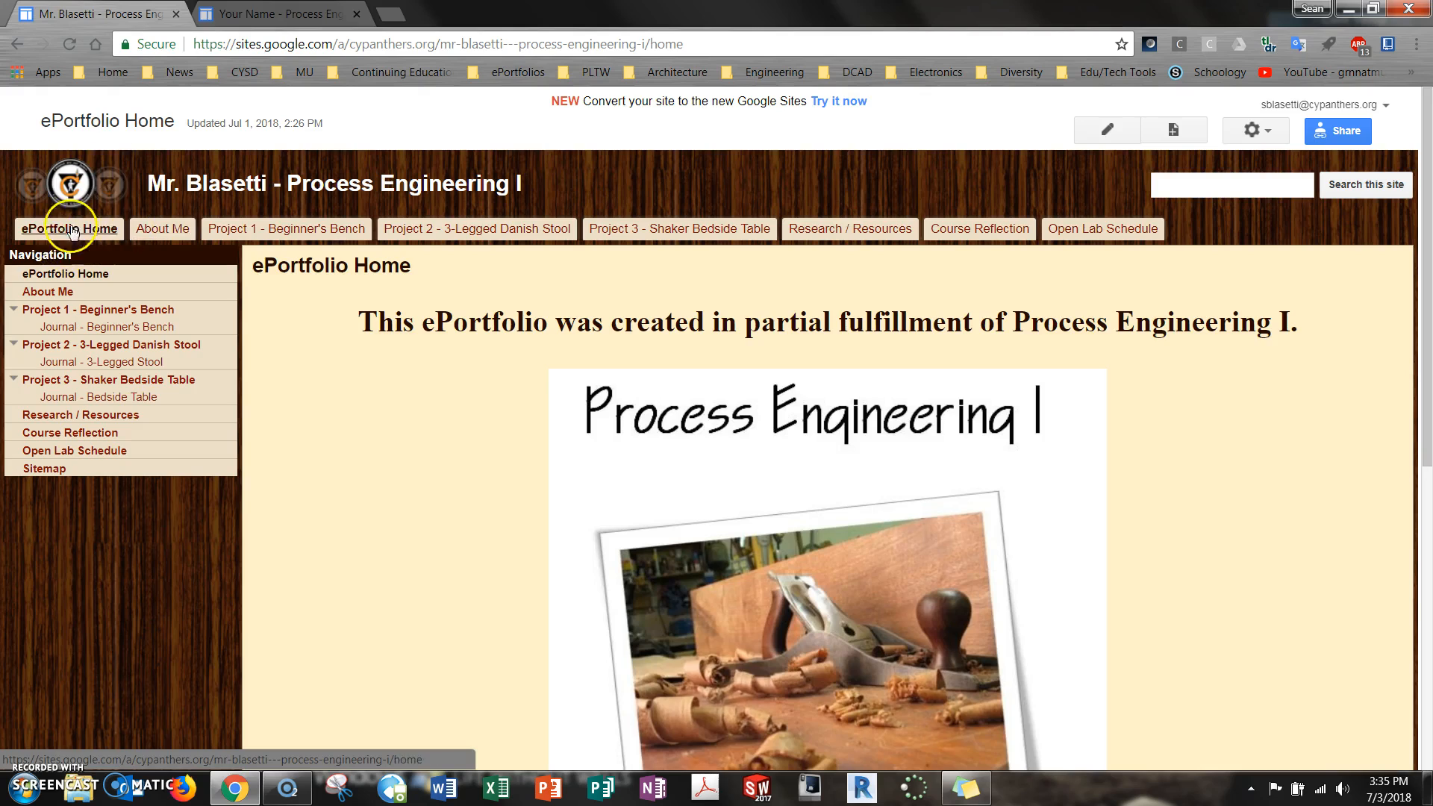
In the new Process Eng I site, create a page named "About Me" with the Web Page template at the top level
click(276, 13)
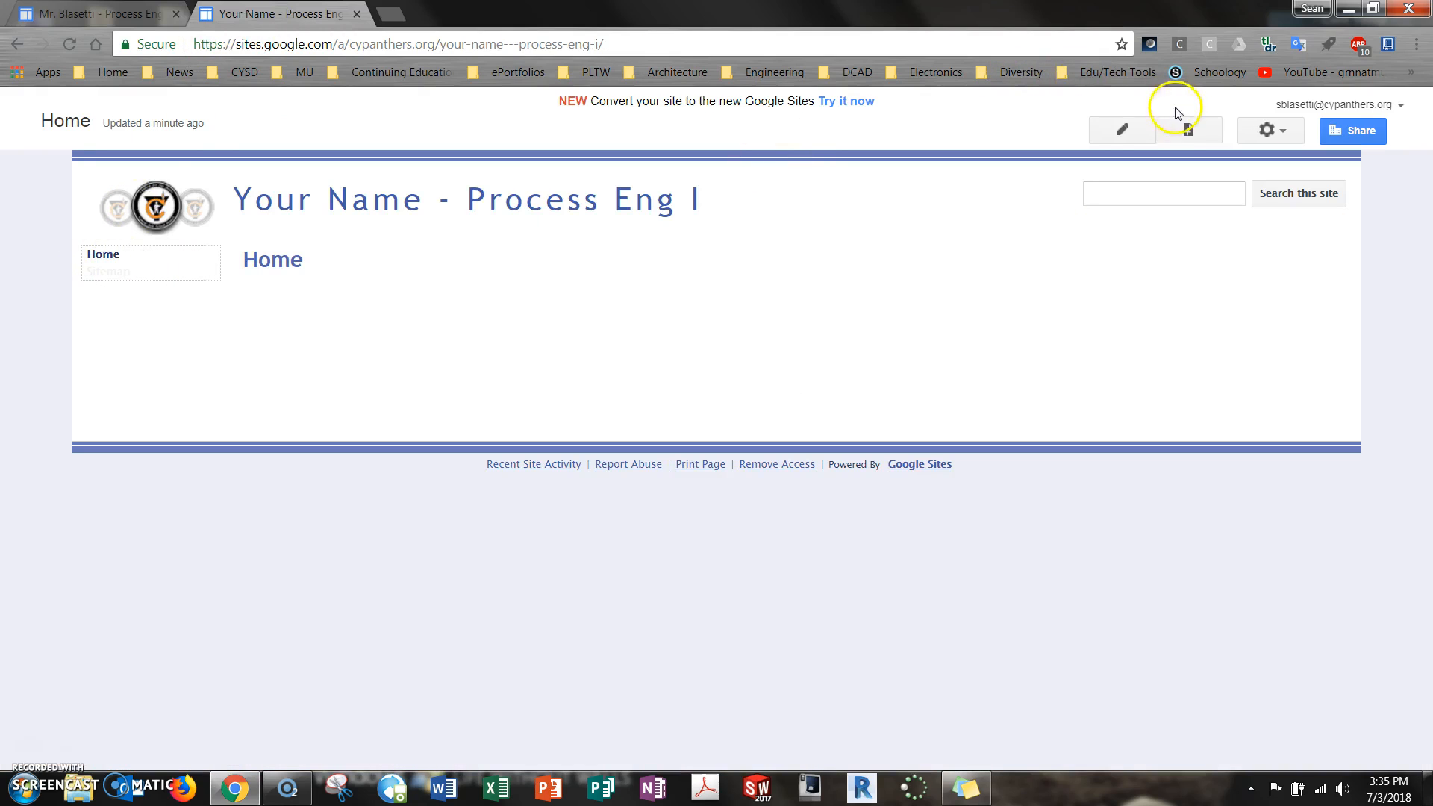
click(1190, 129)
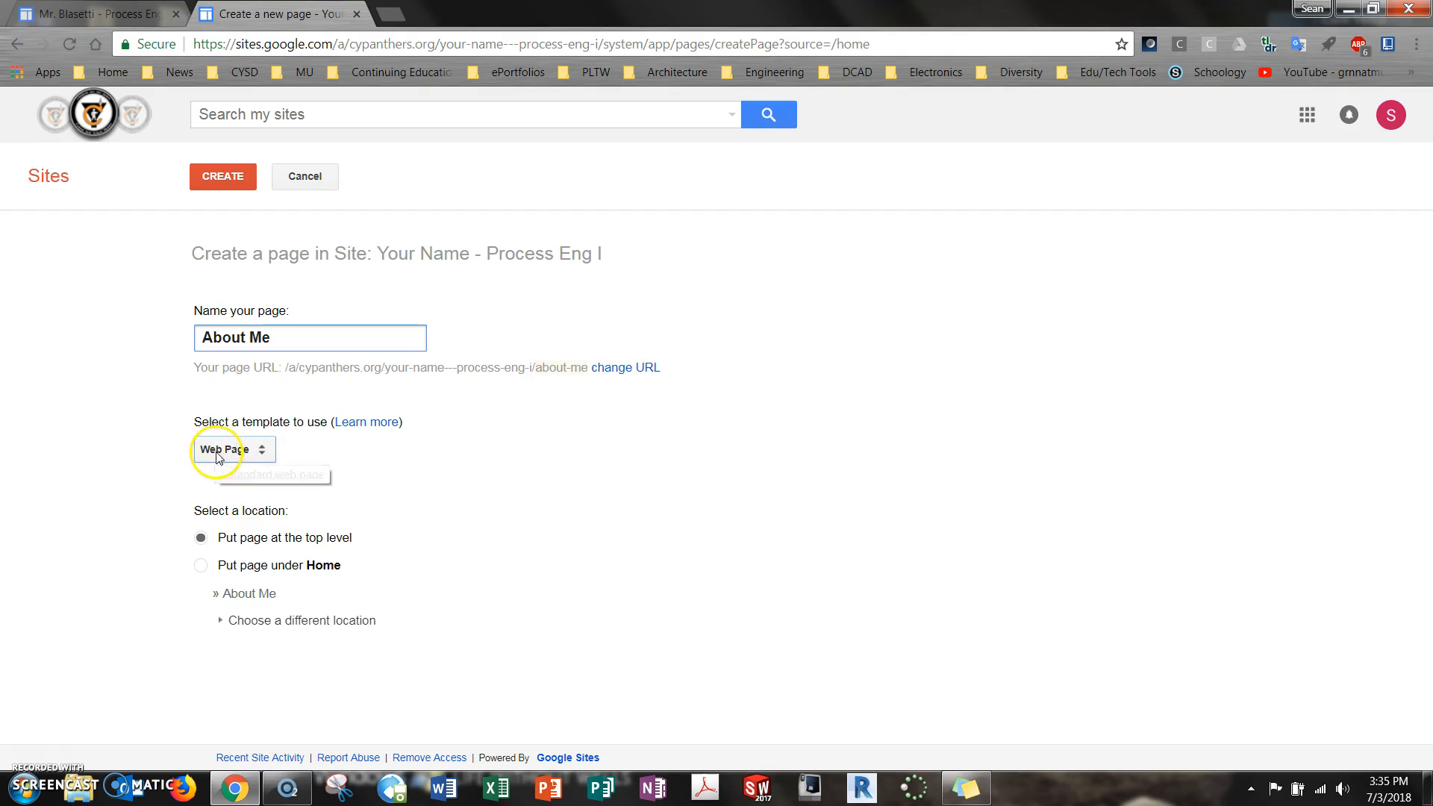
click(262, 450)
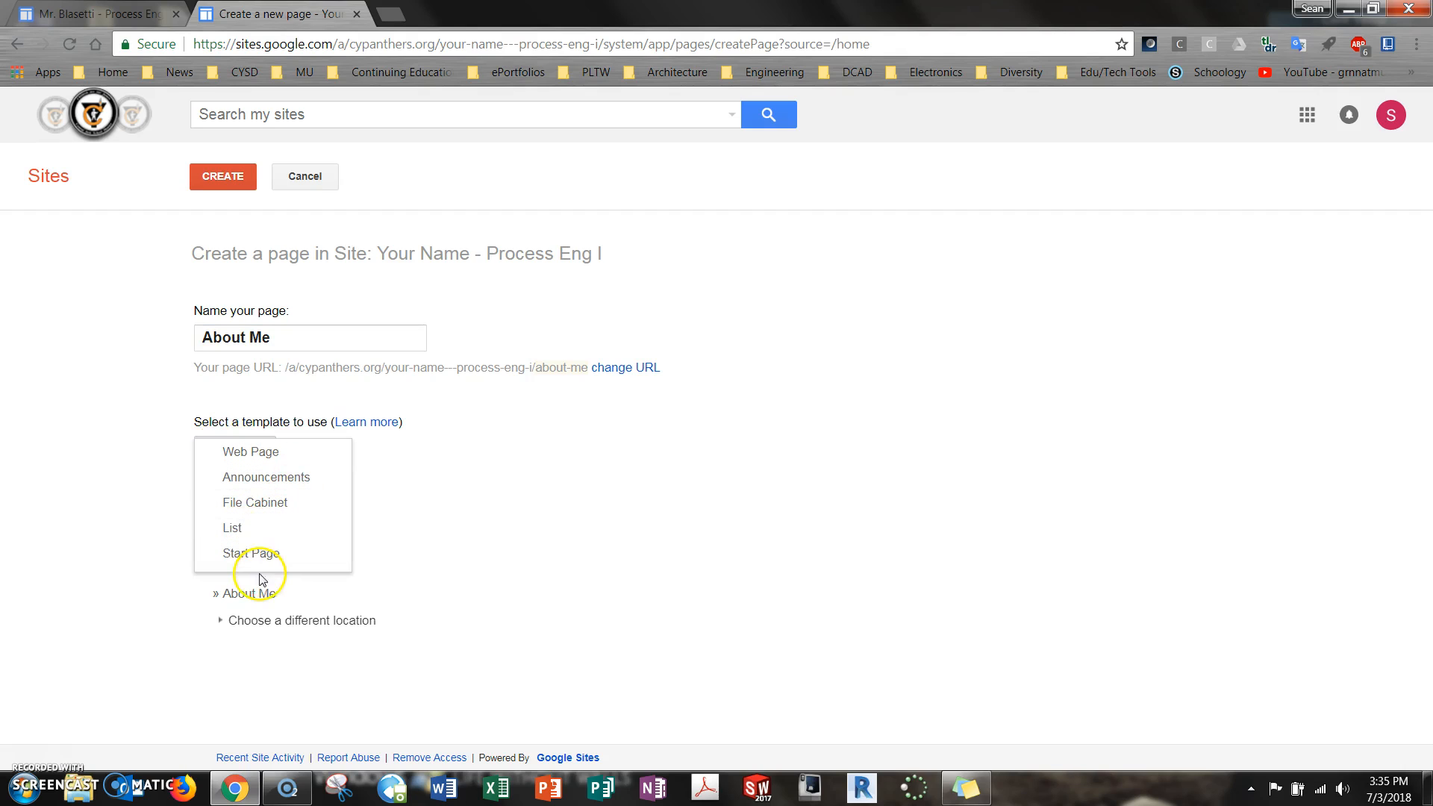
click(288, 453)
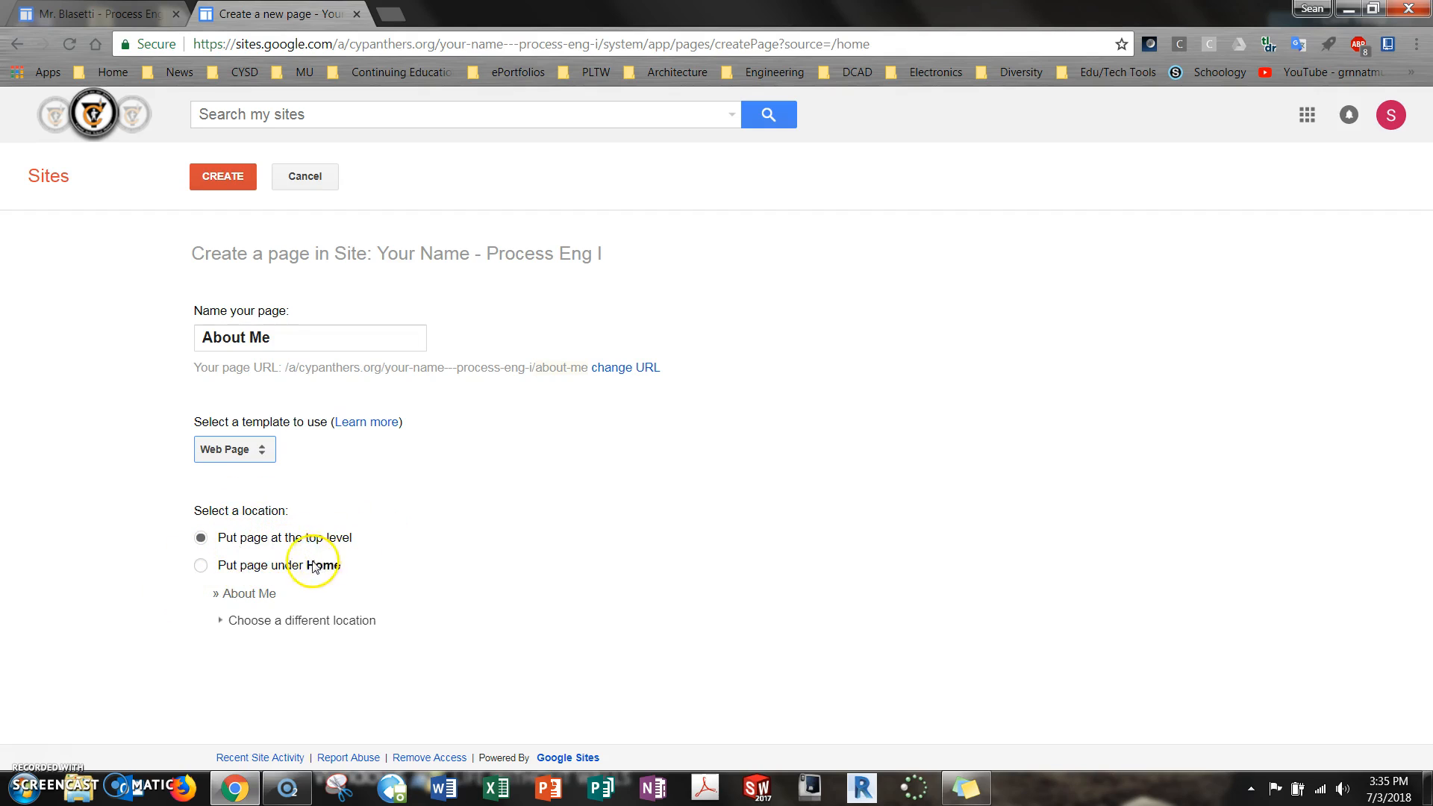
click(203, 567)
click(230, 179)
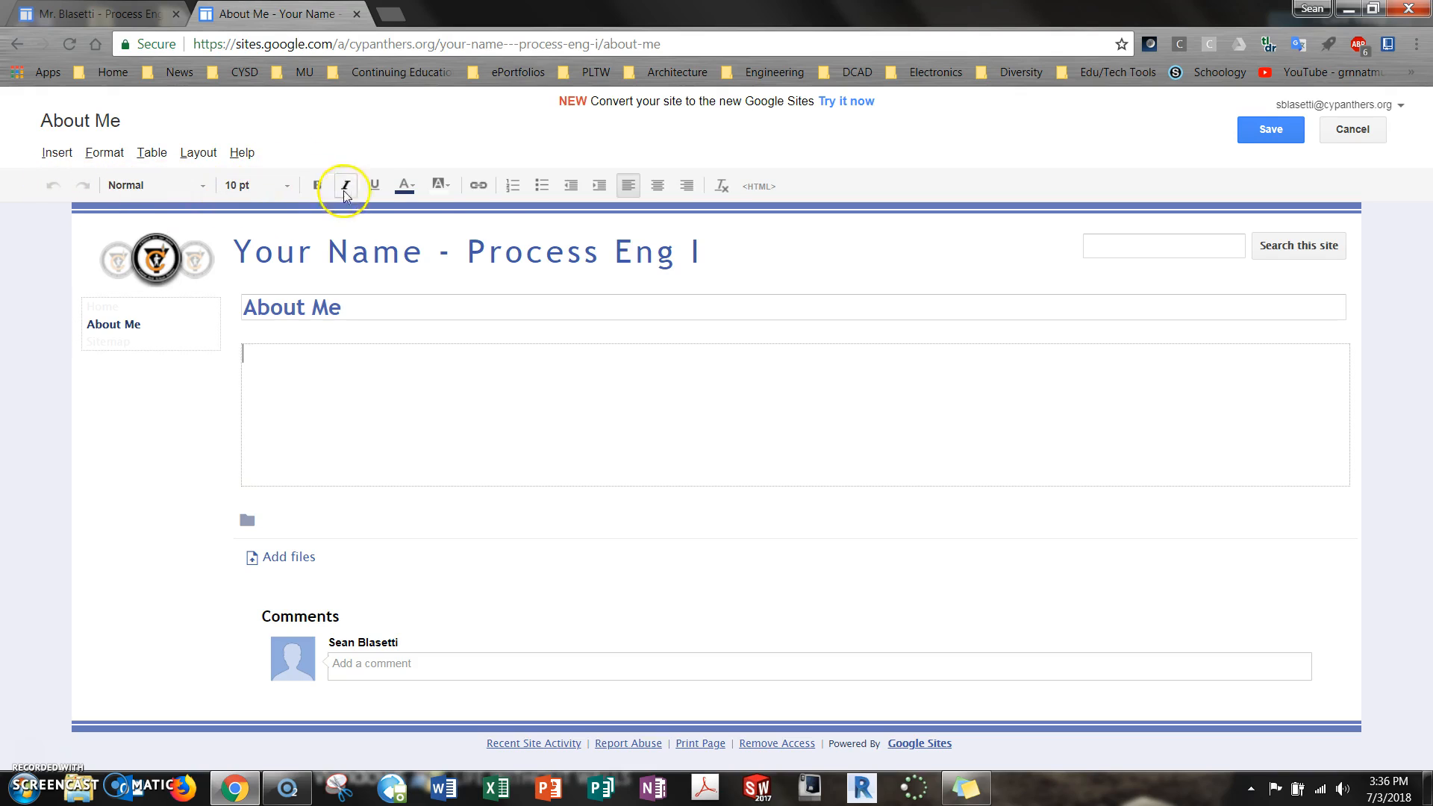
click(642, 413)
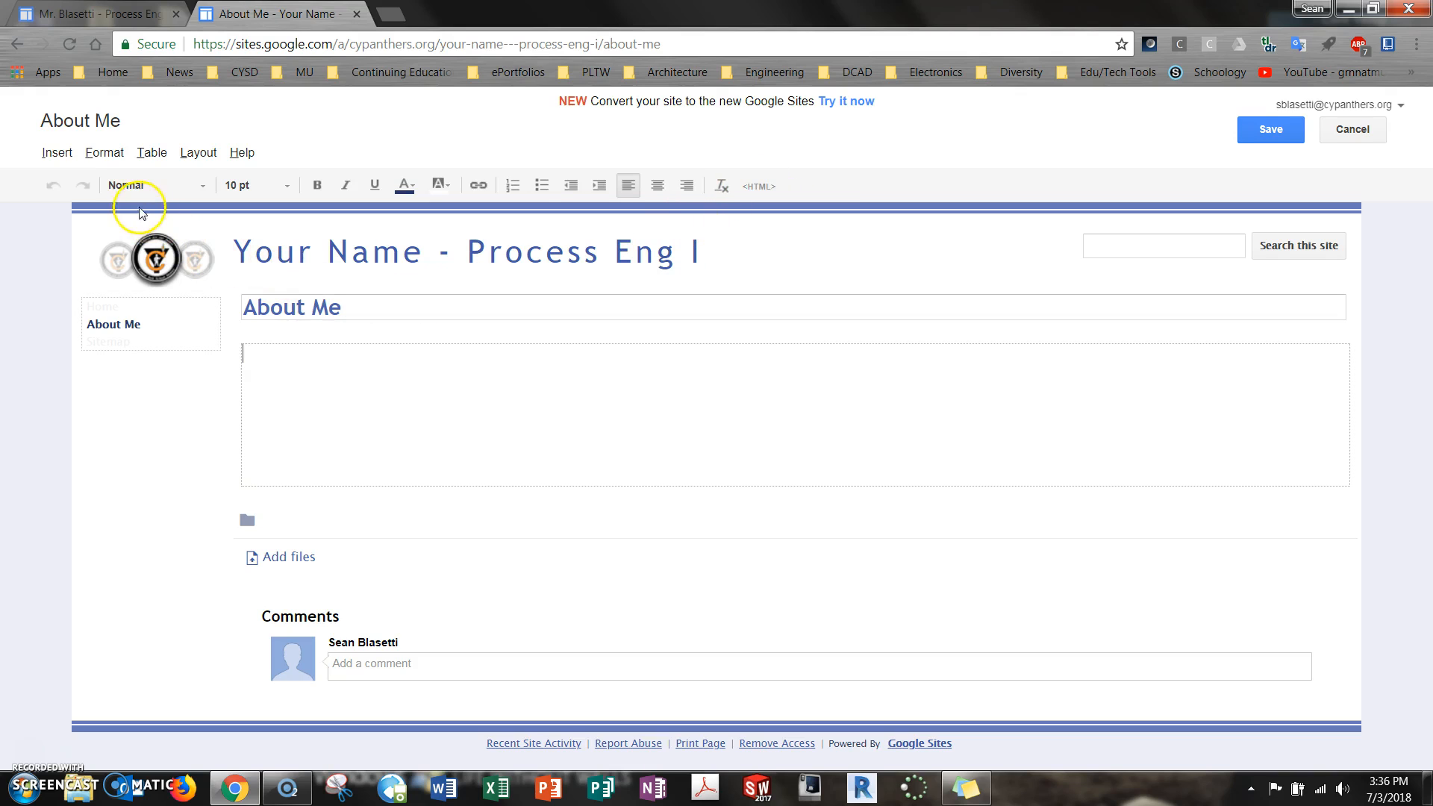
click(63, 160)
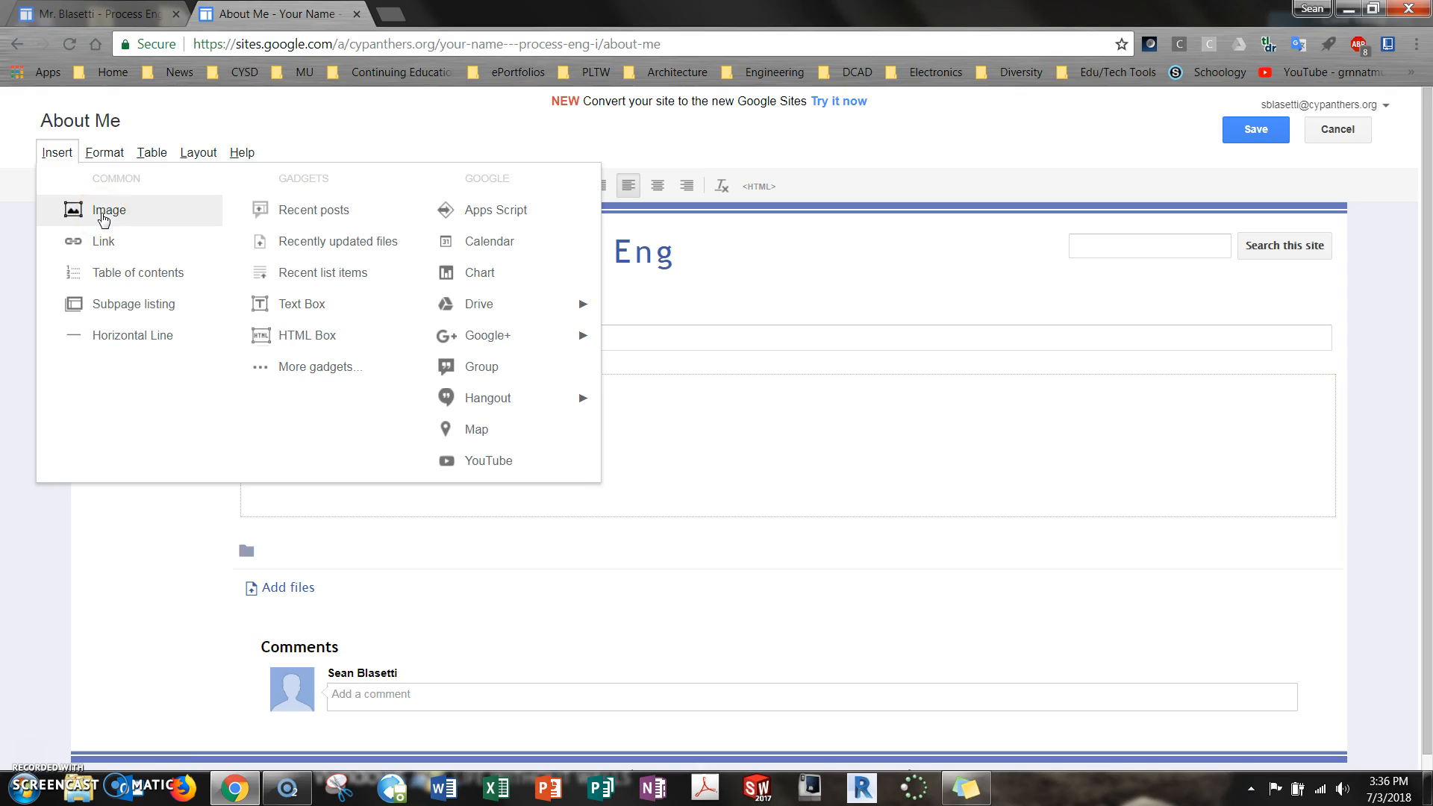
click(746, 429)
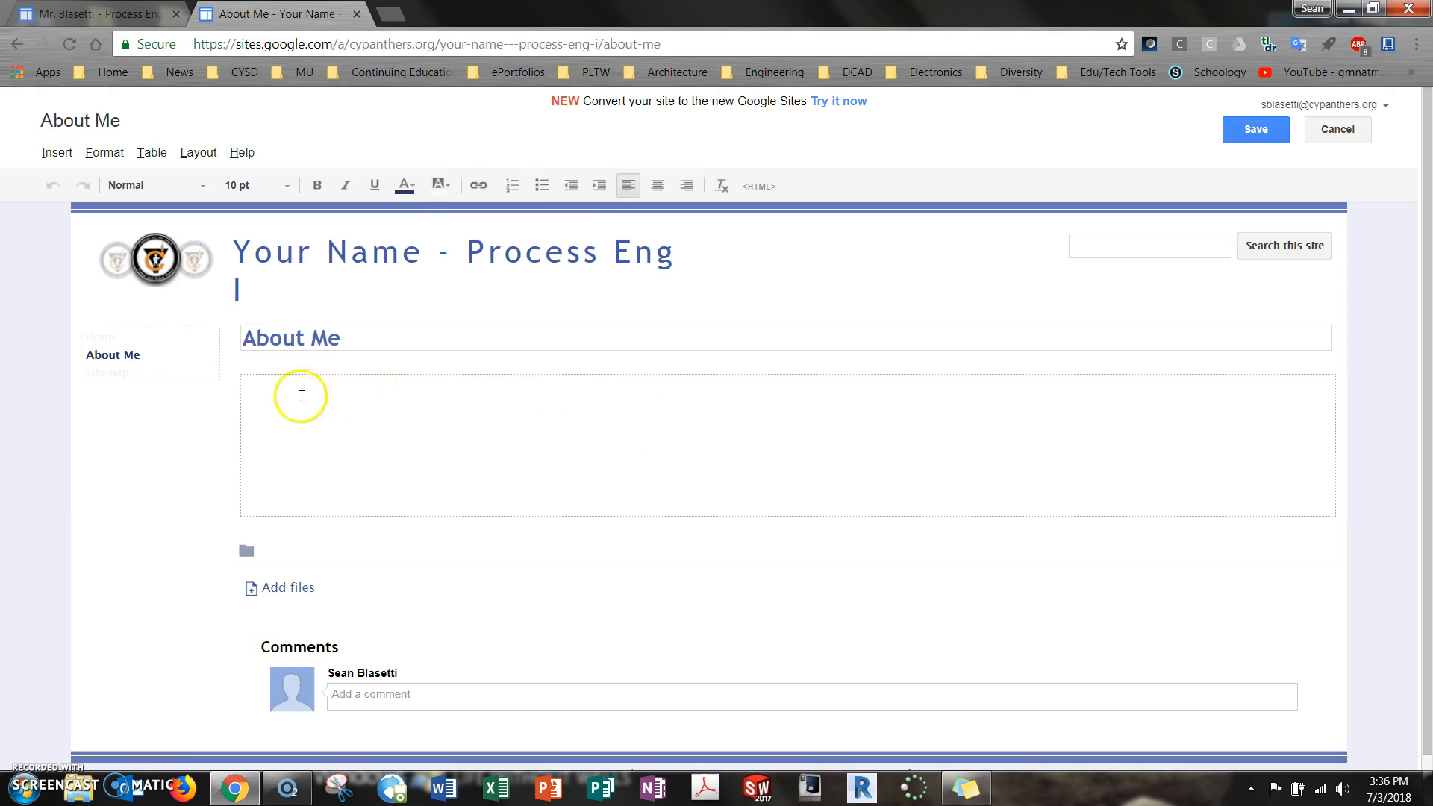
Save the About Me page with its body left blank
click(1271, 132)
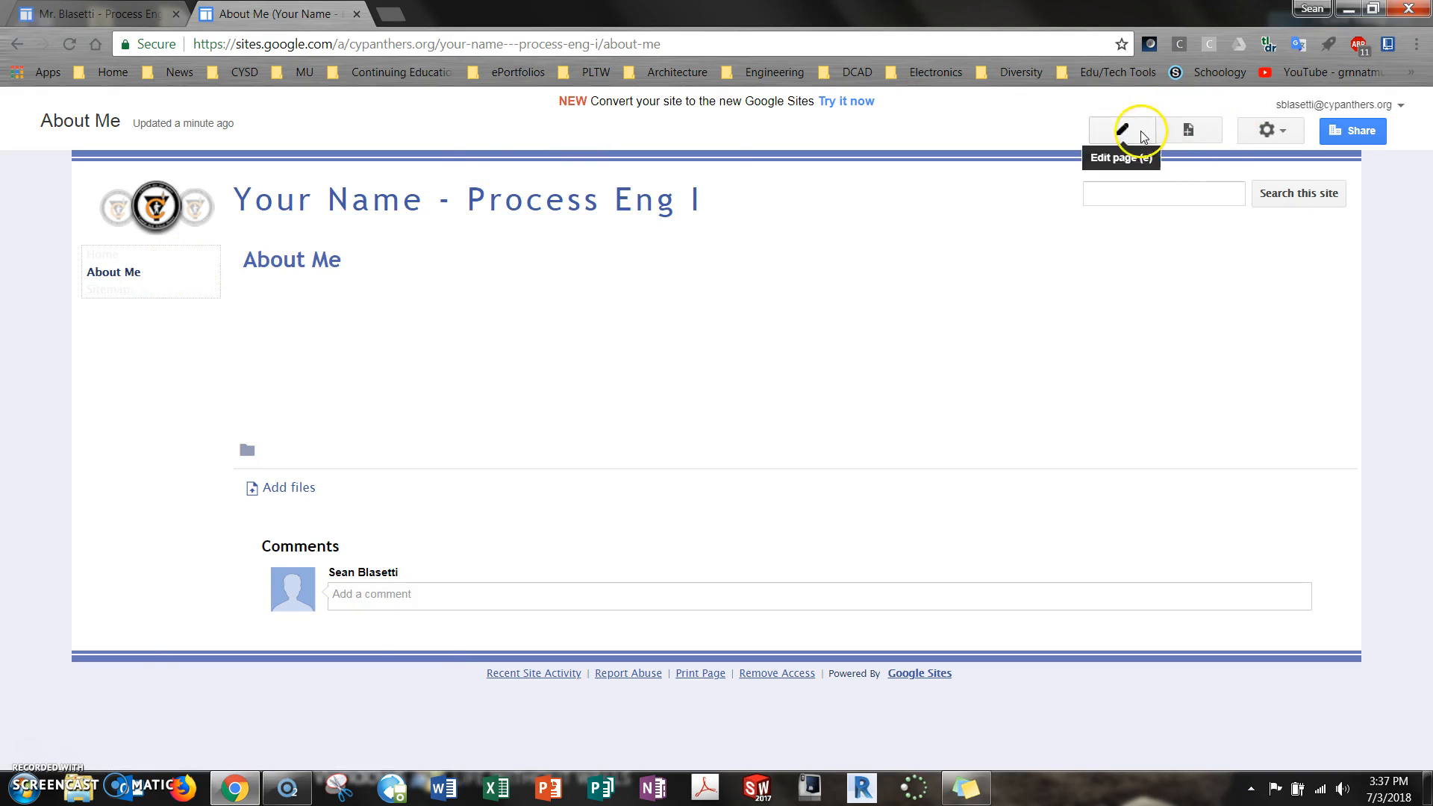
Create a top-level page named "Project 1 - Beginner's Bench" with the Web Page template and save it with a blank body
click(1188, 133)
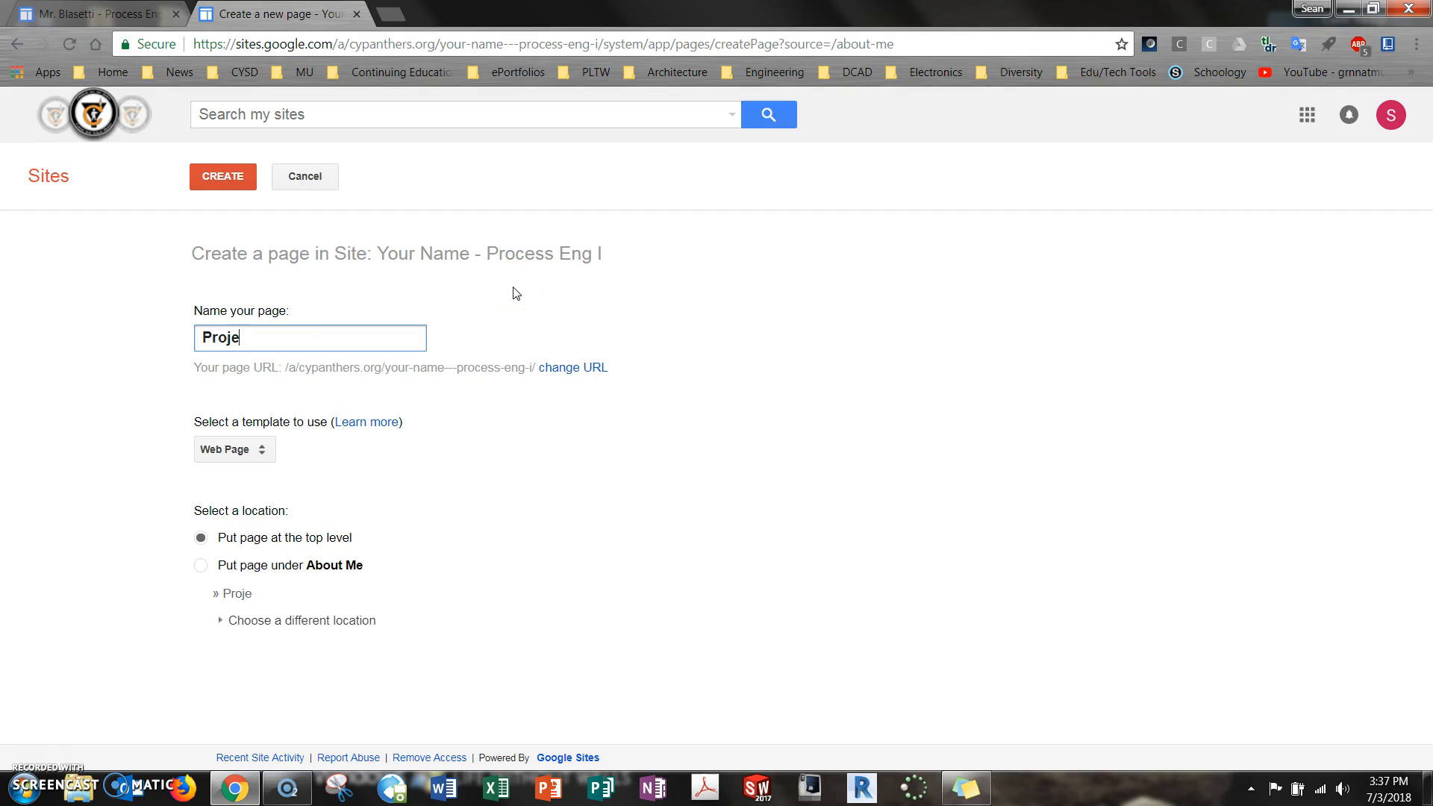
text(Beginner's Bench)
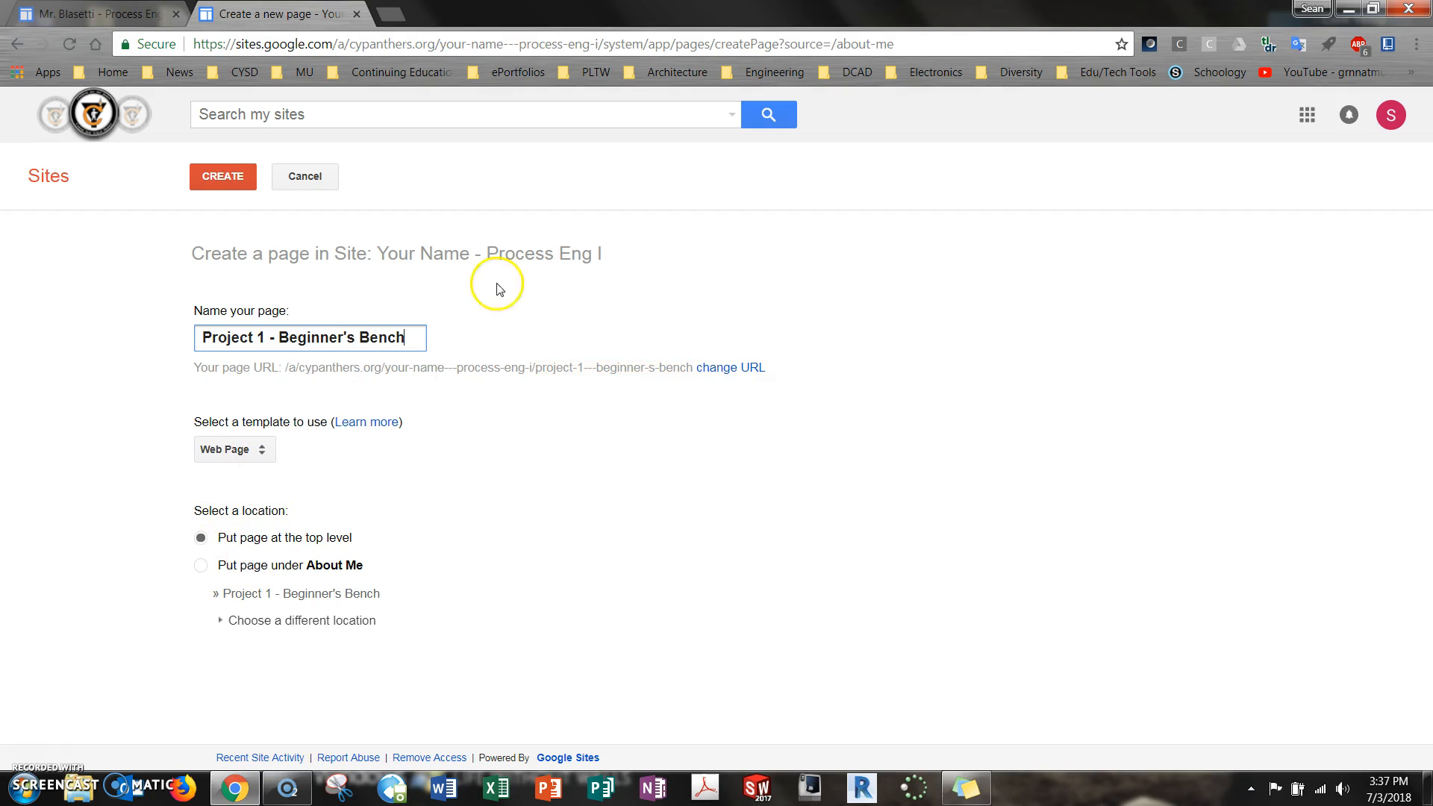
click(228, 176)
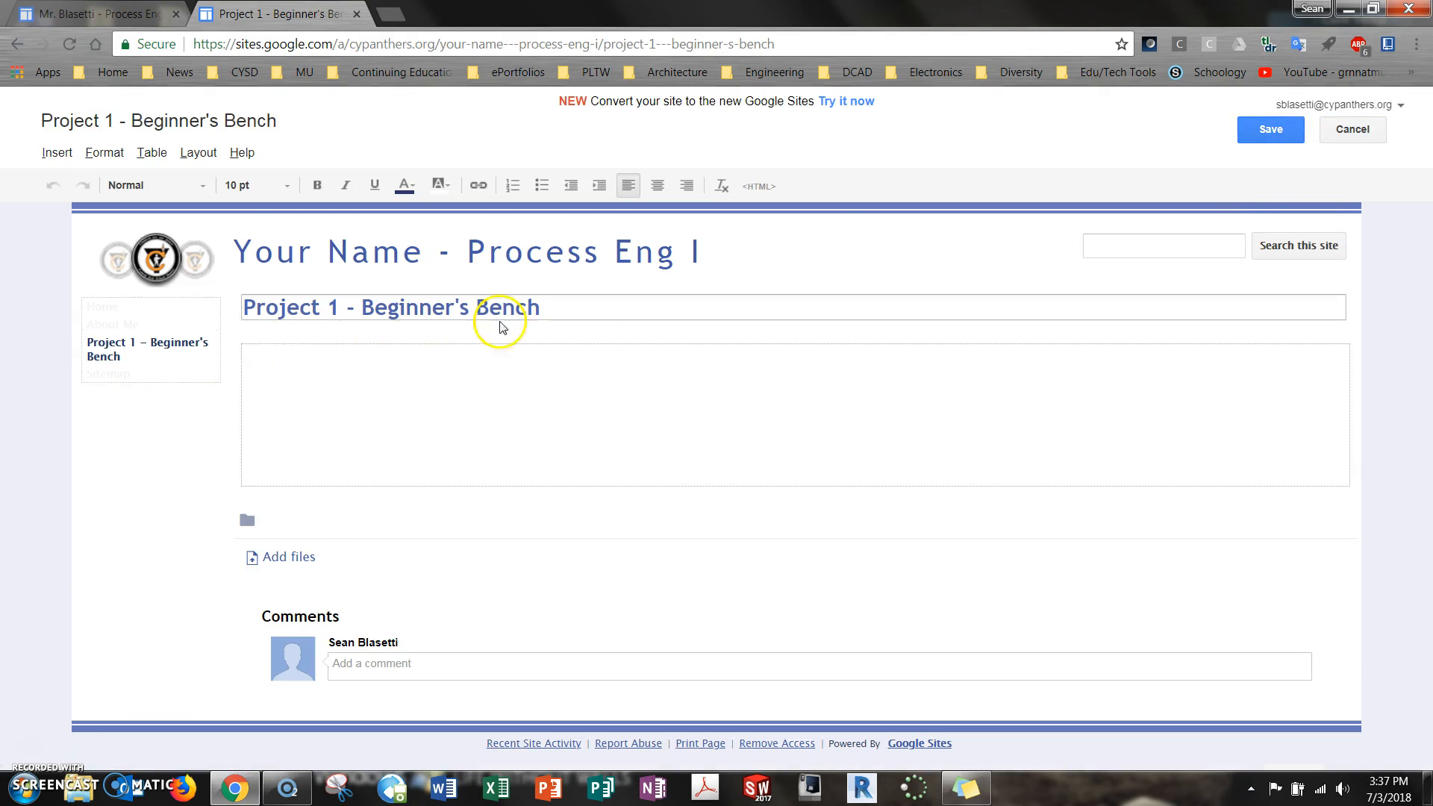
click(1275, 134)
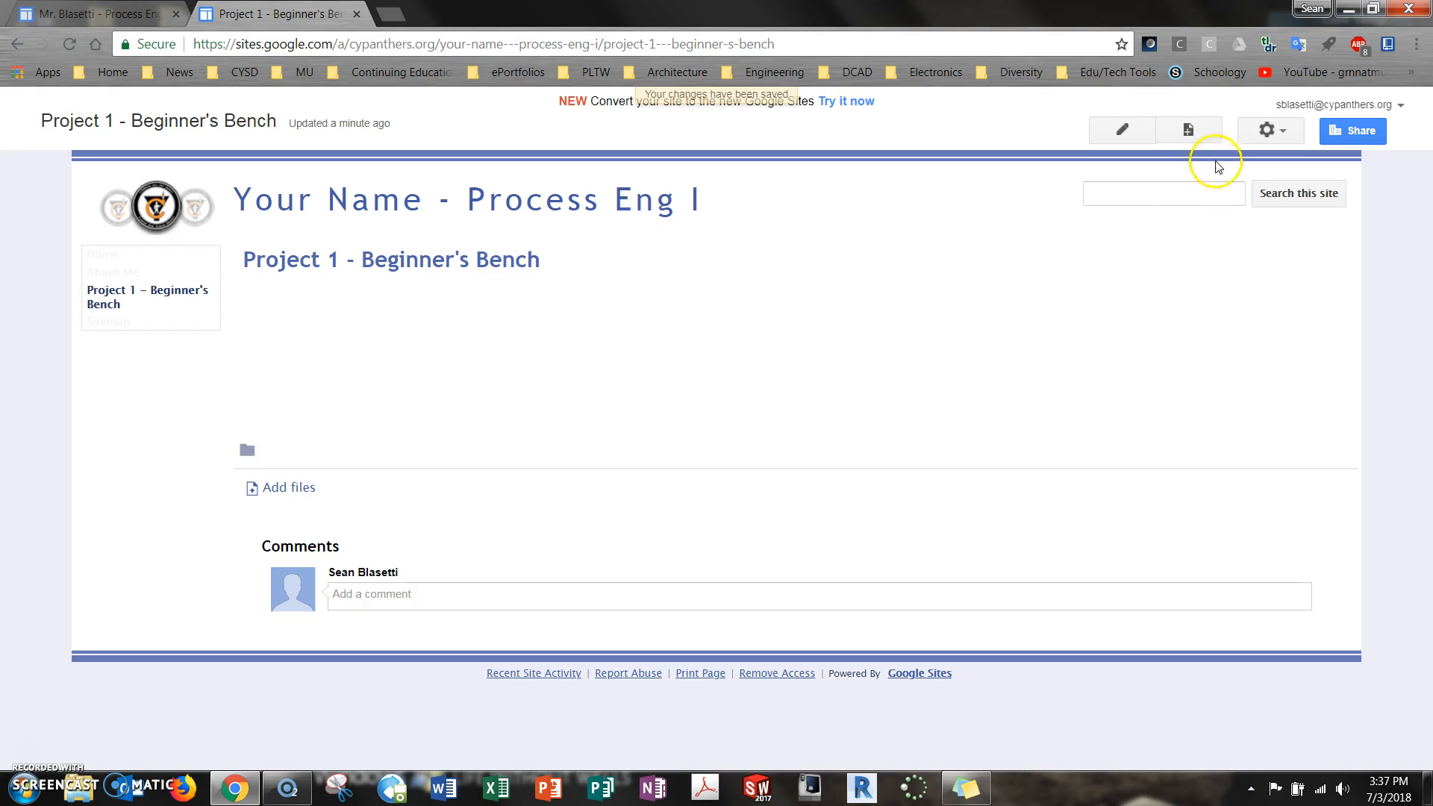
Create a page named "Journal - Beginner's Bench" with the Announcements template, placed under Project 1 - Beginner's Bench
click(1188, 130)
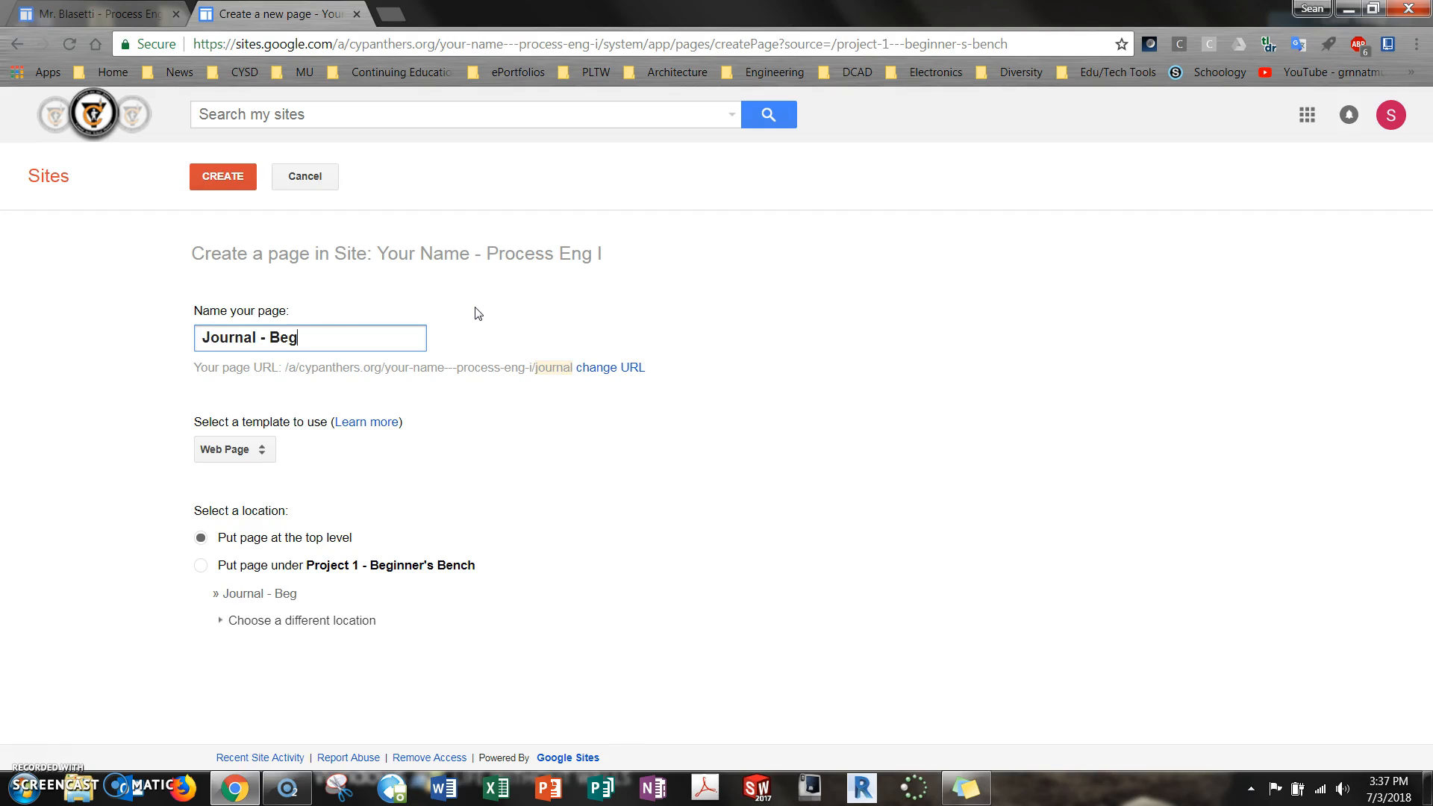
text(Bench)
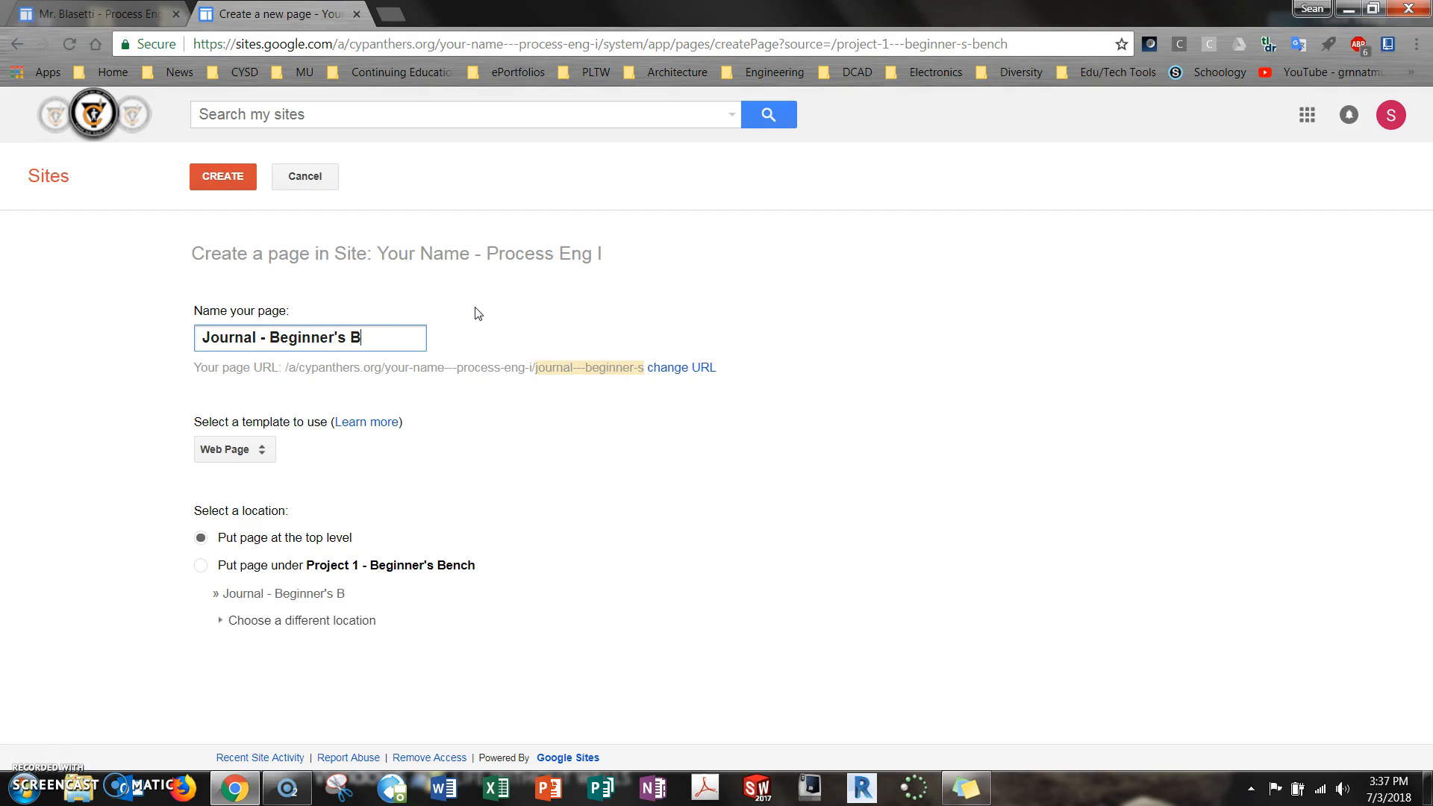
click(263, 449)
click(277, 477)
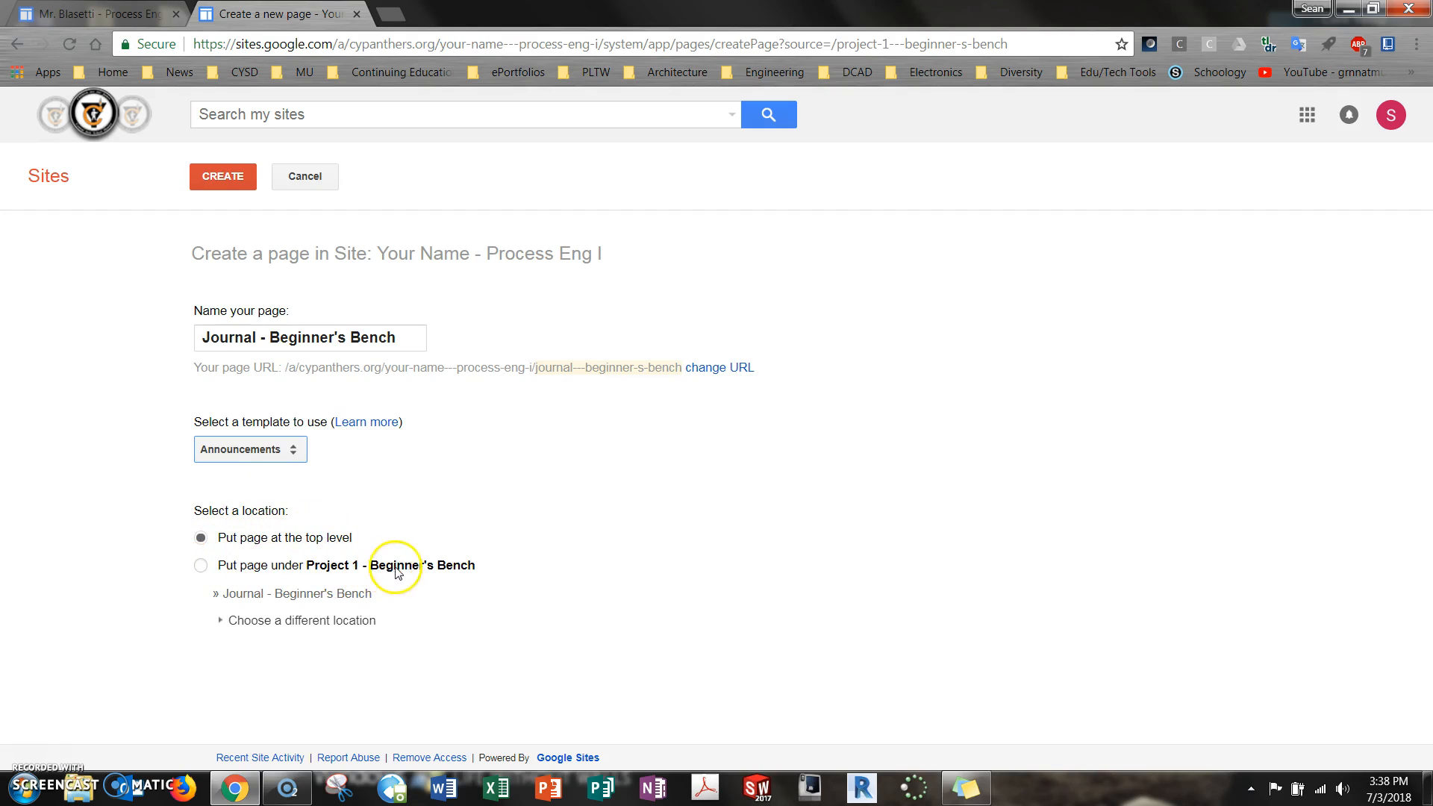
click(200, 565)
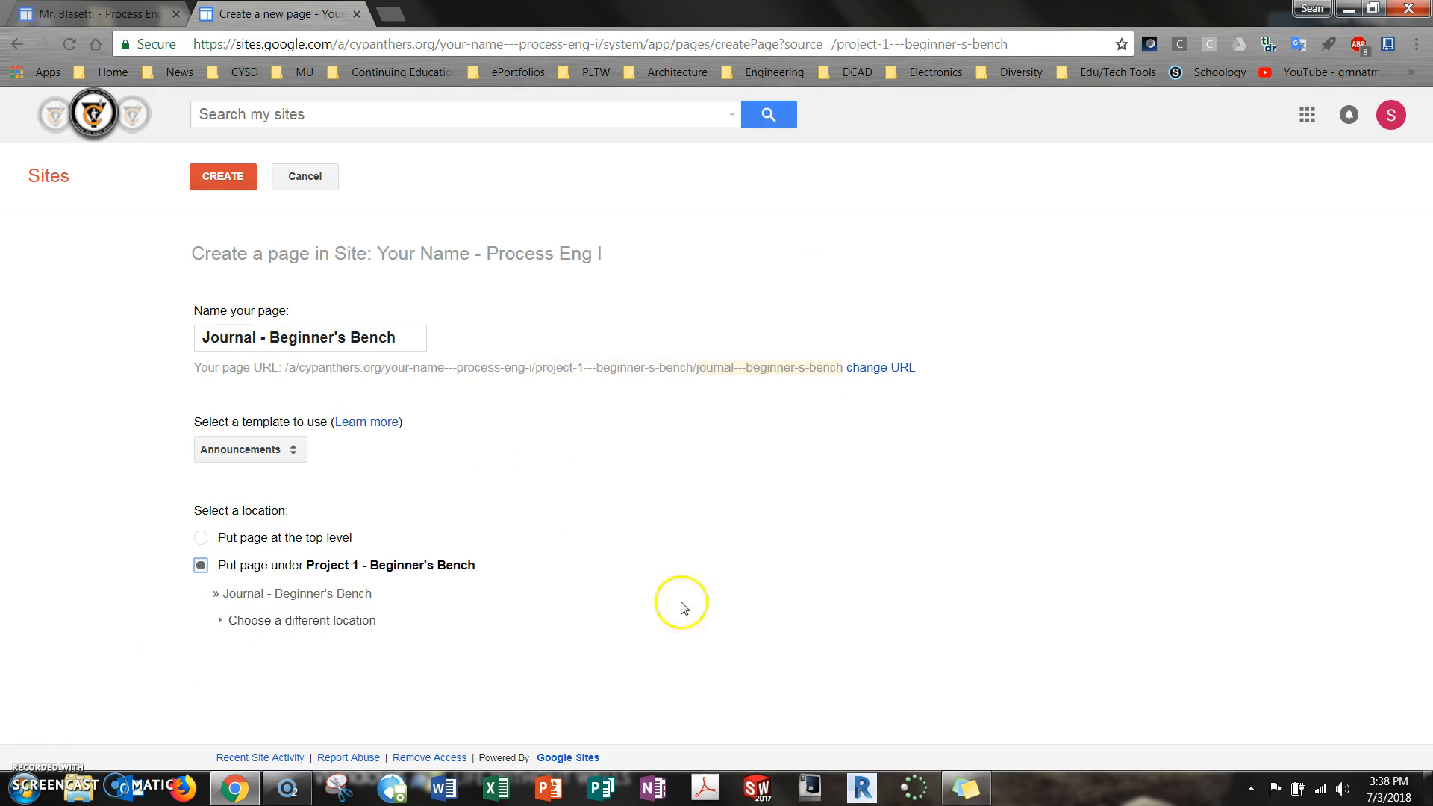
click(237, 179)
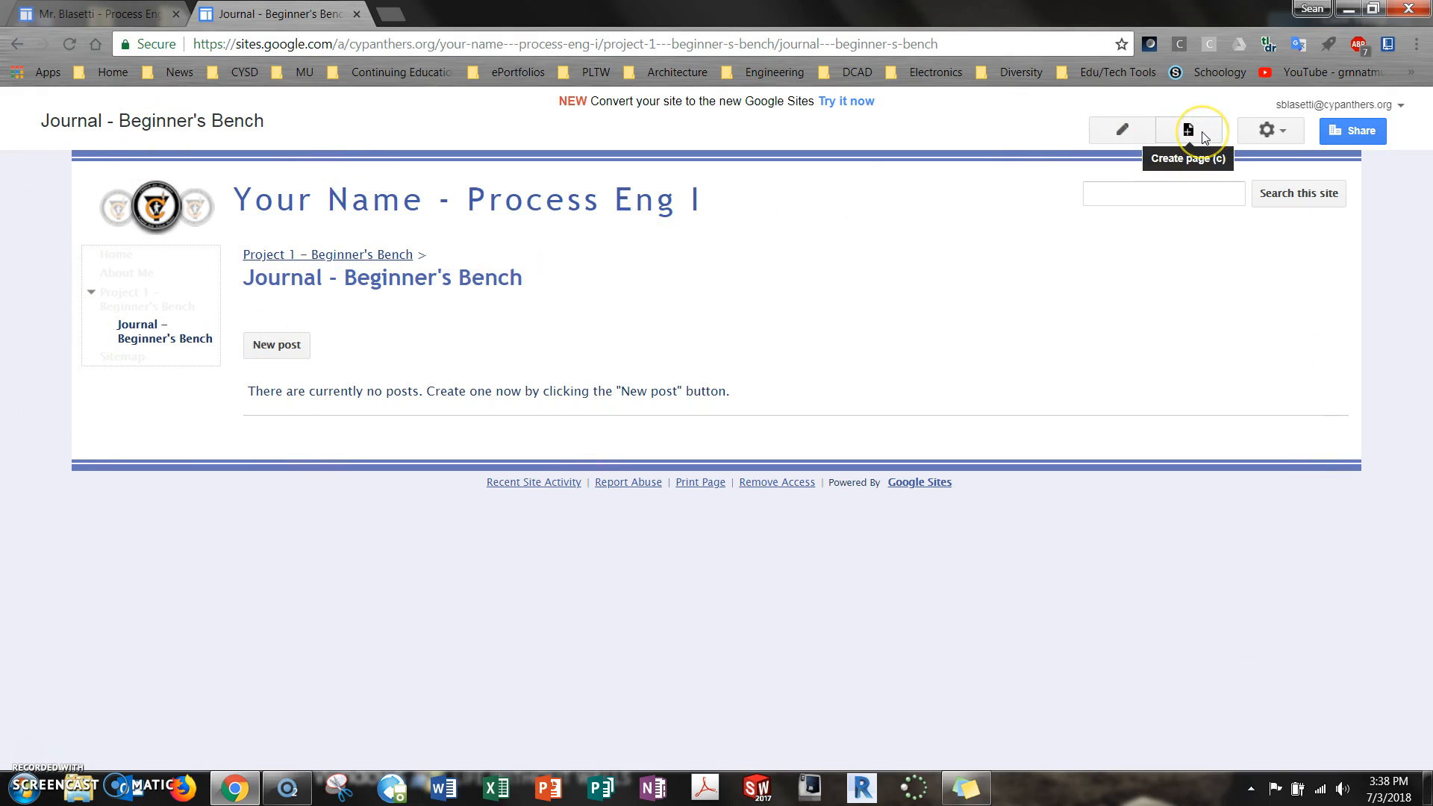
click(1264, 132)
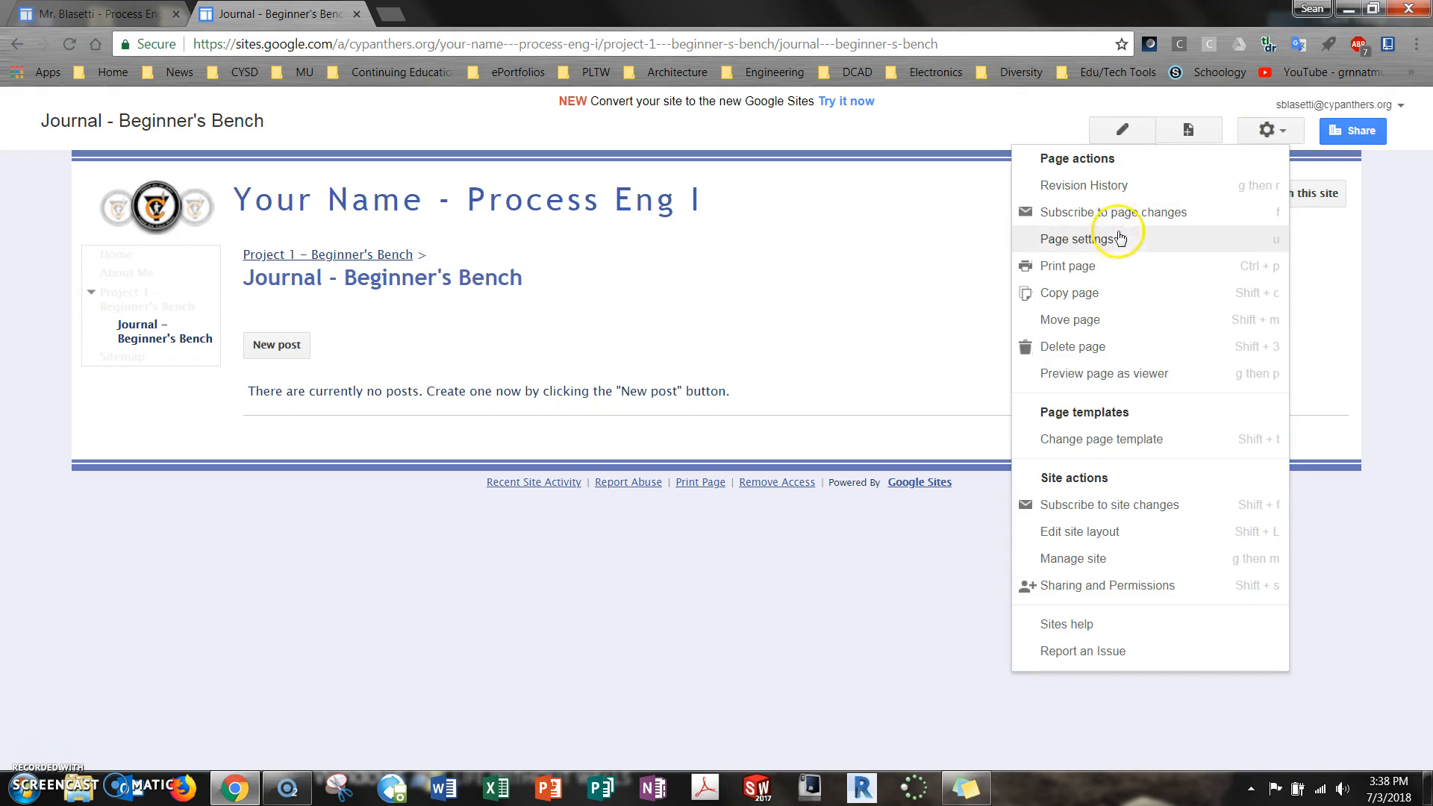
click(1118, 244)
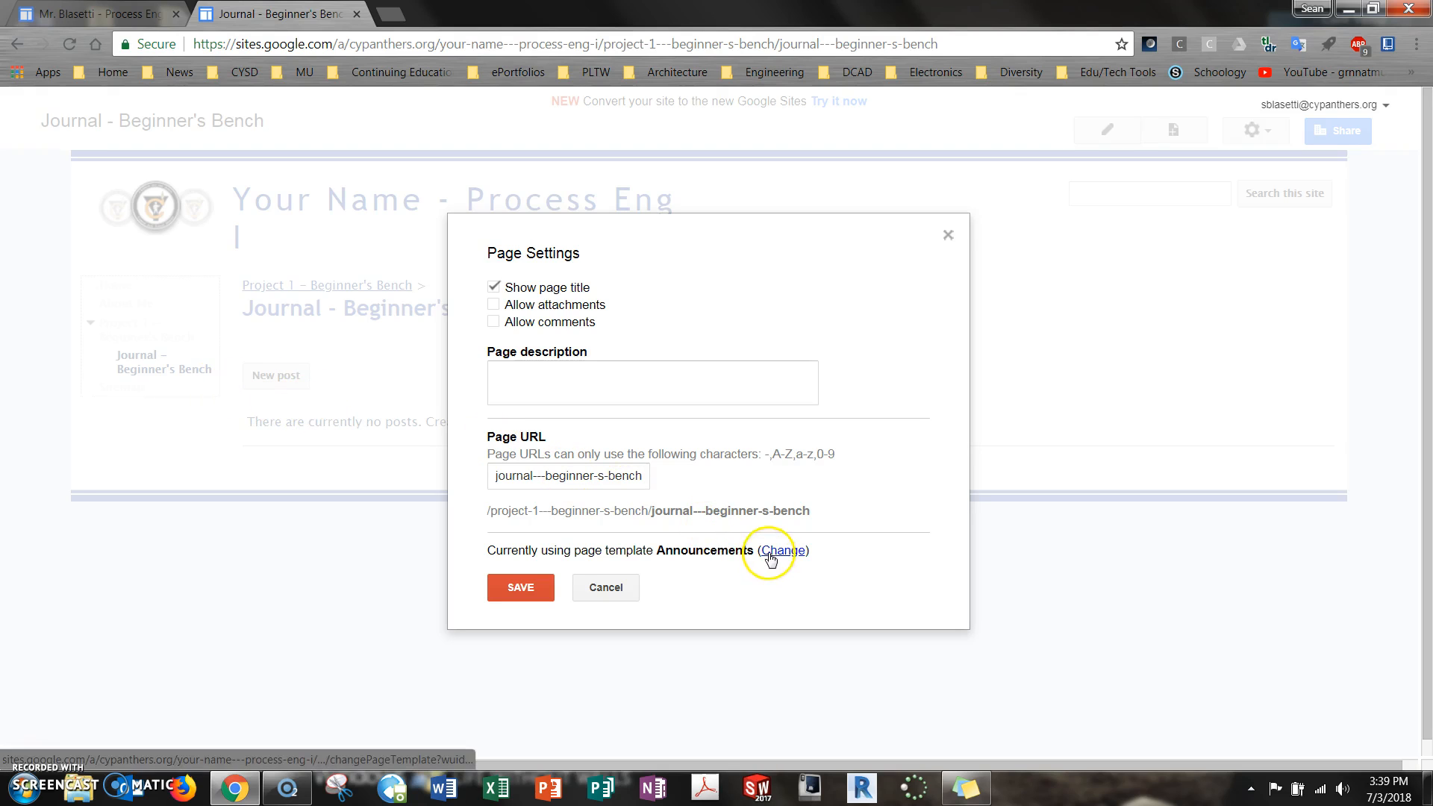
click(602, 588)
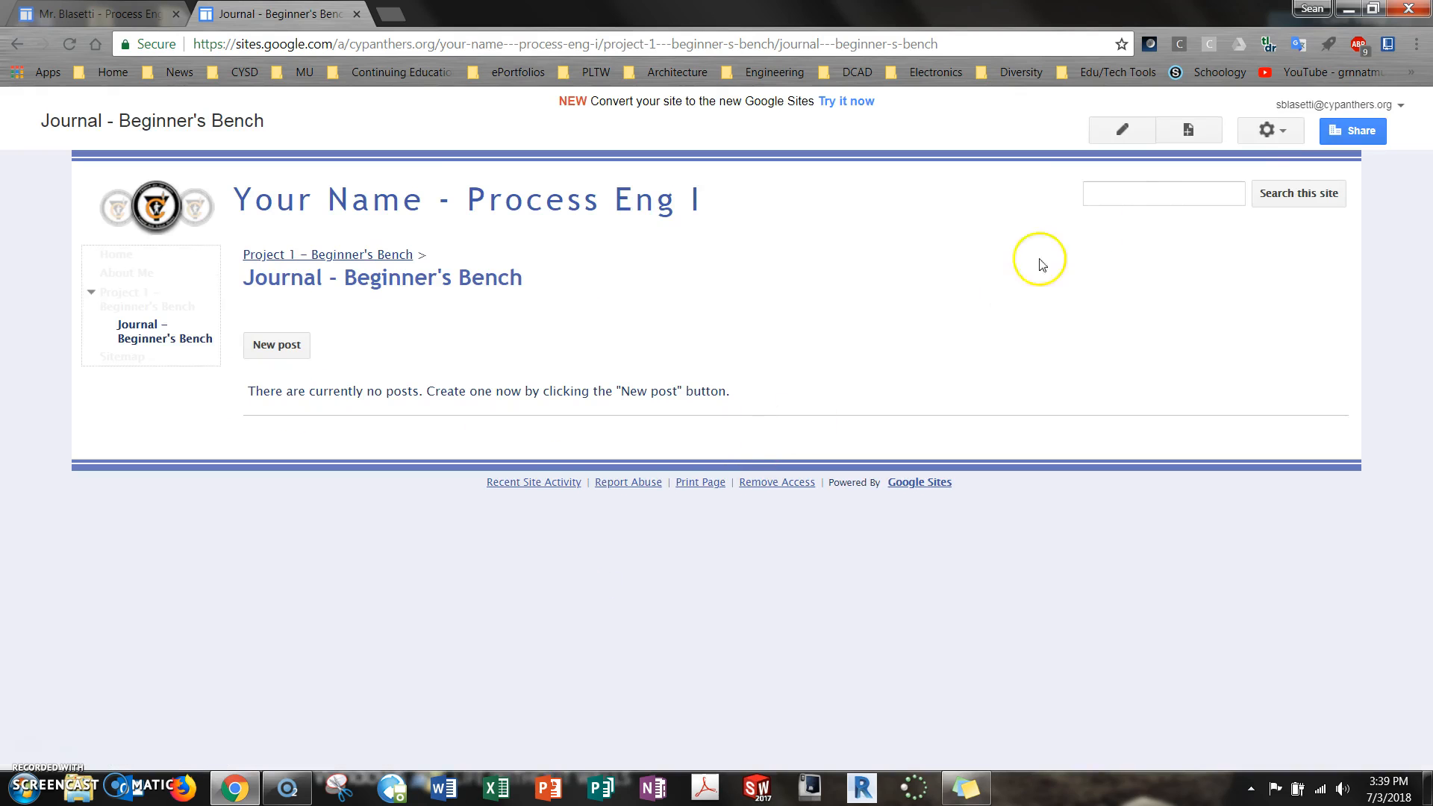
In the site layout, configure the sidebar navigation to display its title and exclude the Sitemap link
click(1274, 143)
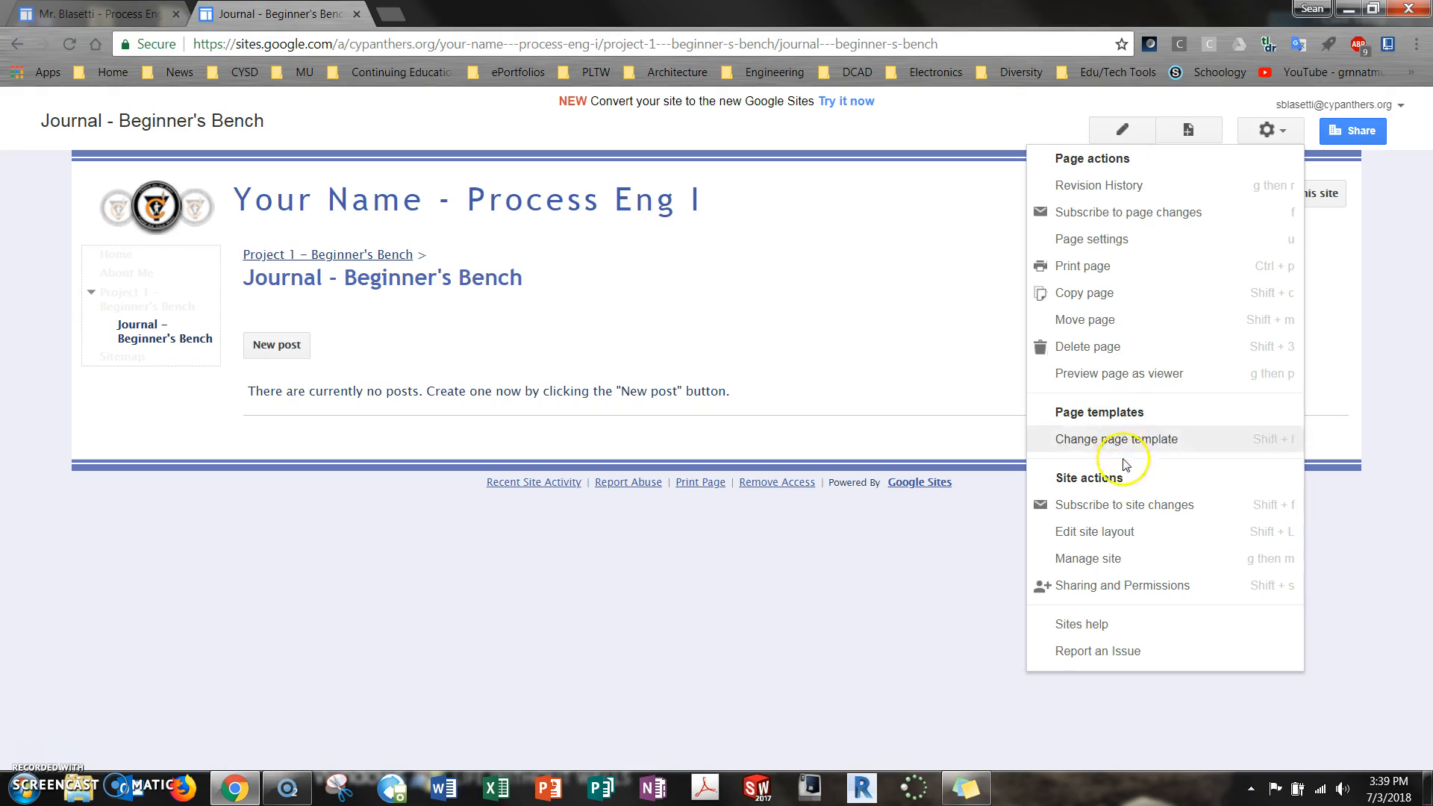
click(1114, 531)
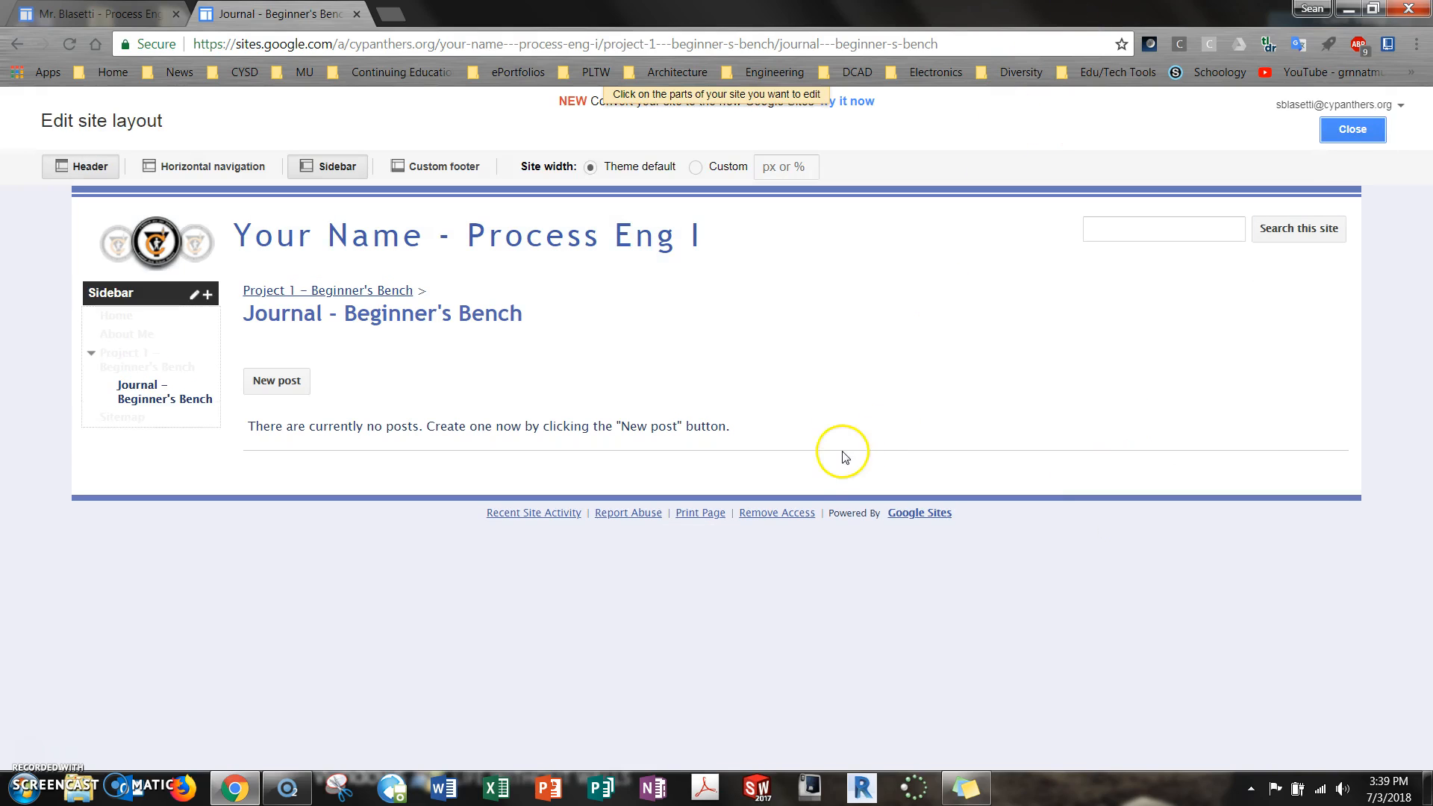
mouse_move(141, 351)
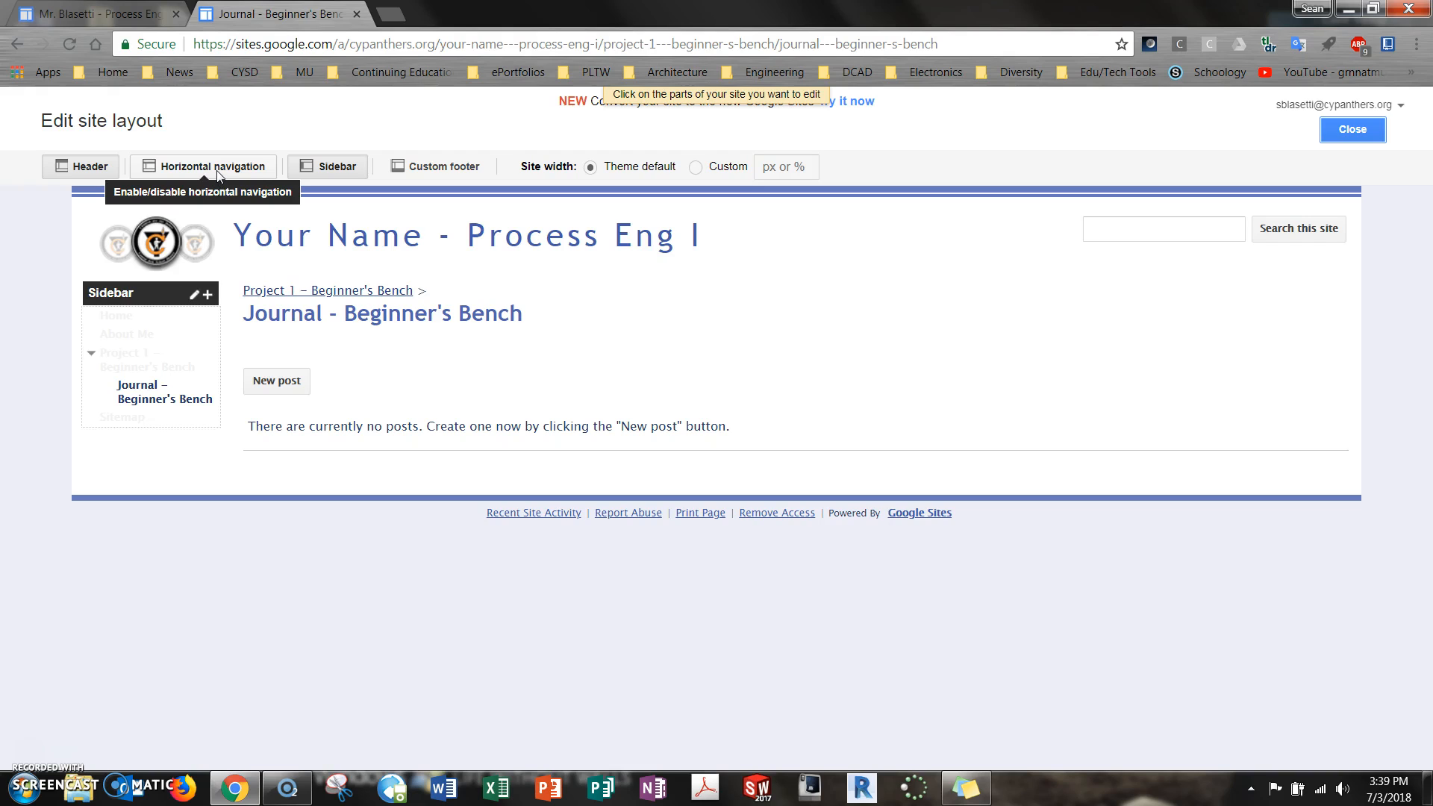
click(325, 167)
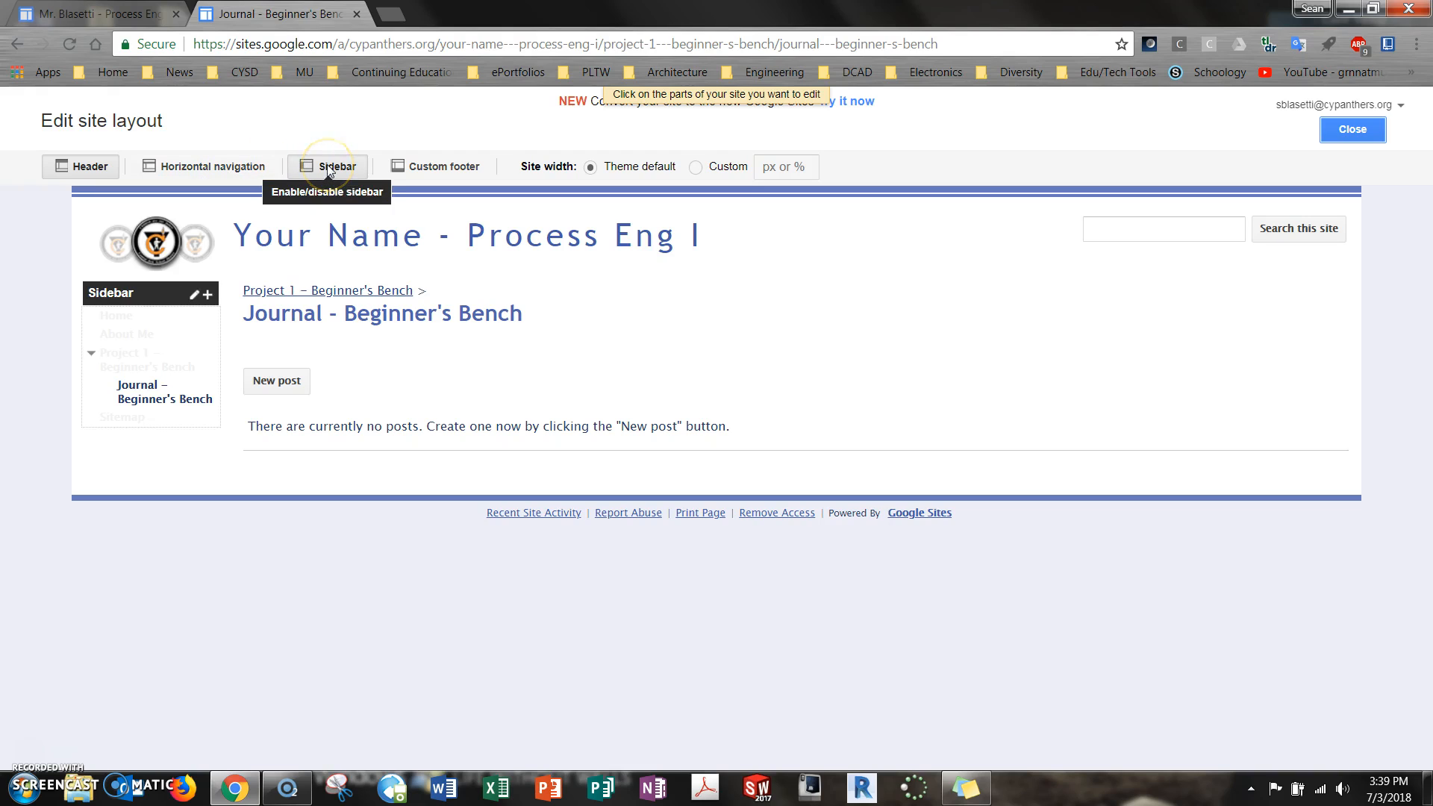
click(440, 178)
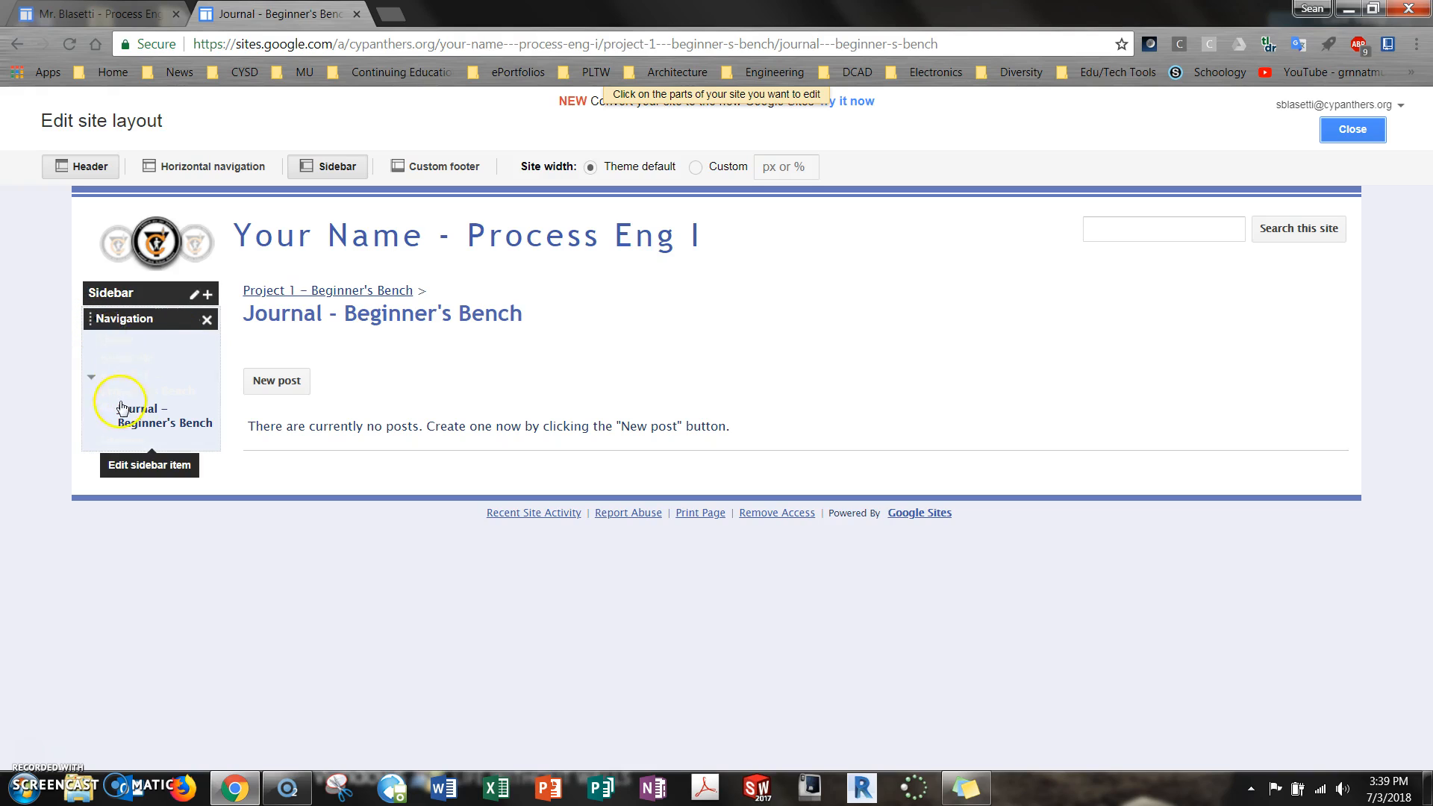
click(92, 323)
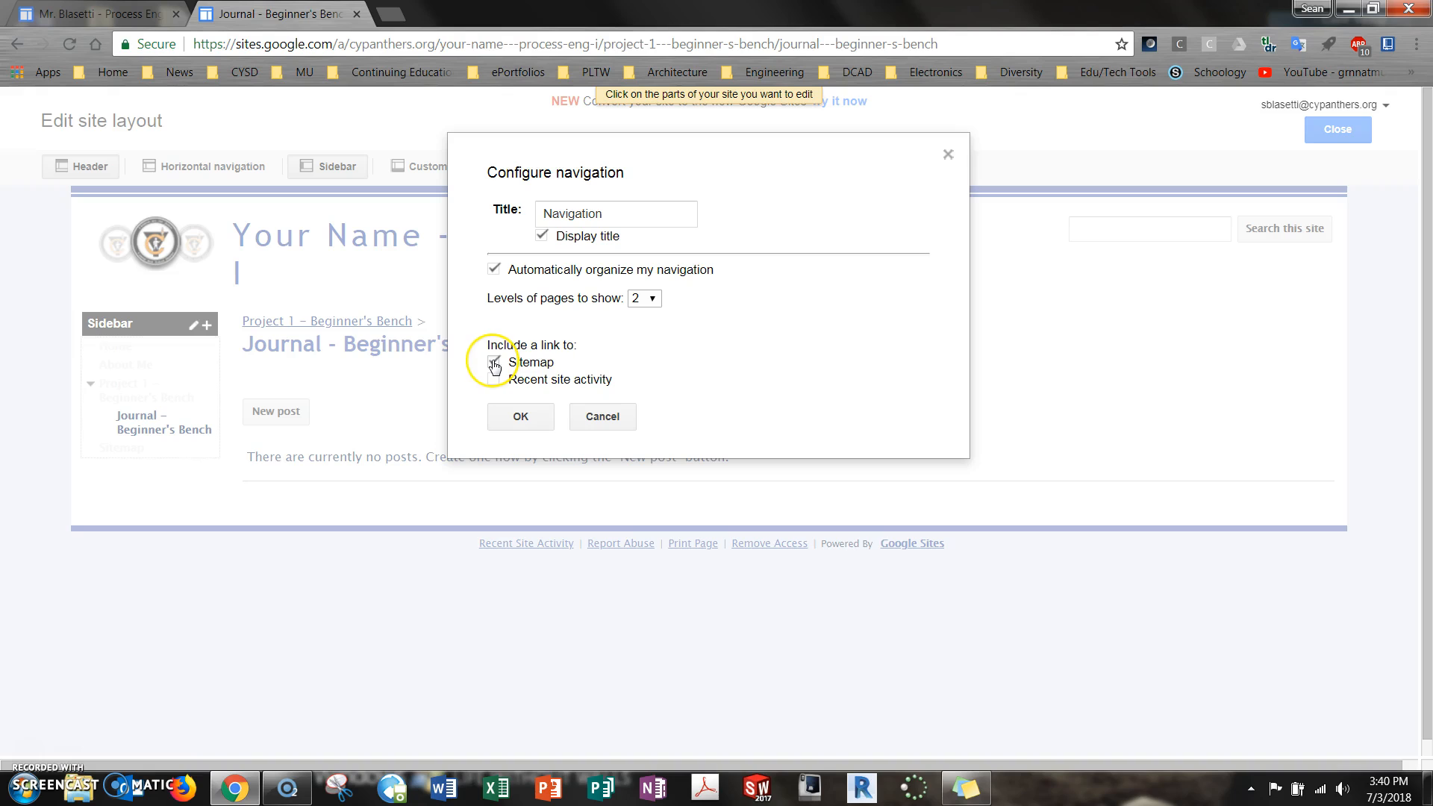
click(522, 416)
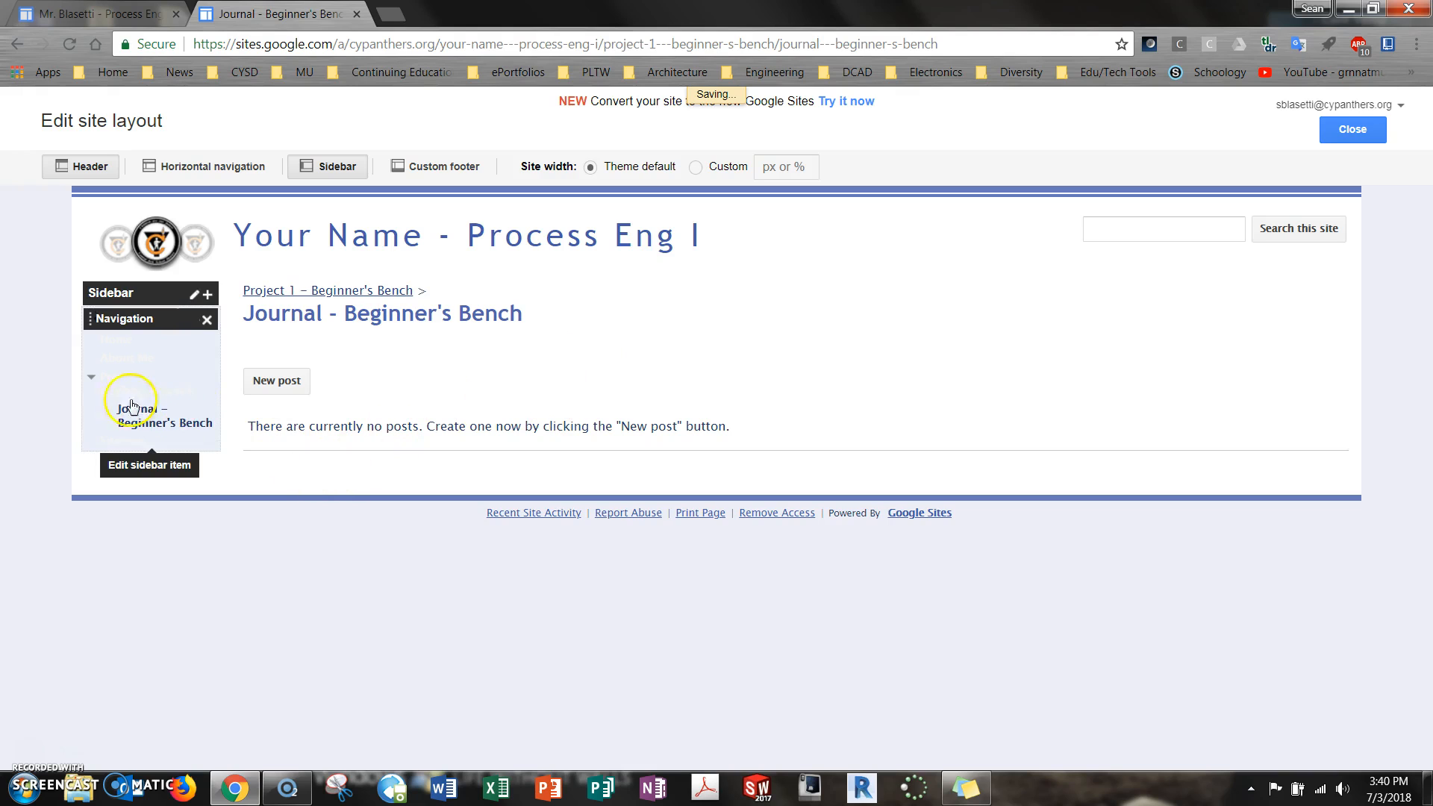
click(193, 295)
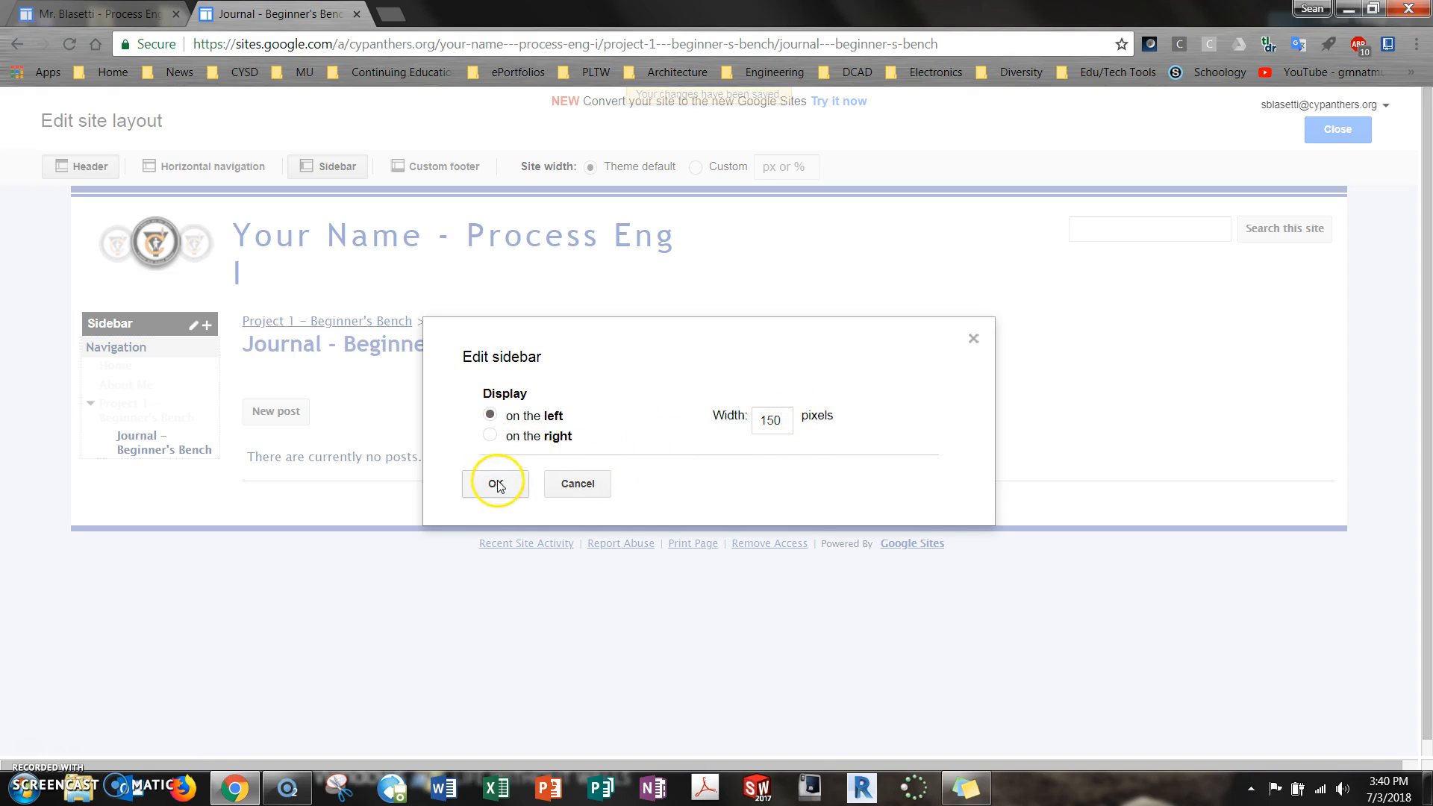
click(569, 489)
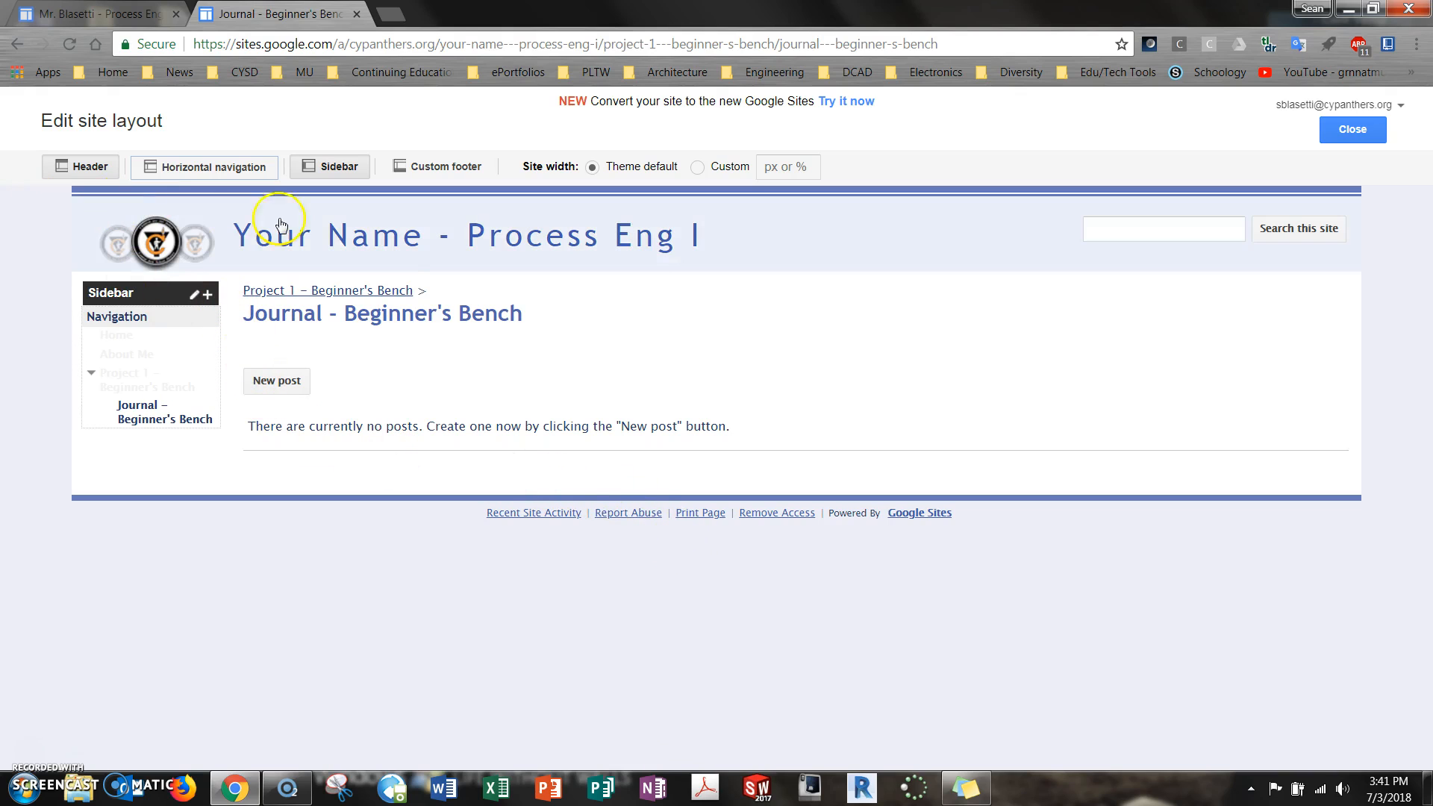
Enable horizontal navigation for the site and add the About Me and Project 1 - Beginner's Bench pages to it
click(237, 170)
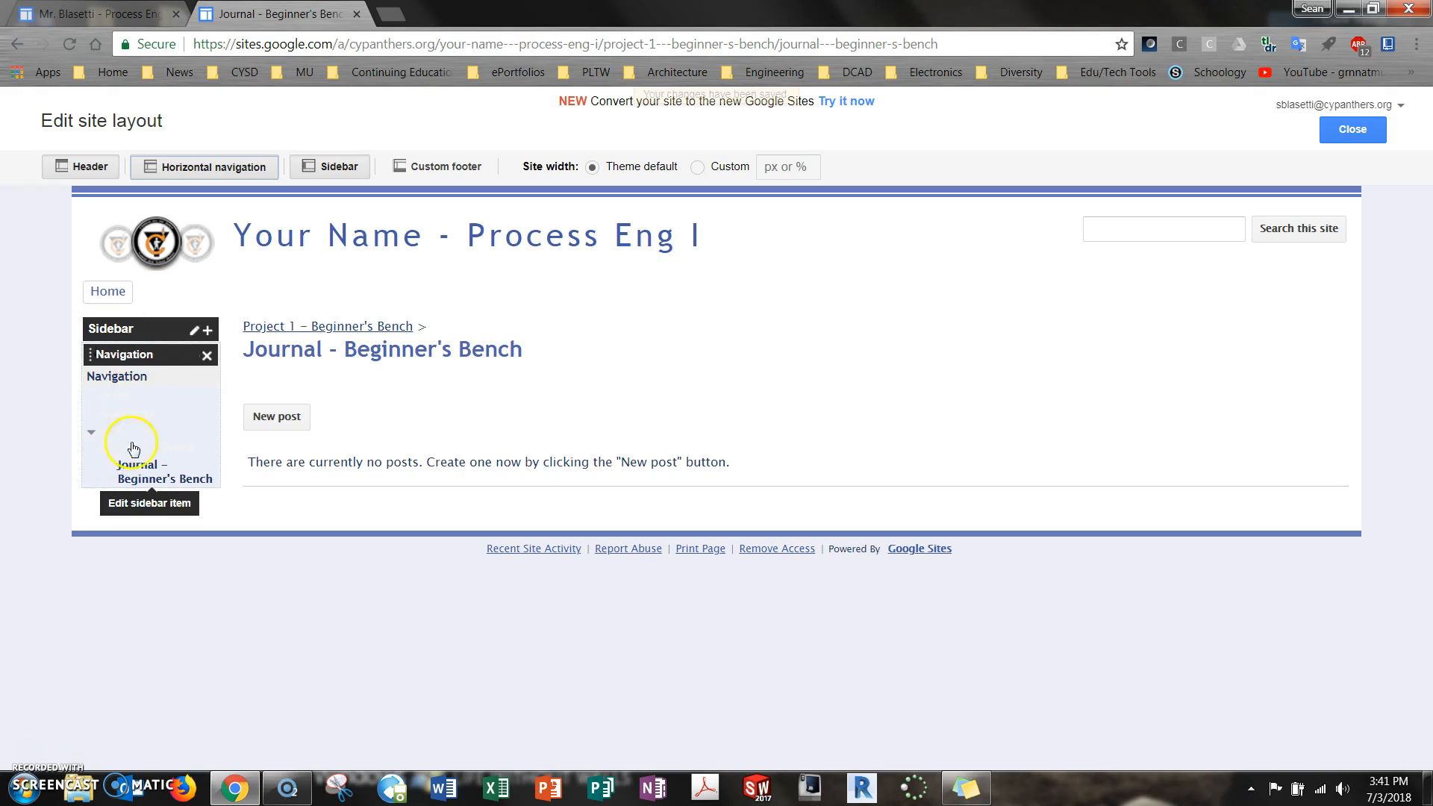
click(245, 296)
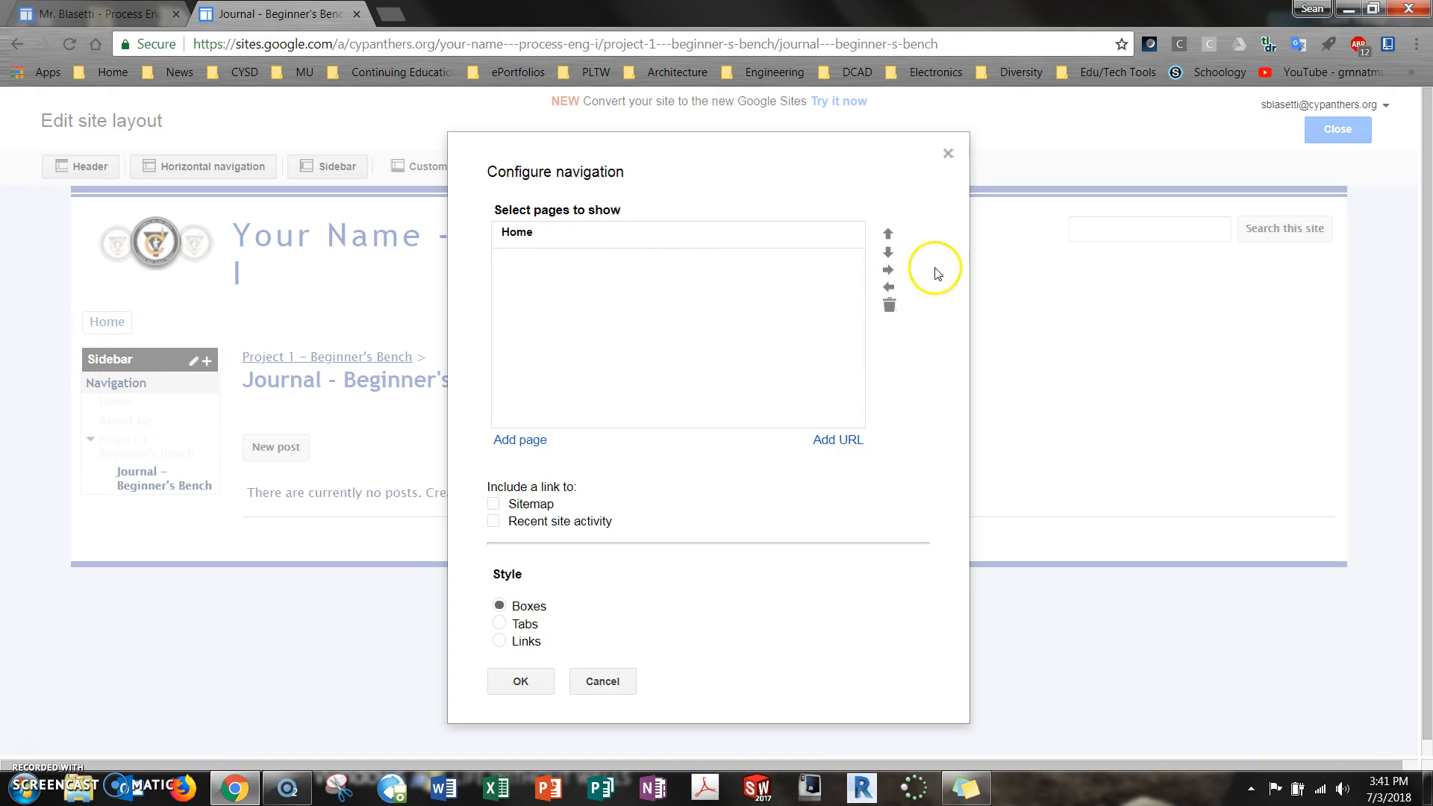
click(522, 441)
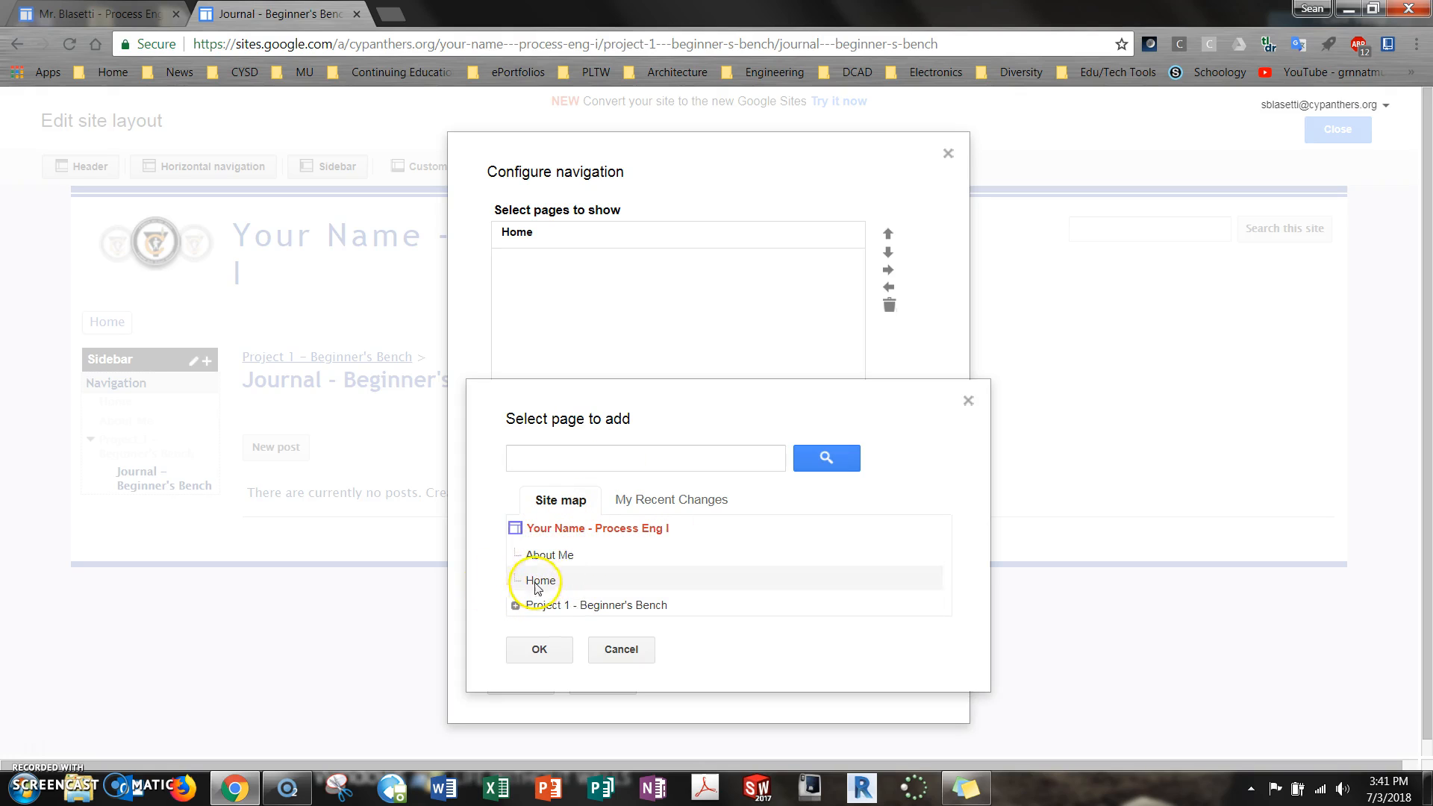
click(552, 558)
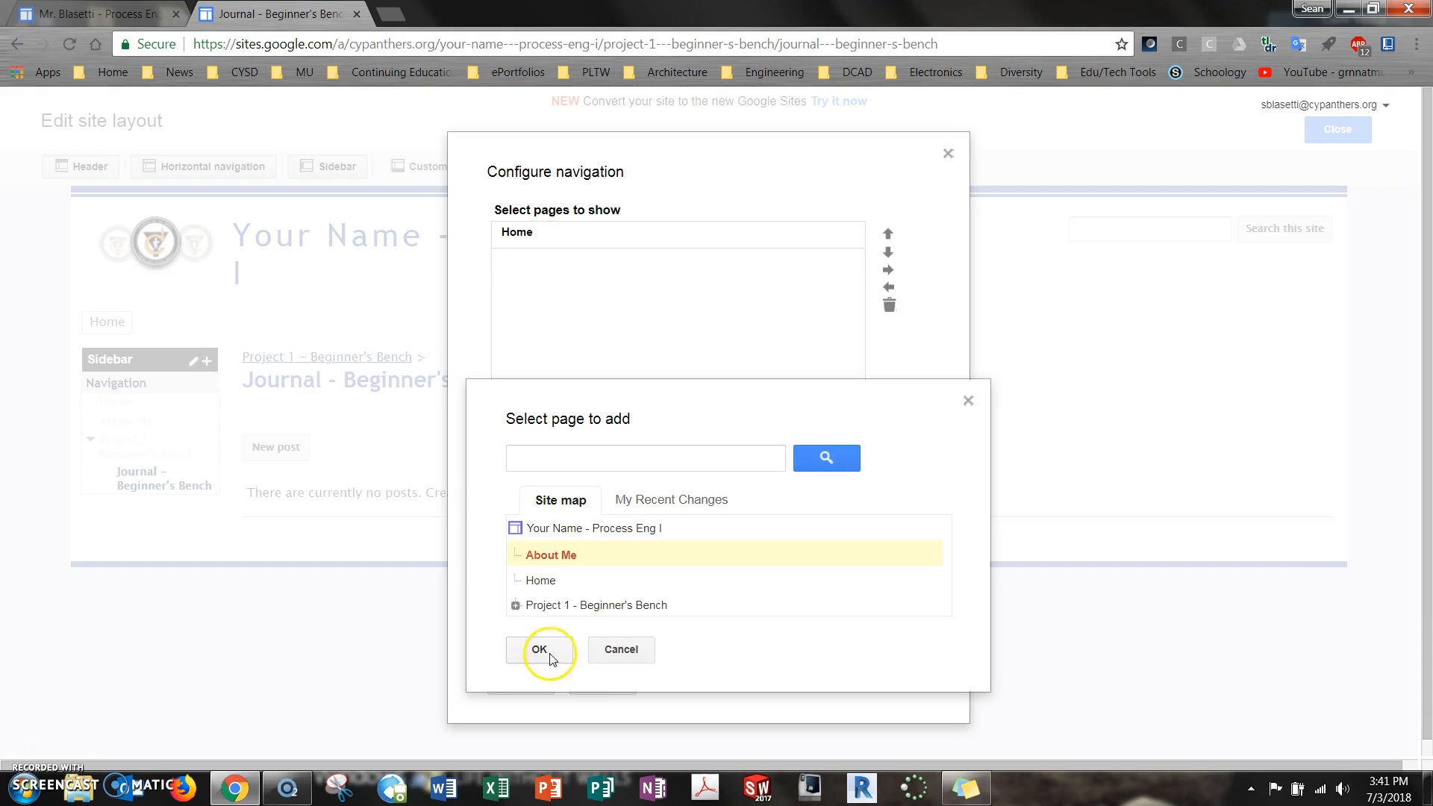
click(539, 648)
click(531, 442)
click(538, 606)
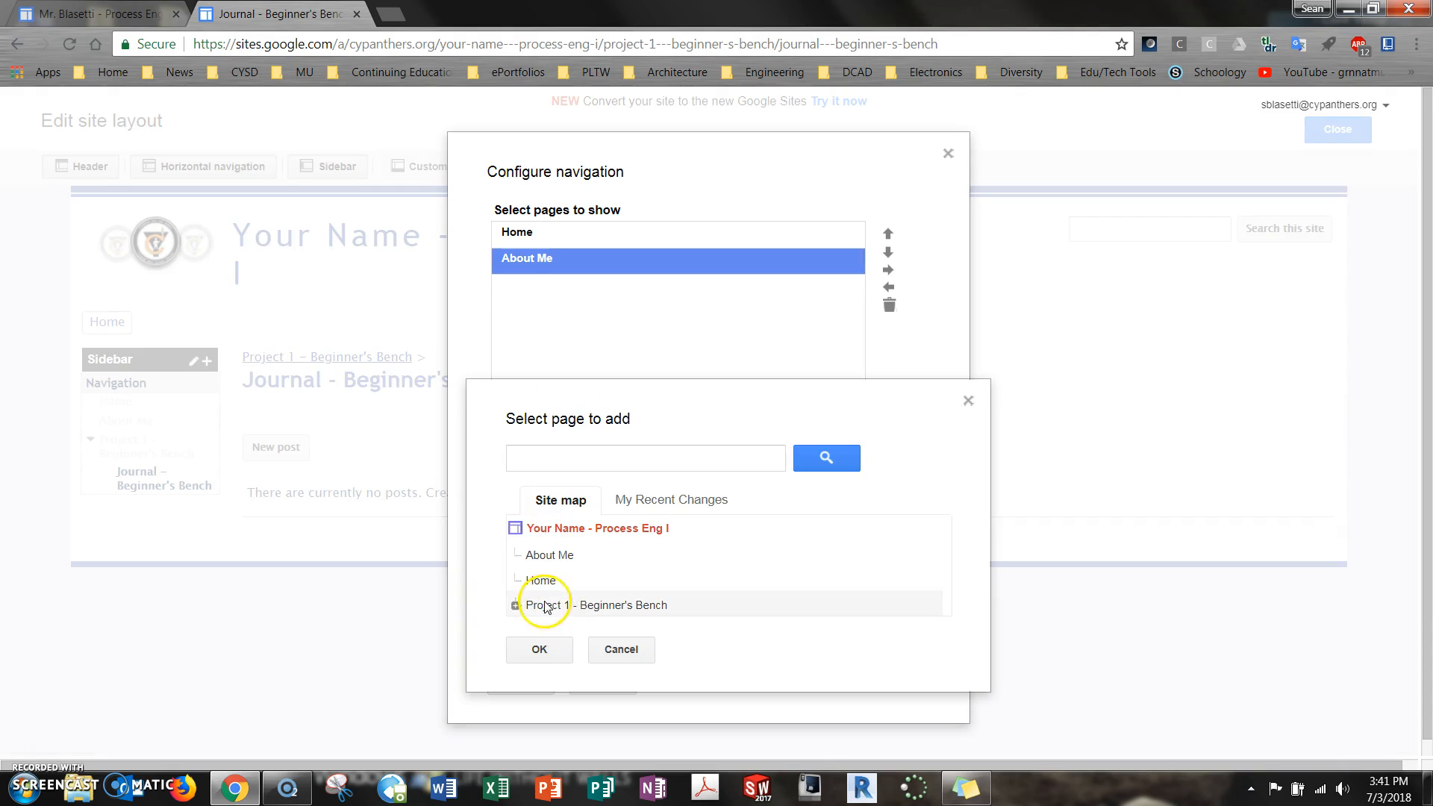
click(541, 648)
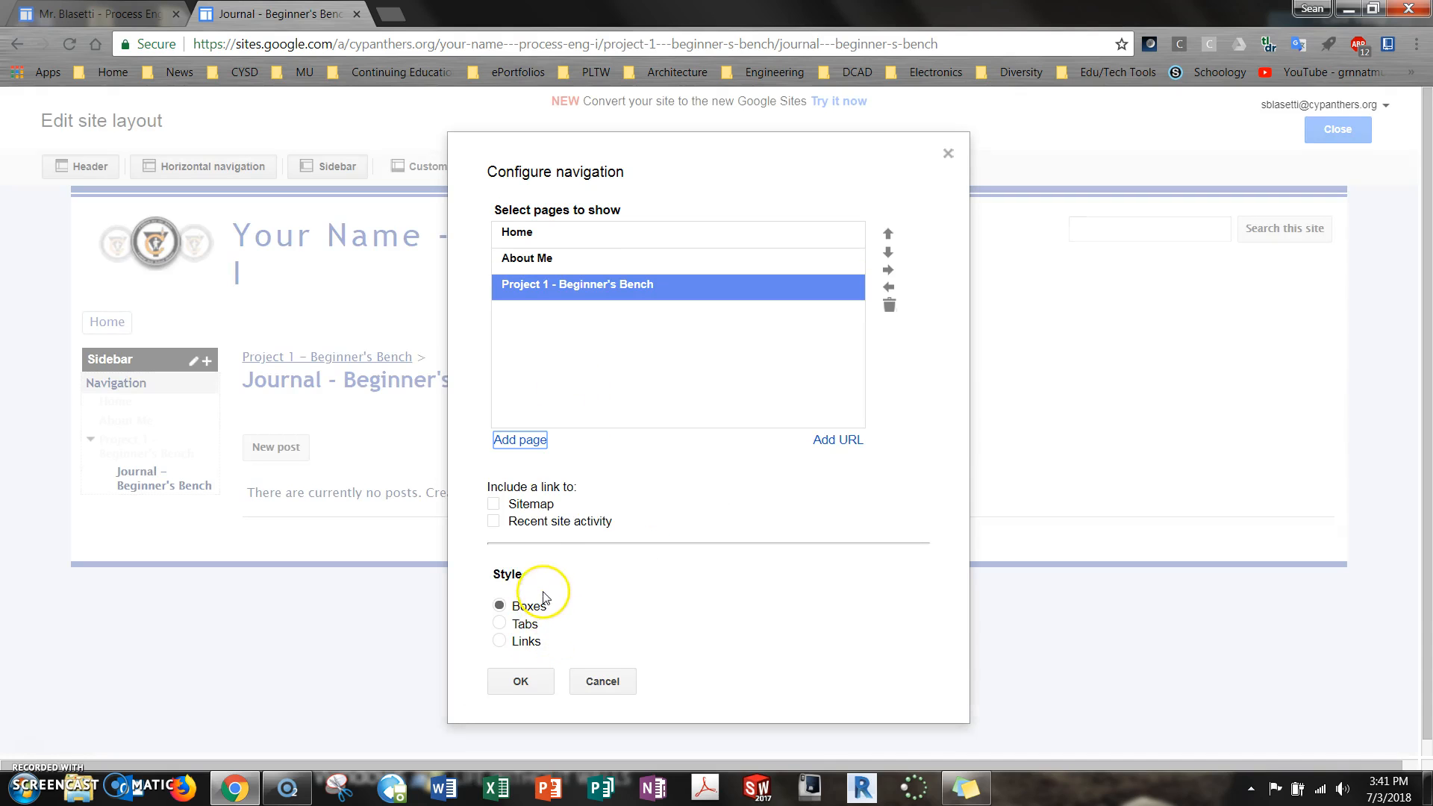
Add Journal - Beginner's Bench to the horizontal navigation, indent it under Project 1 - Beginner's Bench, and apply the configuration
click(520, 440)
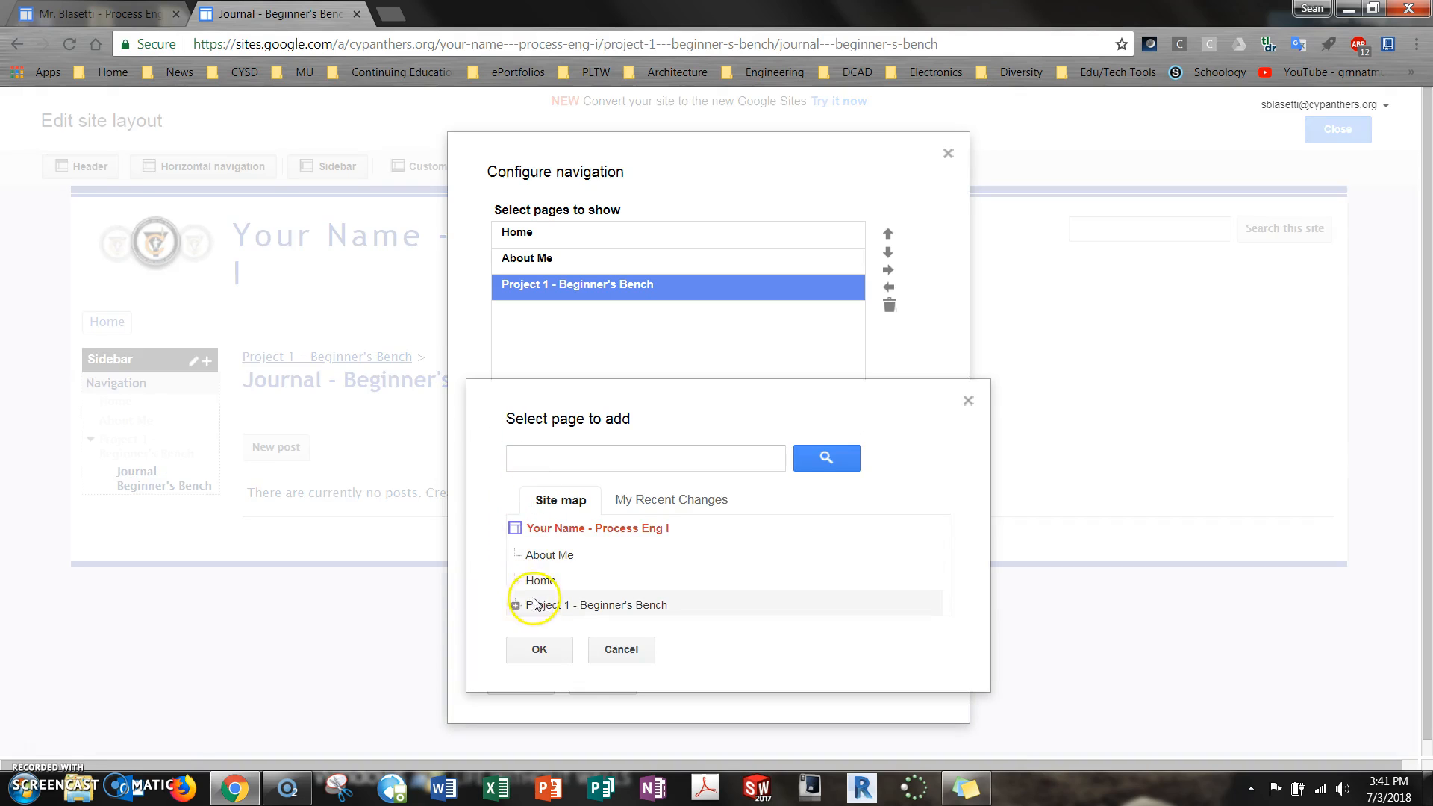
click(514, 610)
click(560, 629)
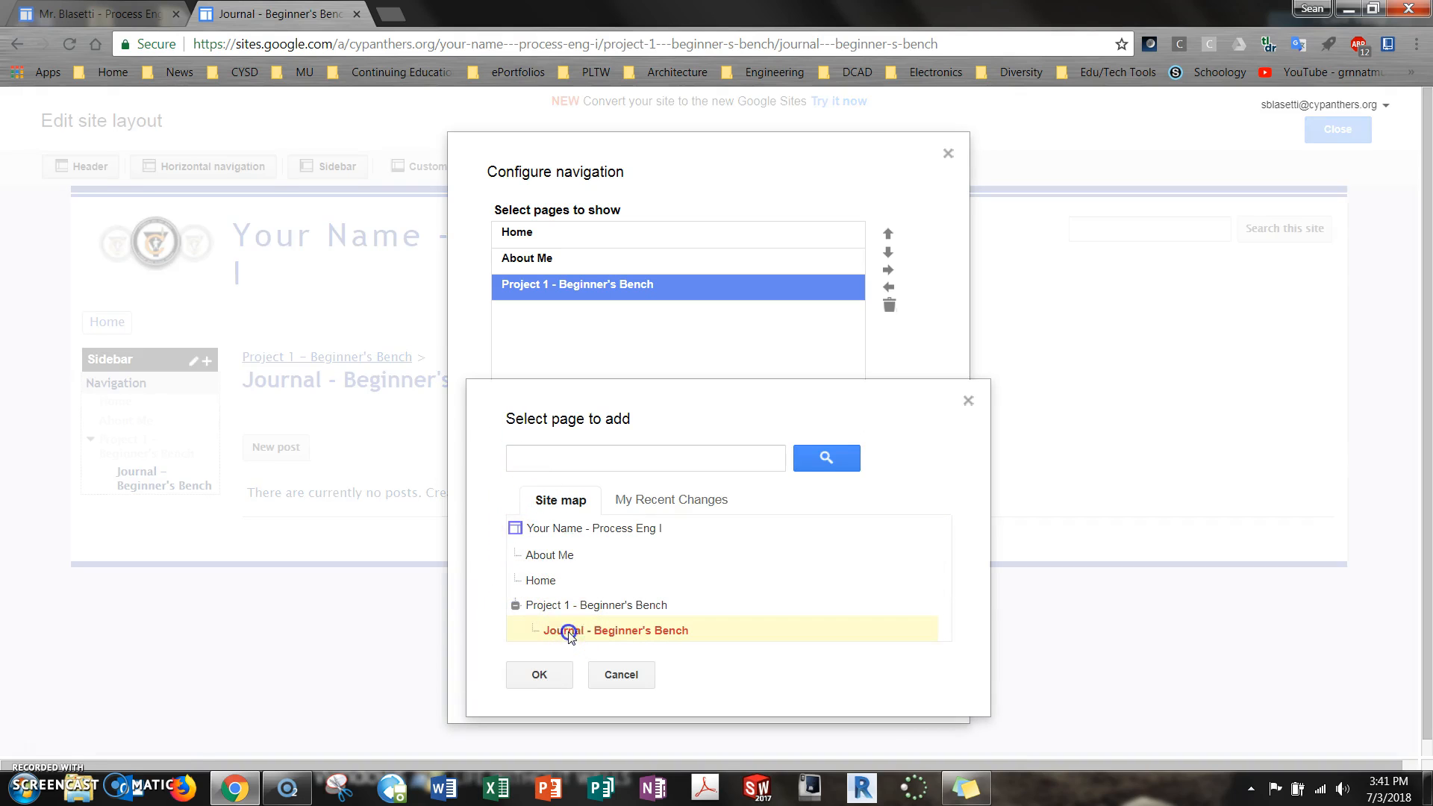
click(539, 675)
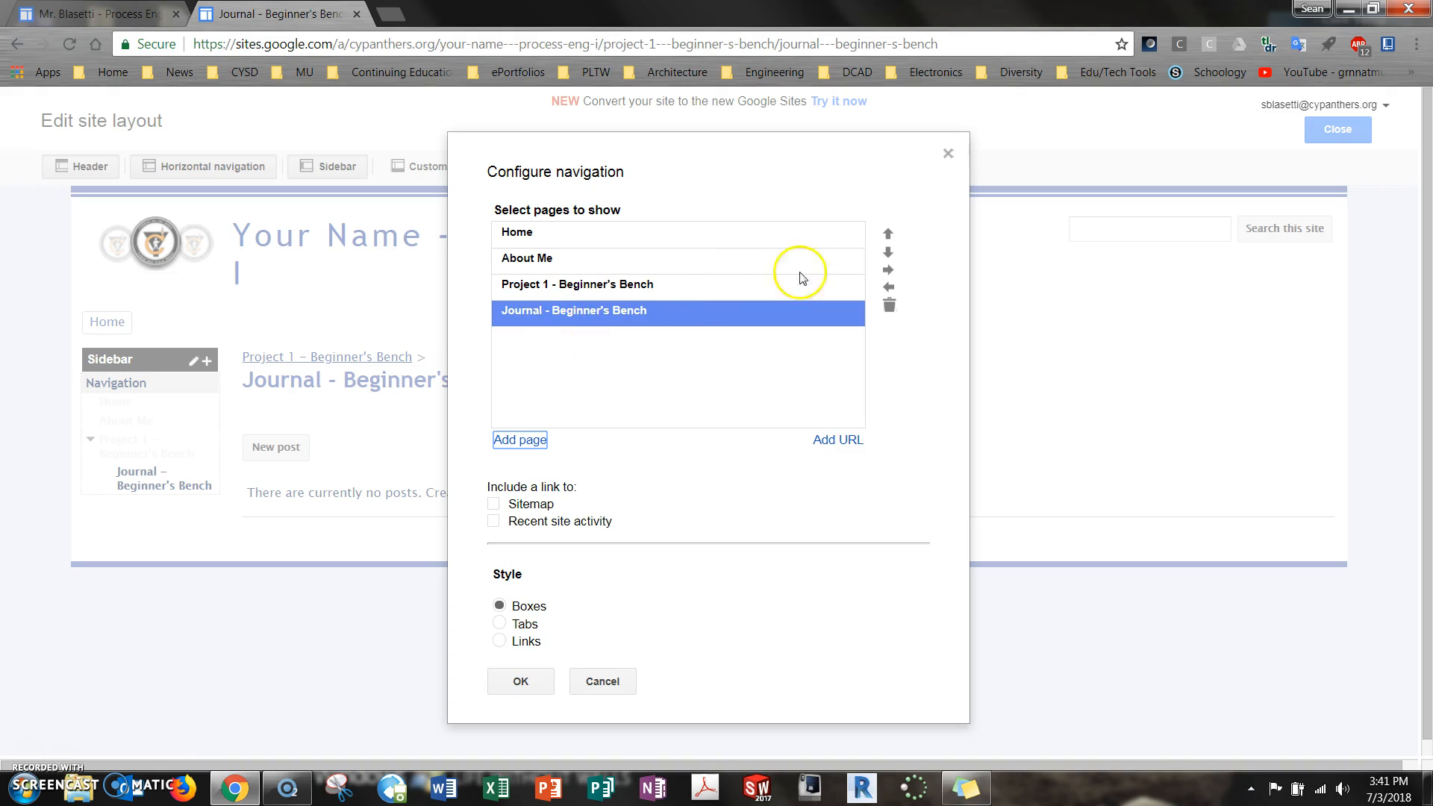
click(888, 271)
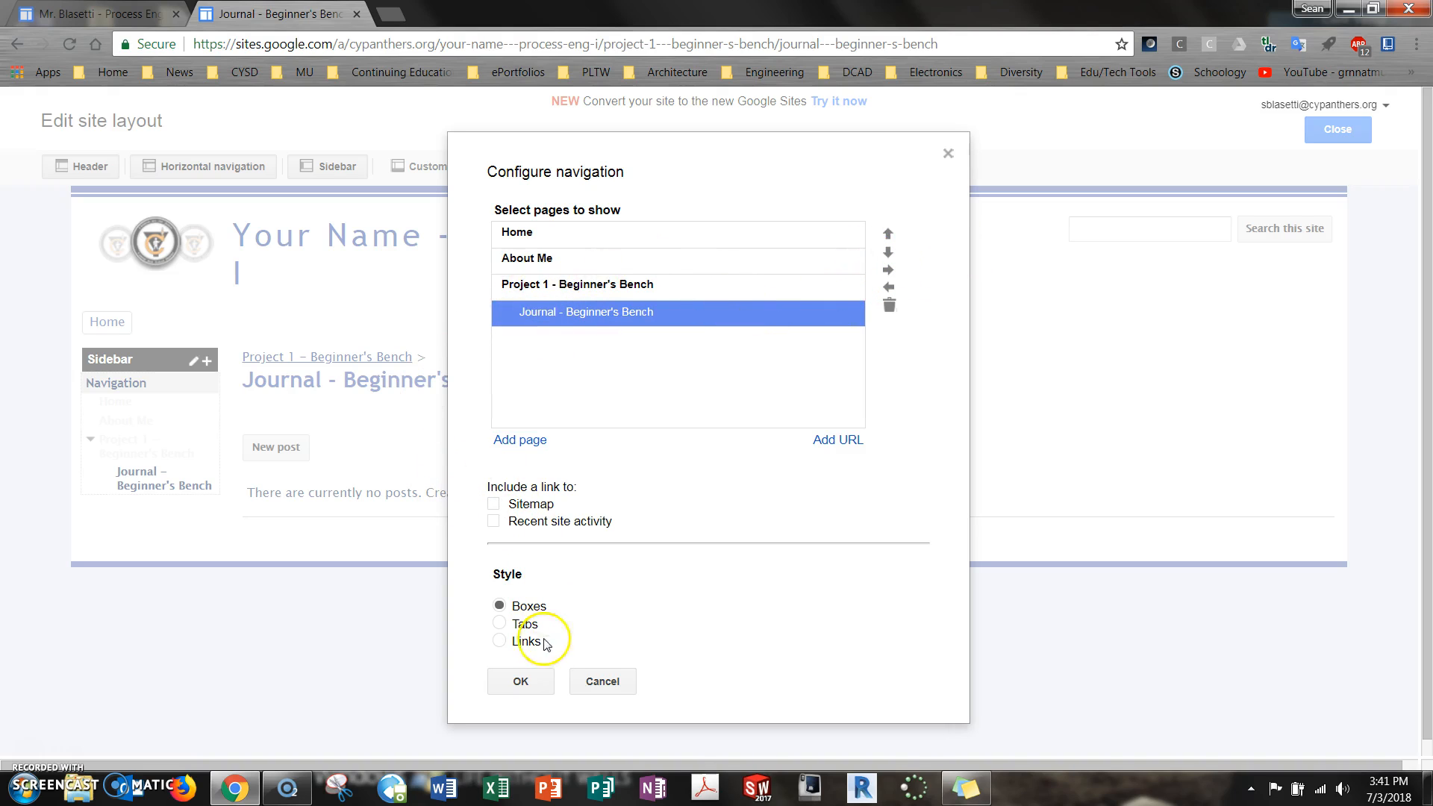
click(535, 681)
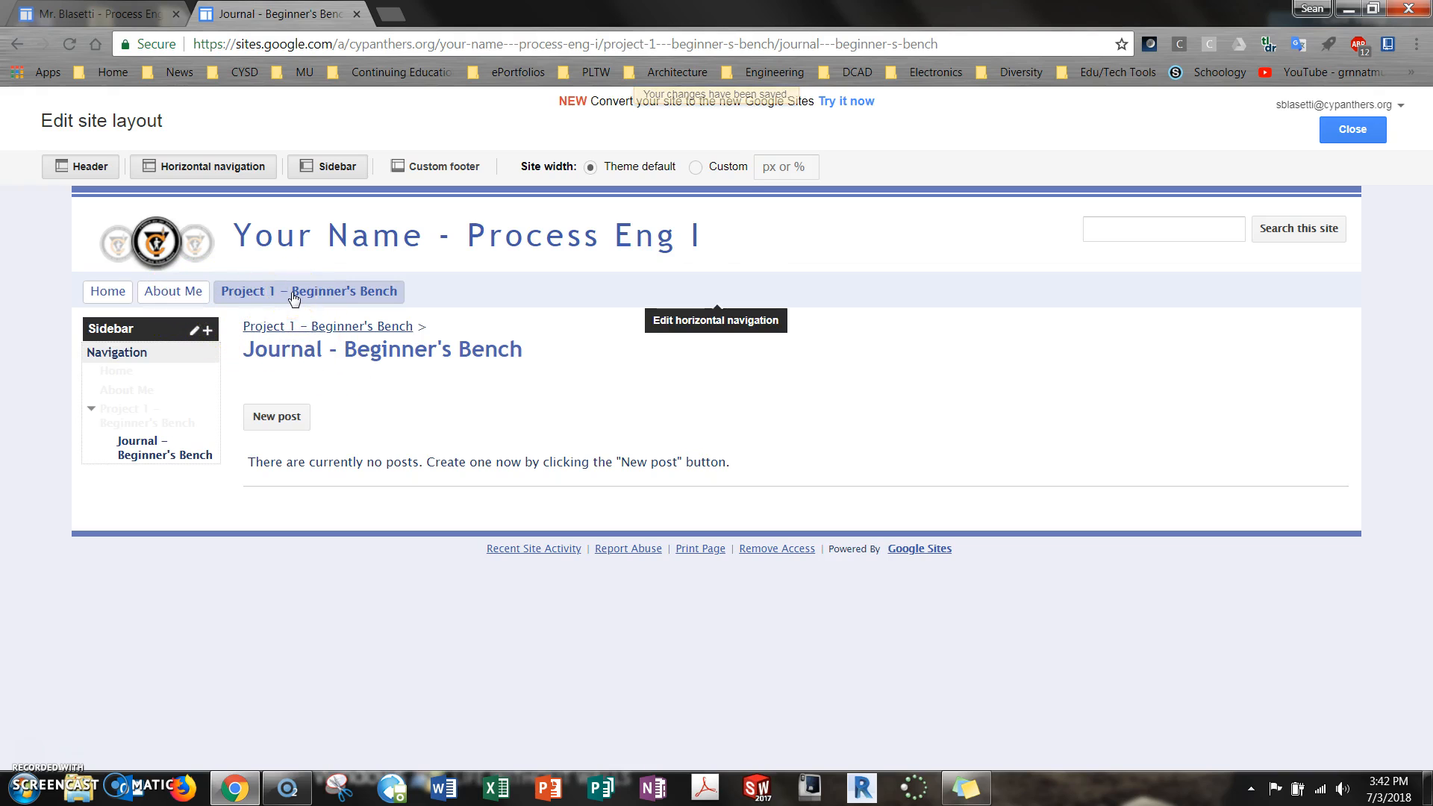
Finish editing the site layout and open the Beginner's Bench journal through the Project 1 entry of the horizontal navigation
click(1350, 129)
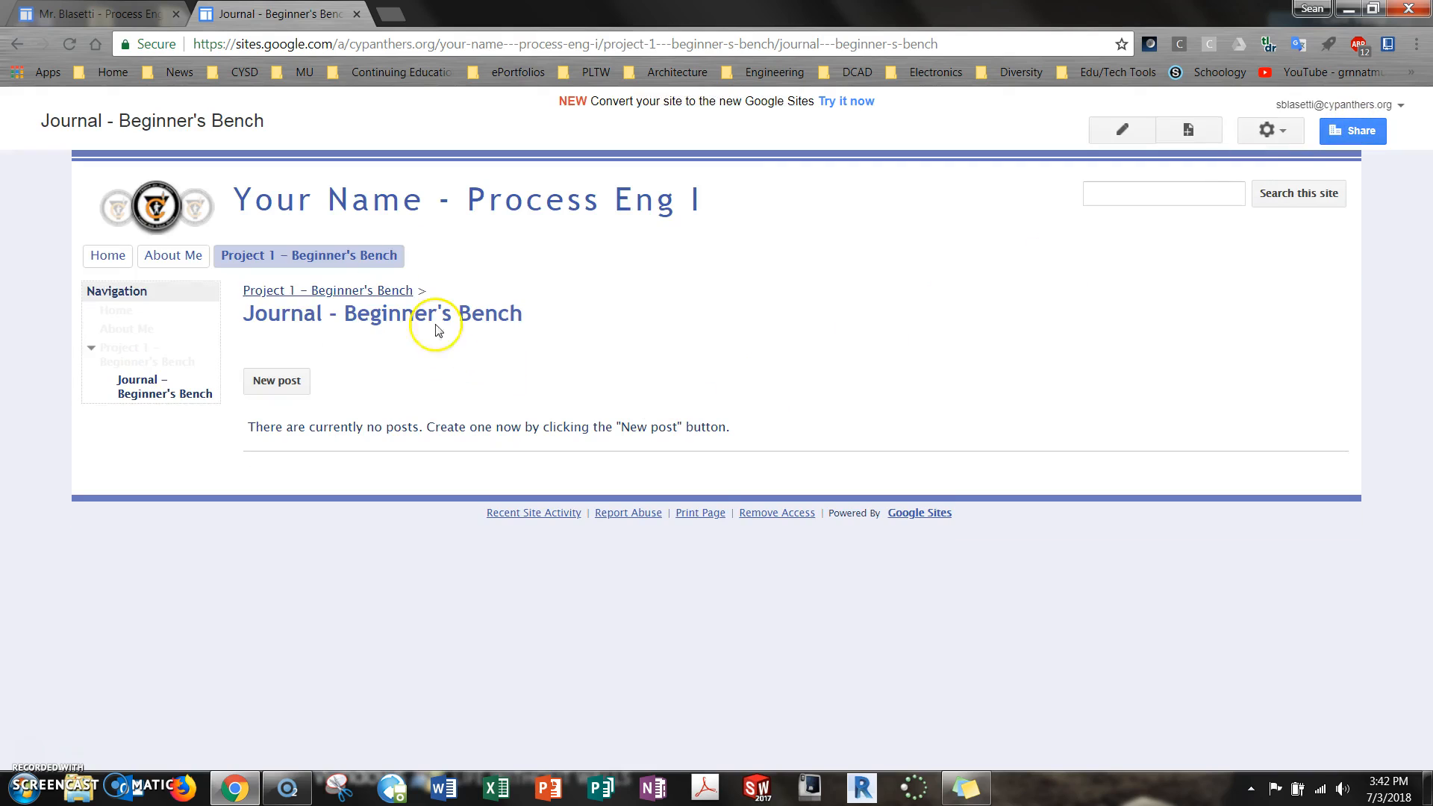
mouse_move(340, 268)
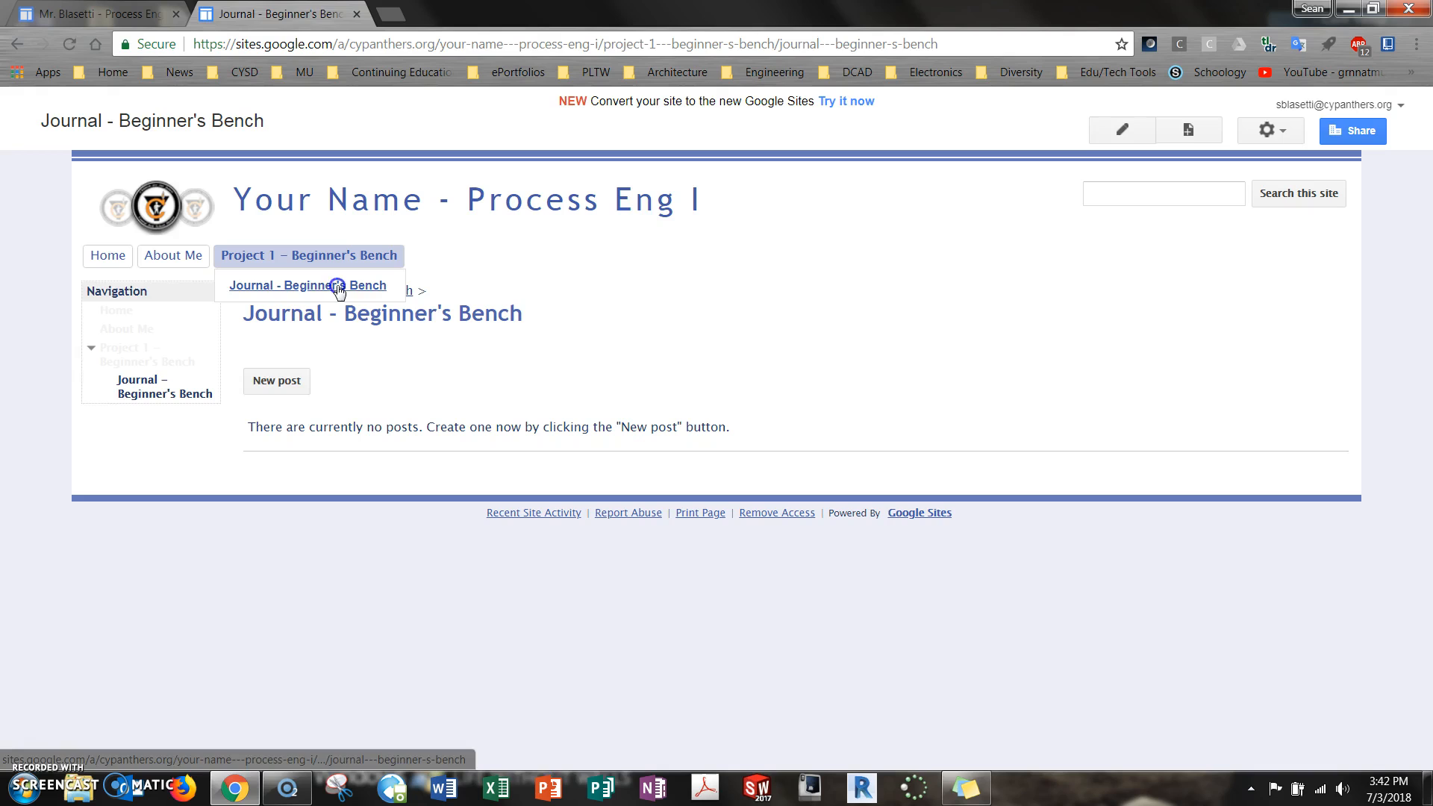
click(337, 288)
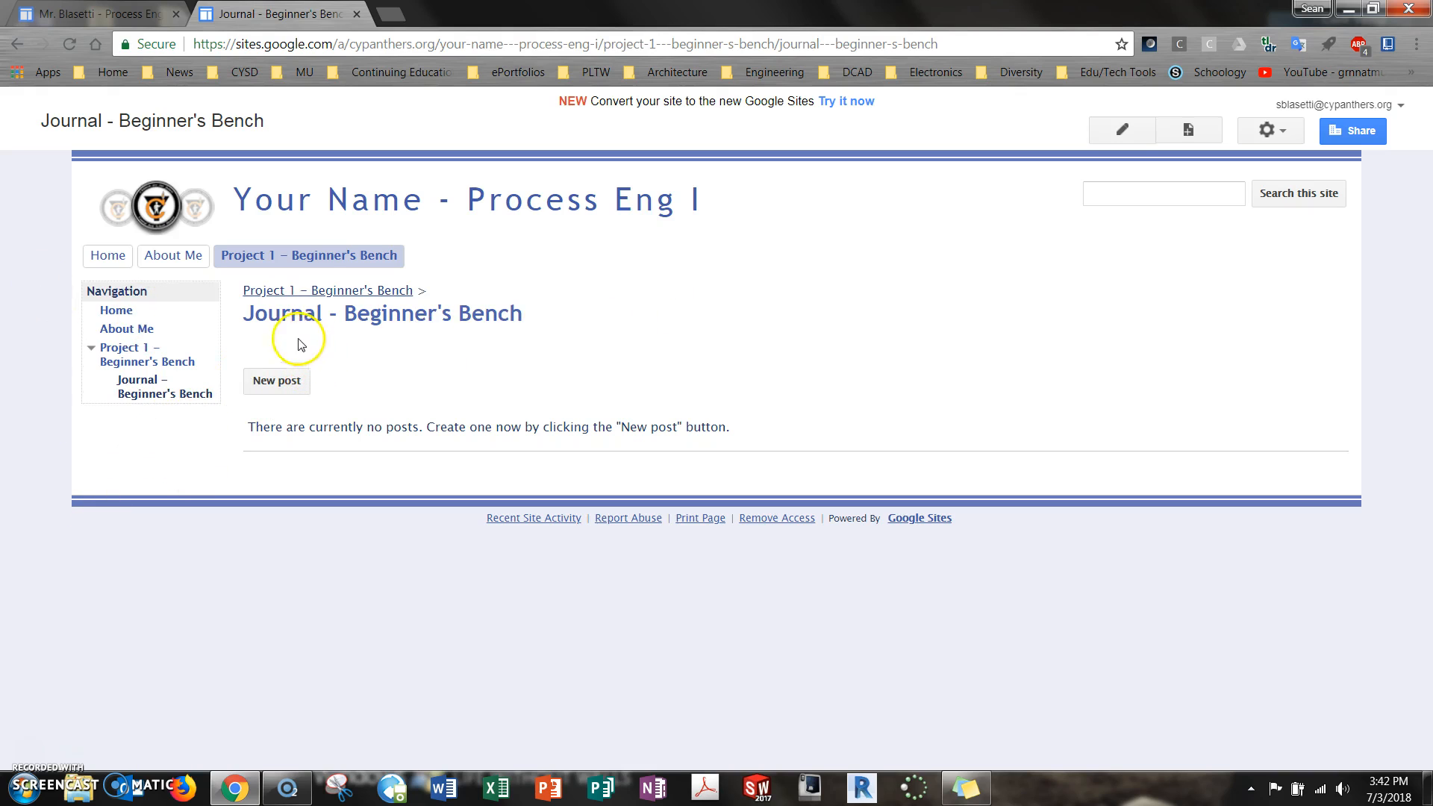
Go to the Sharing and Permissions settings in the site's management area
mouse_move(358, 267)
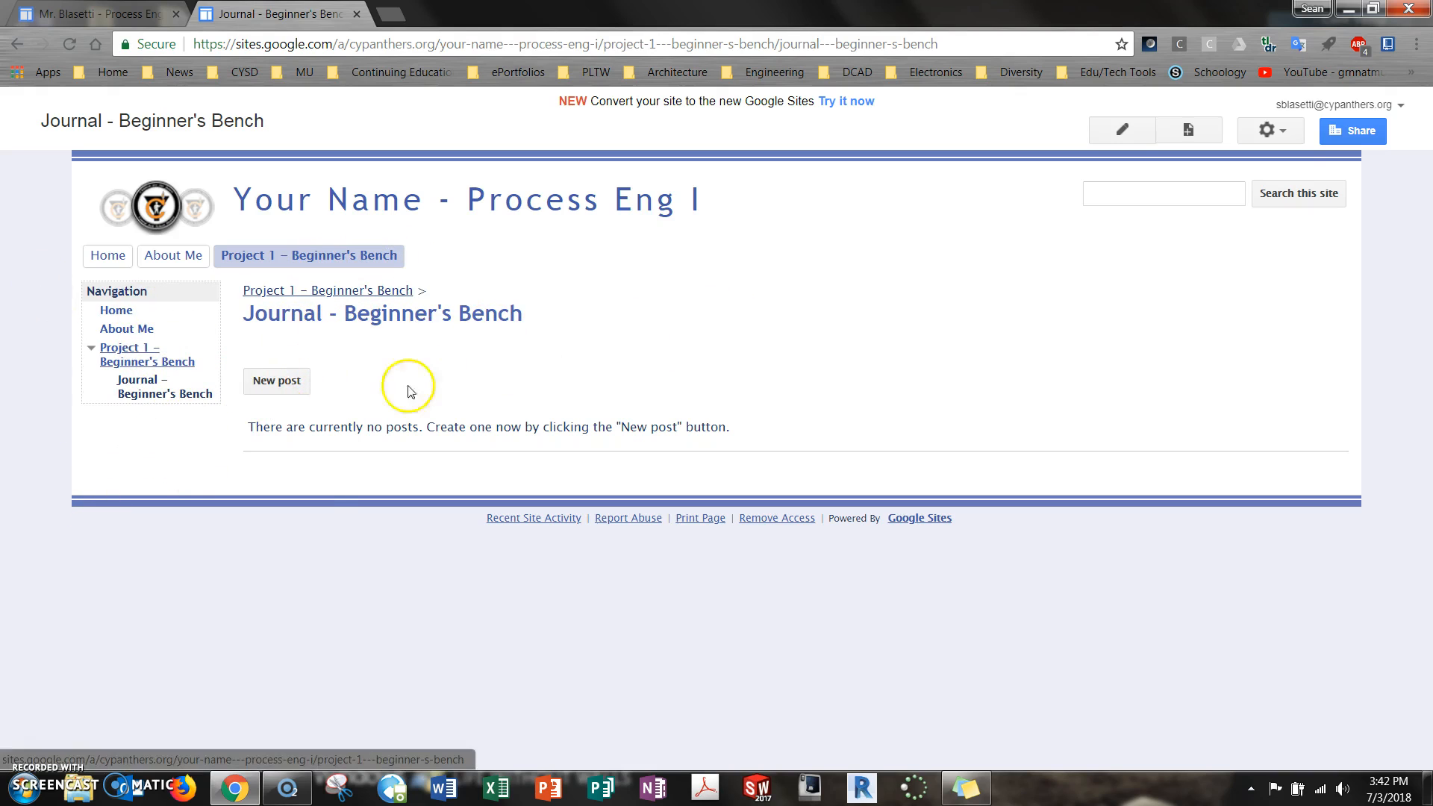
click(1277, 131)
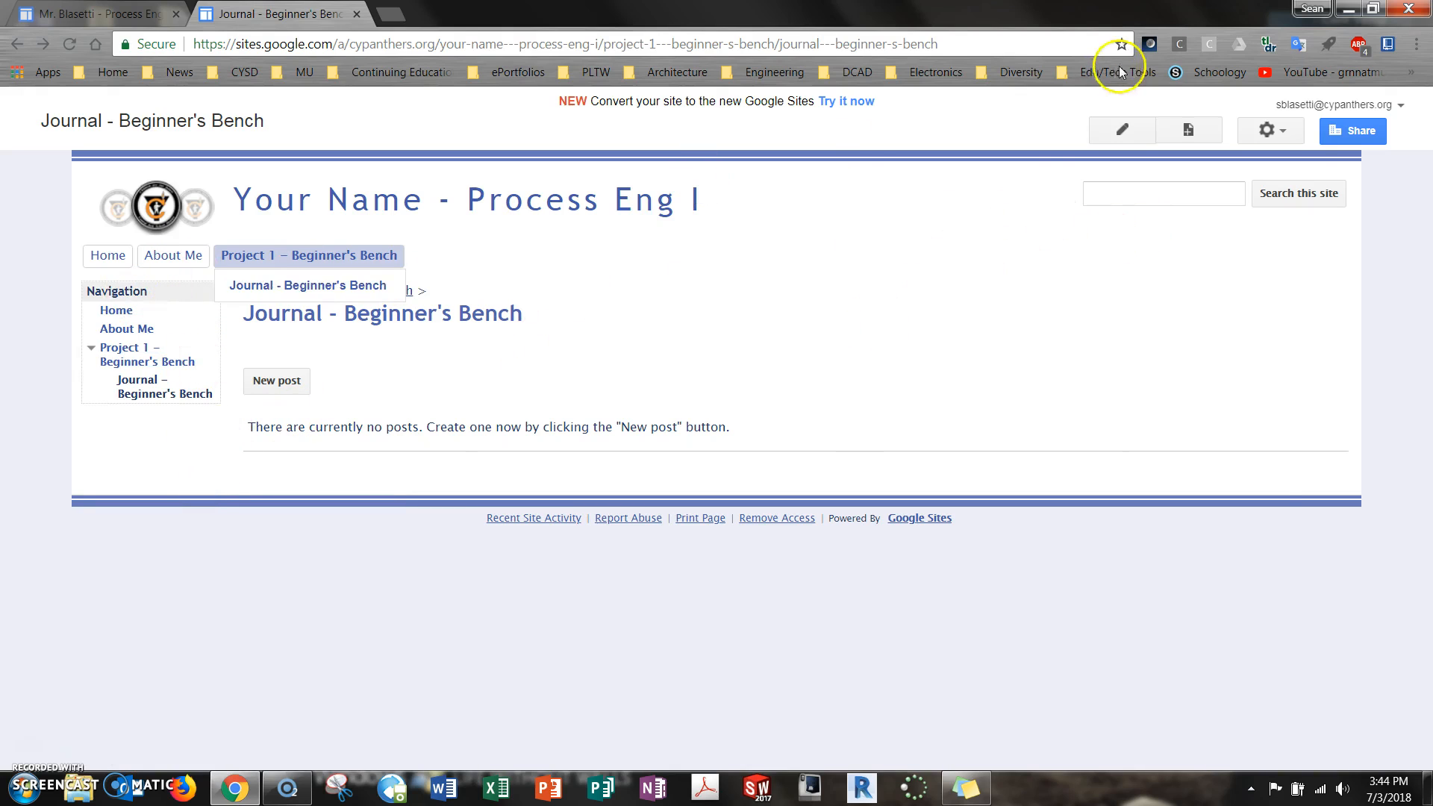
click(1283, 130)
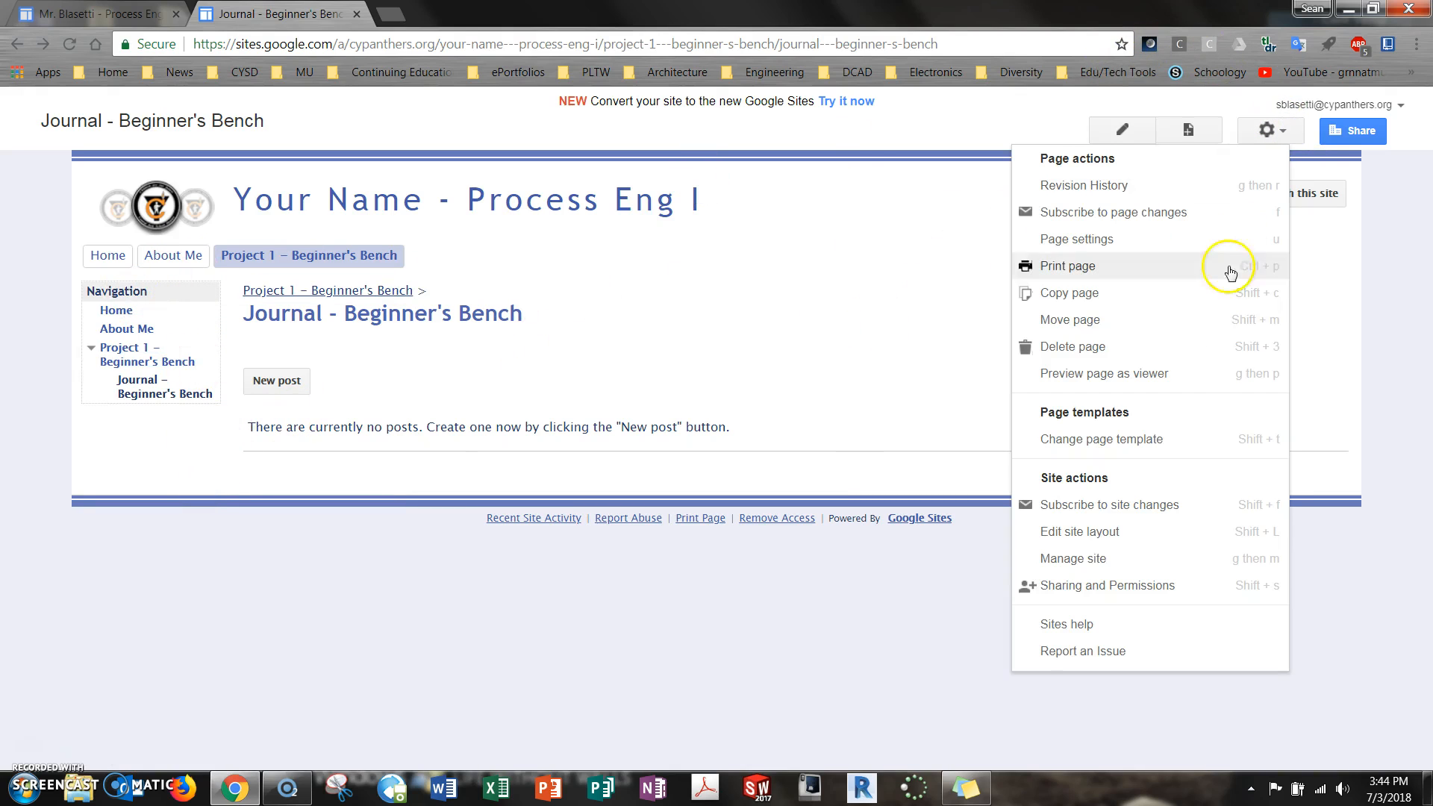
click(1106, 559)
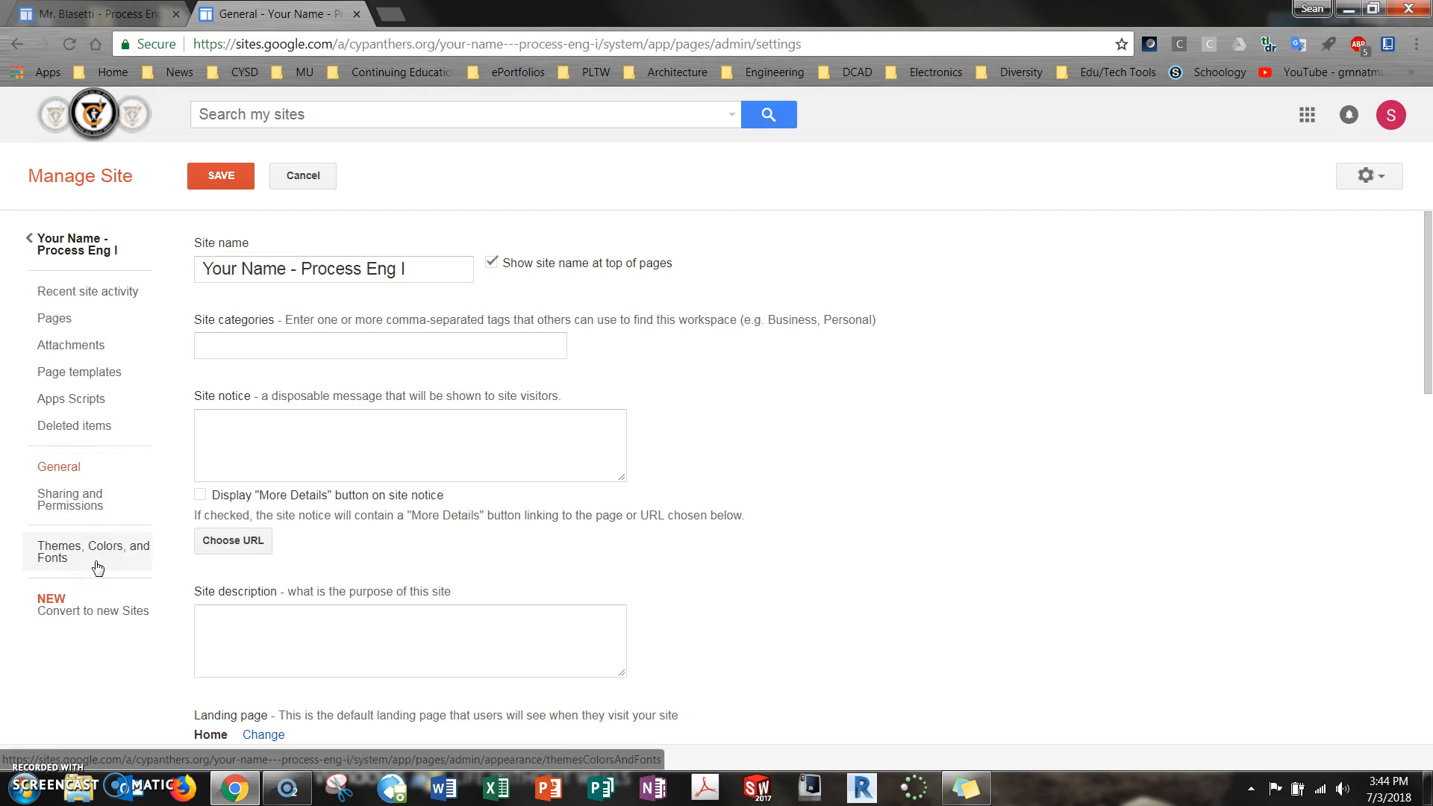
click(89, 508)
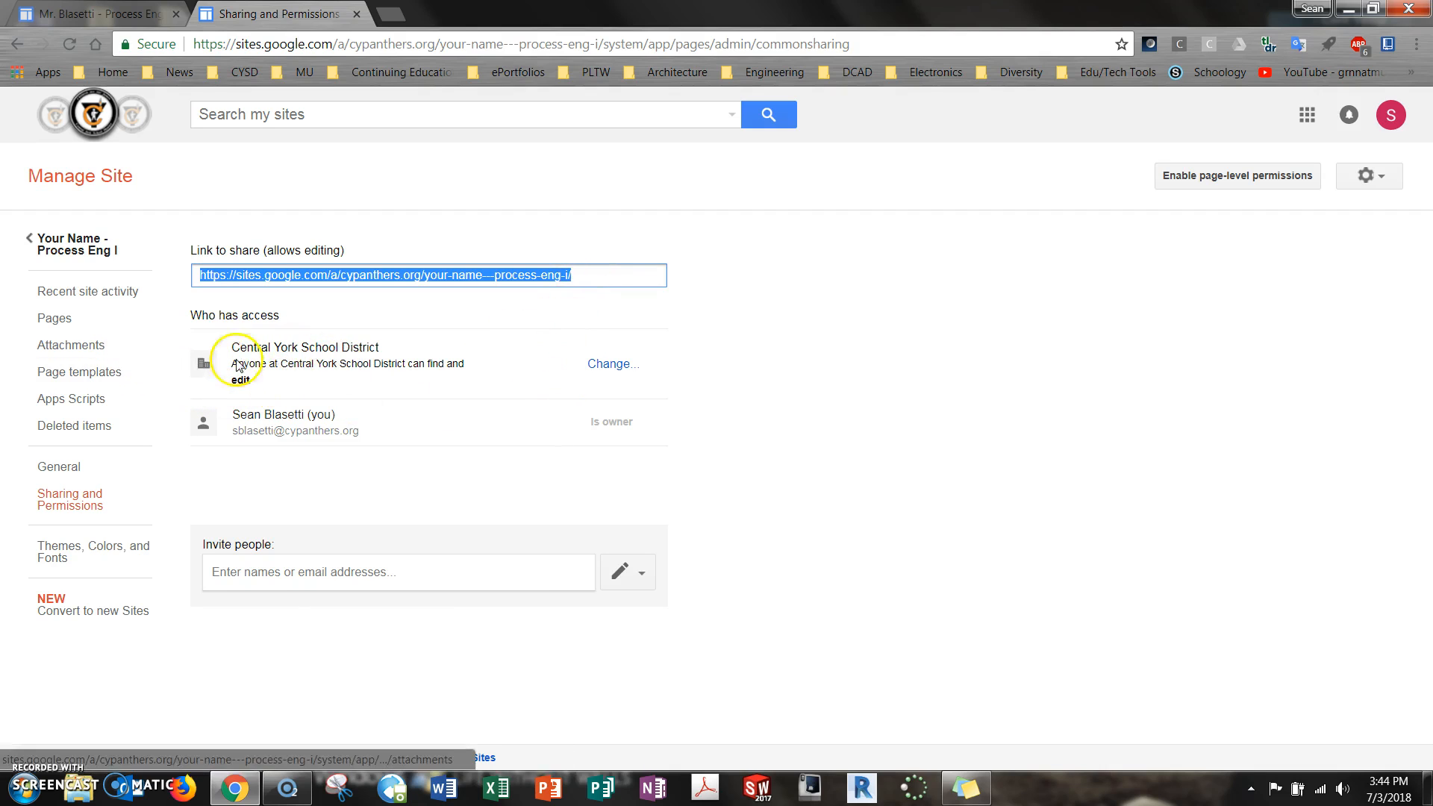
Change the site's access to On - Anyone with the link and save the sharing setting
click(610, 366)
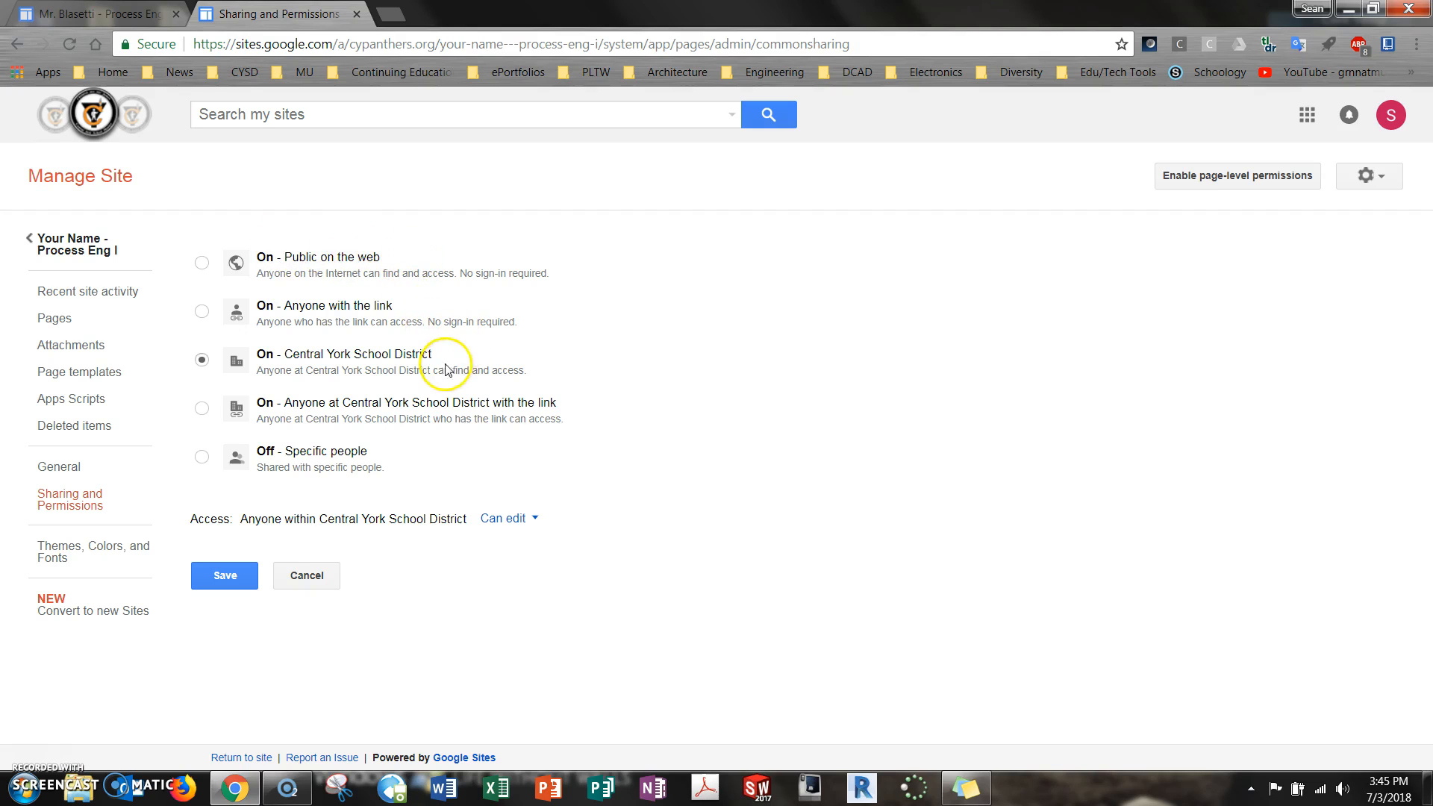
click(201, 314)
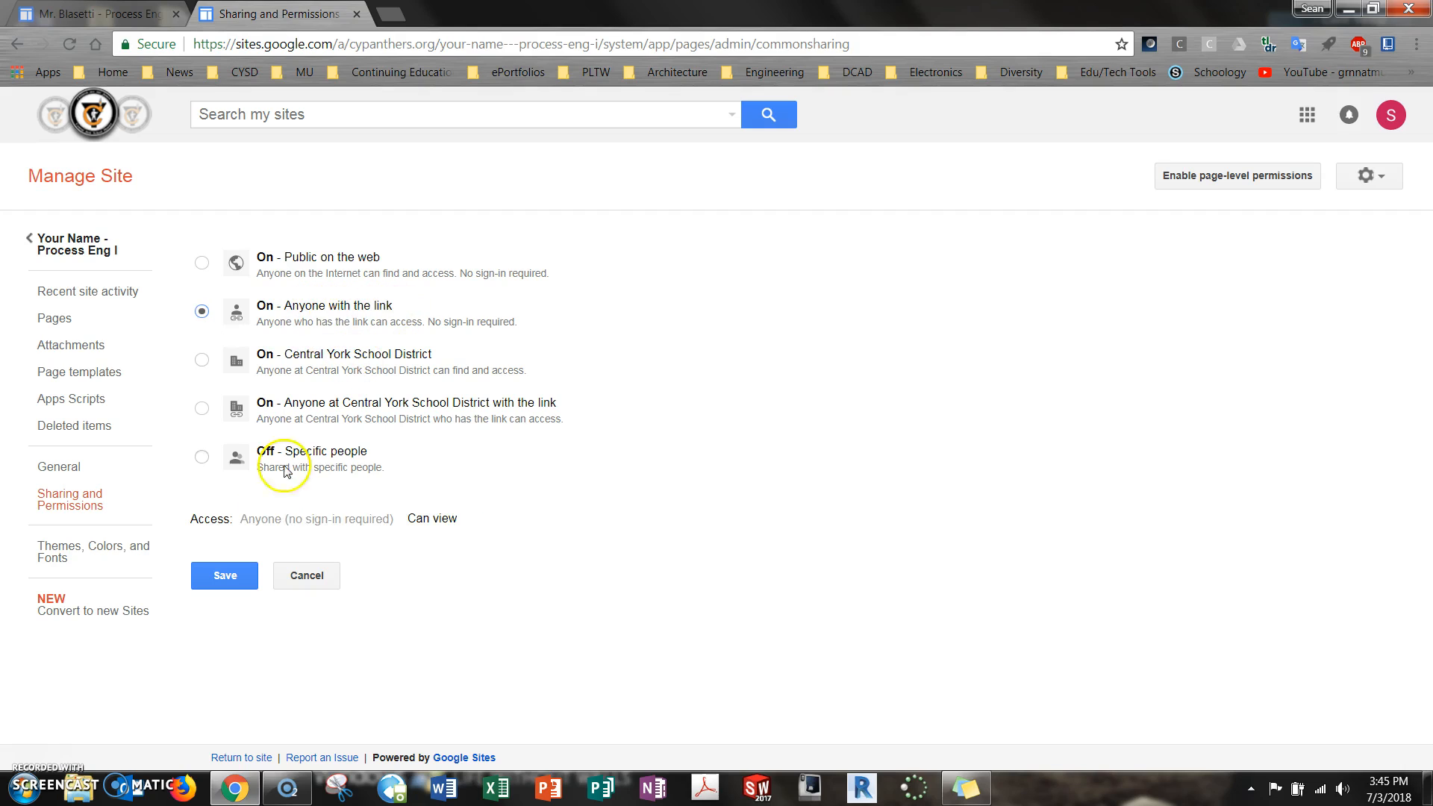
click(239, 579)
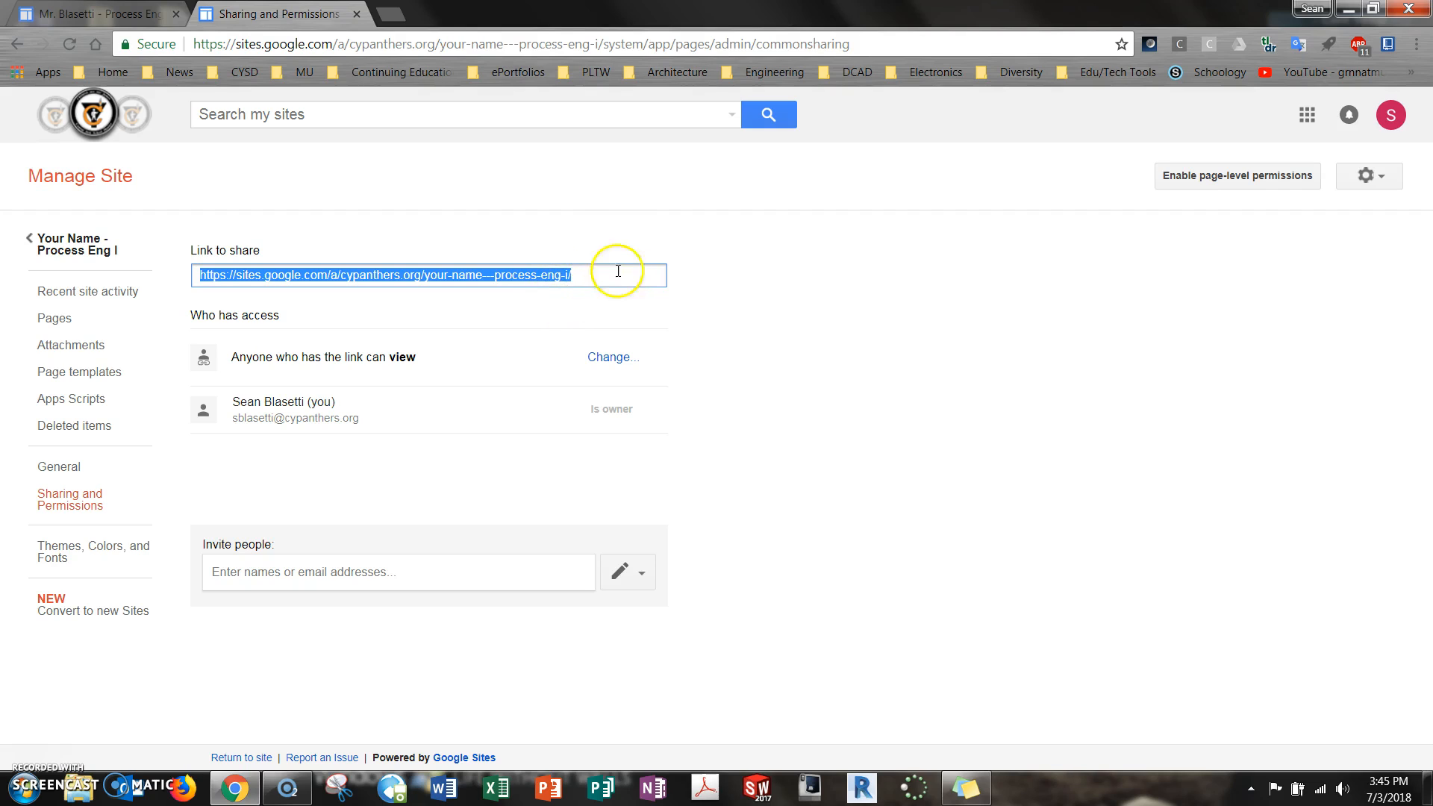
Switch to the teacher's example Process Engineering I ePortfolio and open its Research / Resources page
click(101, 13)
mouse_move(505, 236)
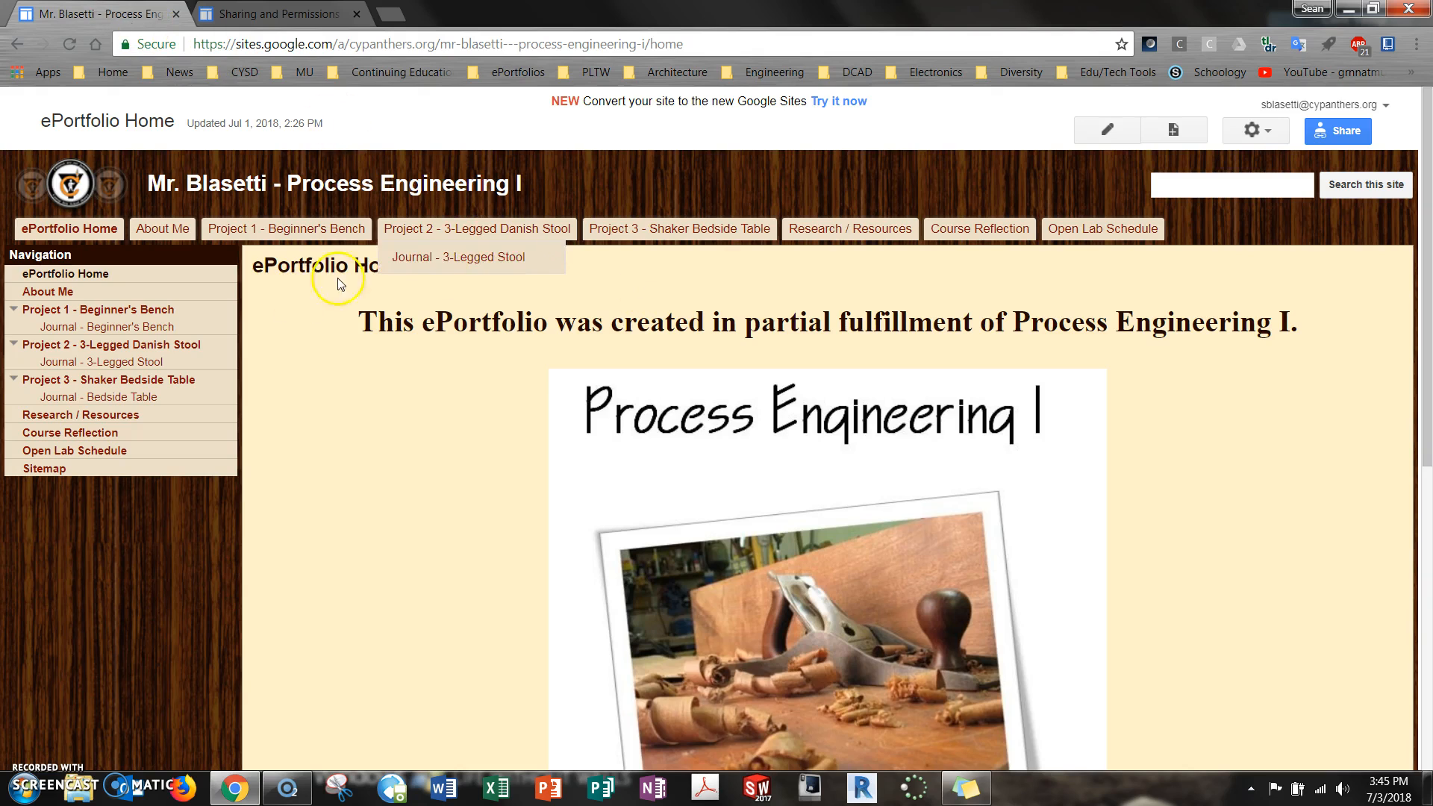
click(859, 228)
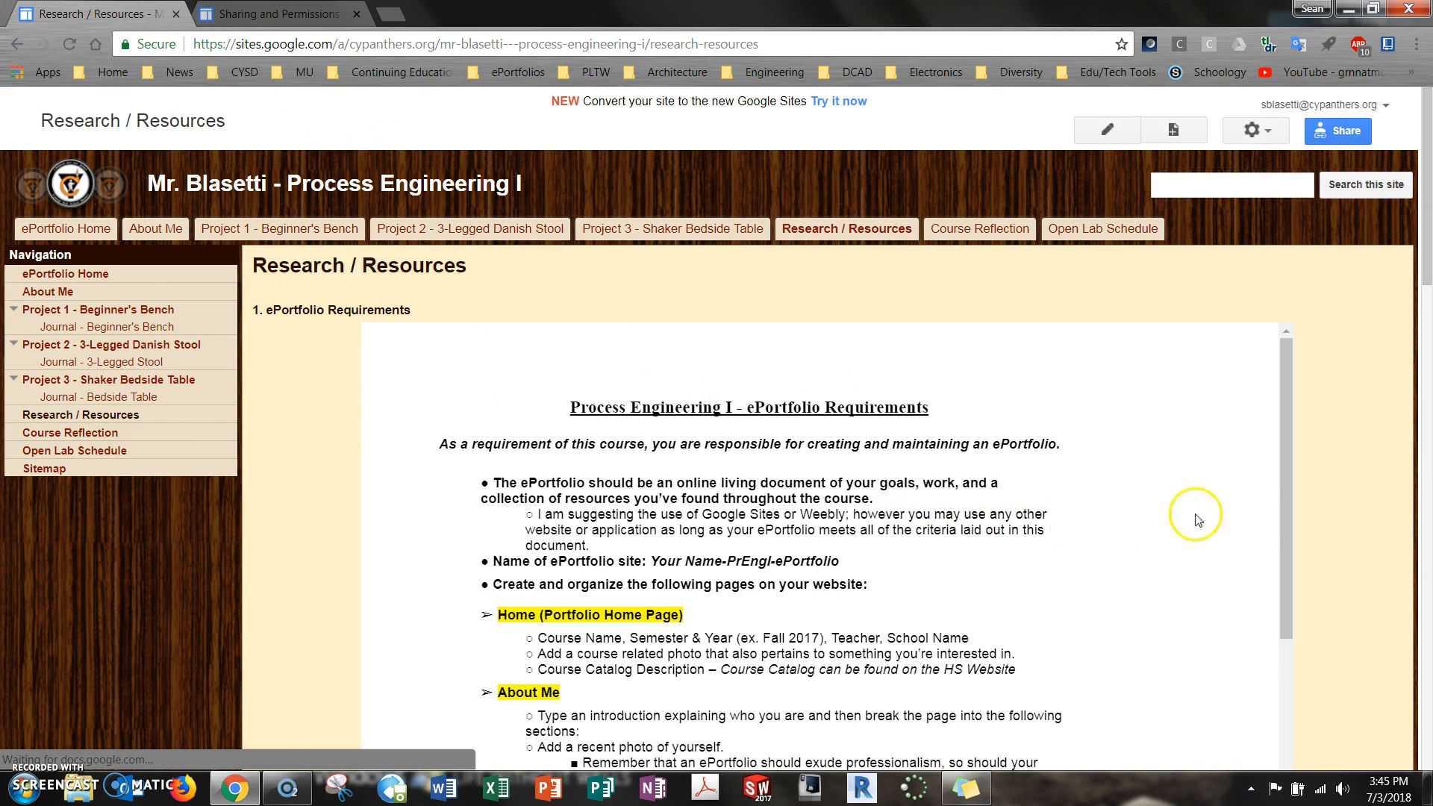
Read through the embedded ePortfolio Requirements document, covering the criteria for the Home, About Me, Research / Resources, project, journal and Course Reflection pages
scroll(1197, 520, down, 10)
scroll(917, 429, up, 15)
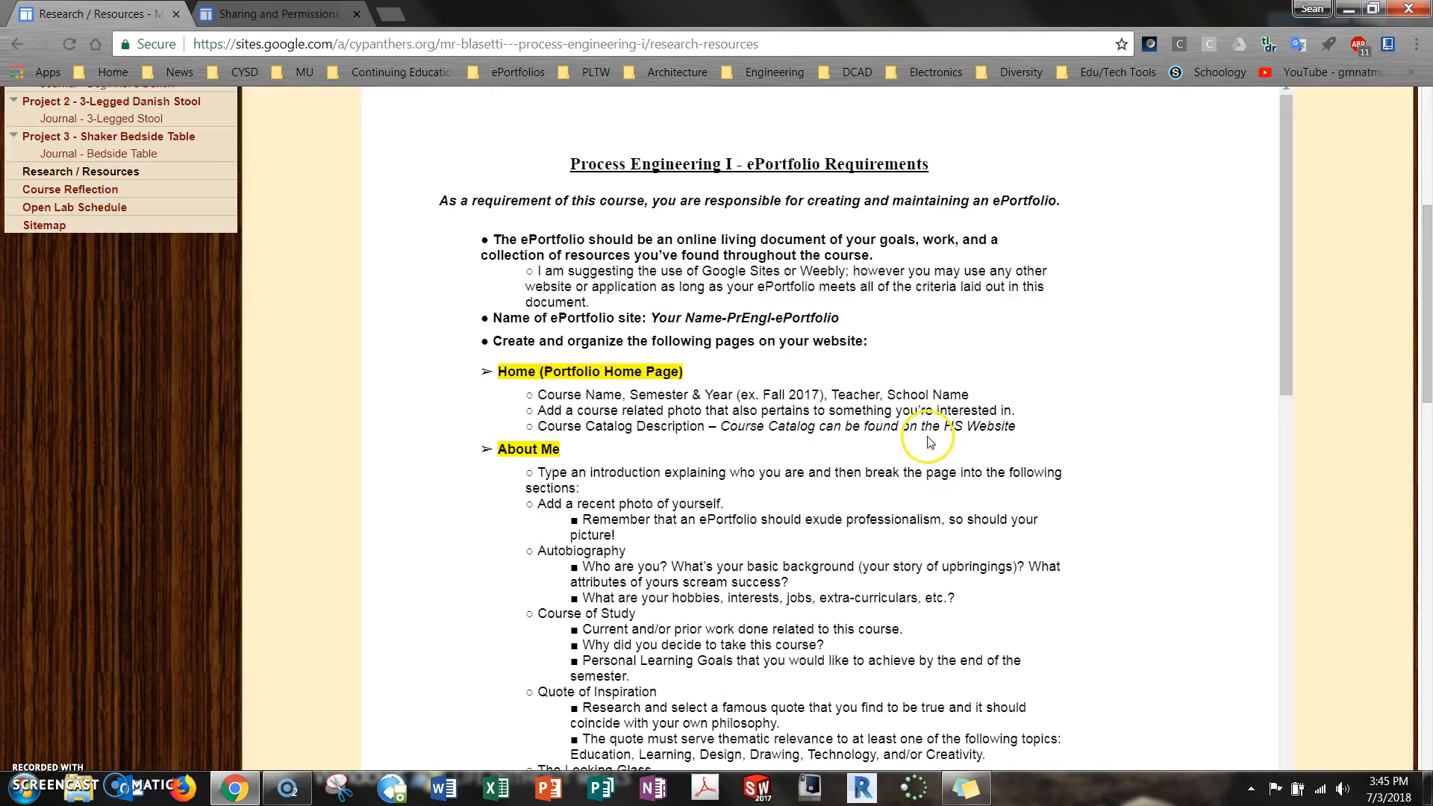
scroll(928, 441, up, 3)
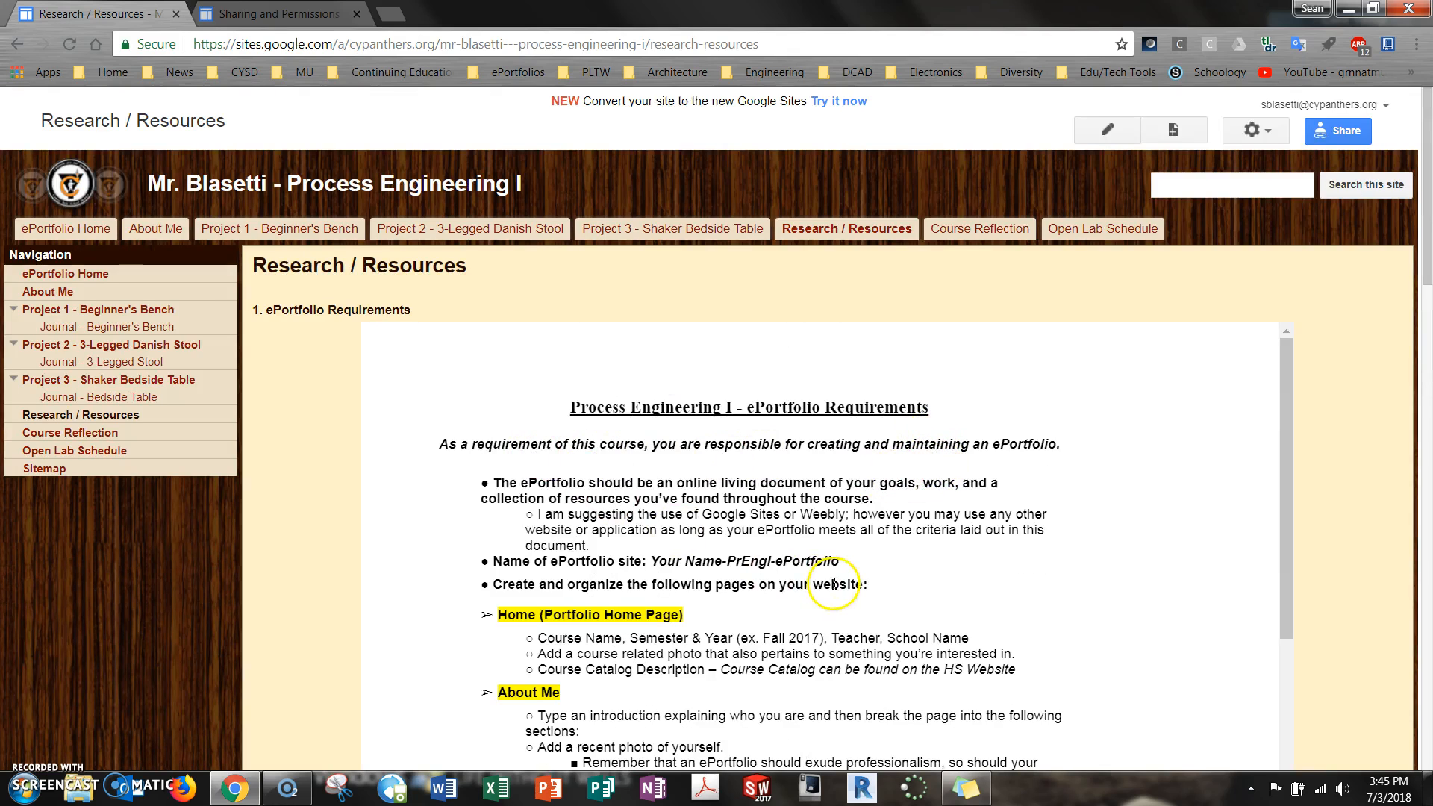
scroll(706, 622, down, 5)
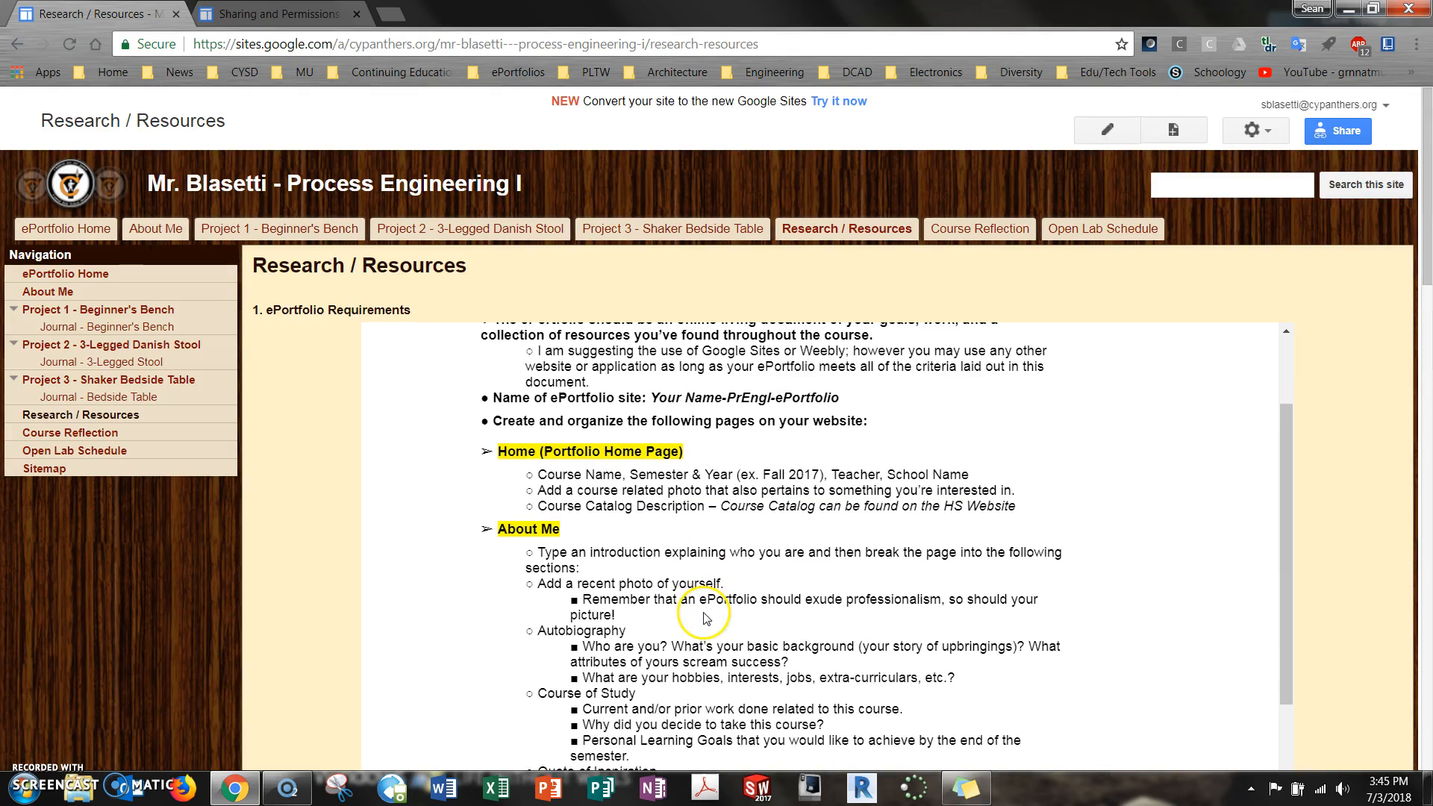
scroll(672, 626, up, 2)
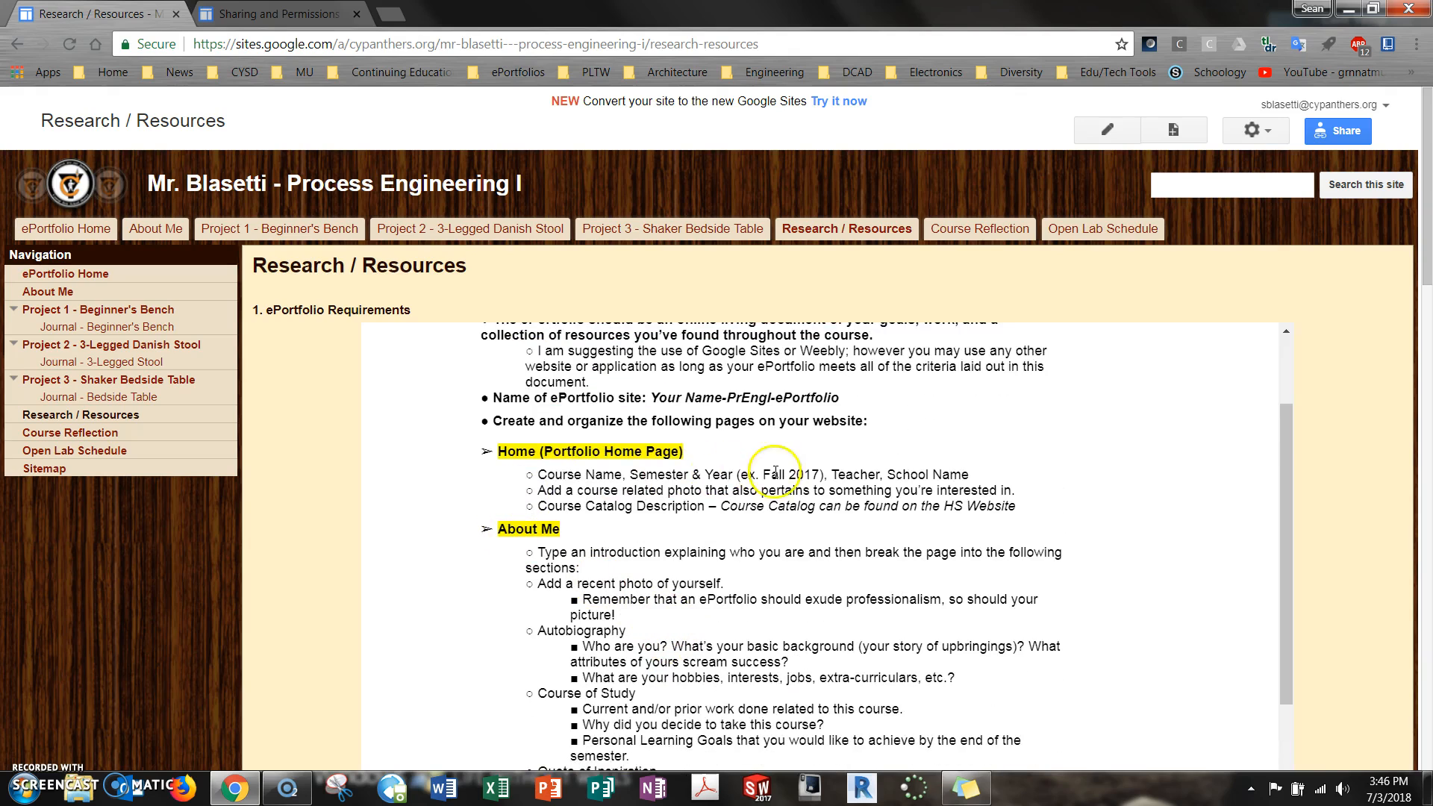
scroll(676, 590, down, 4)
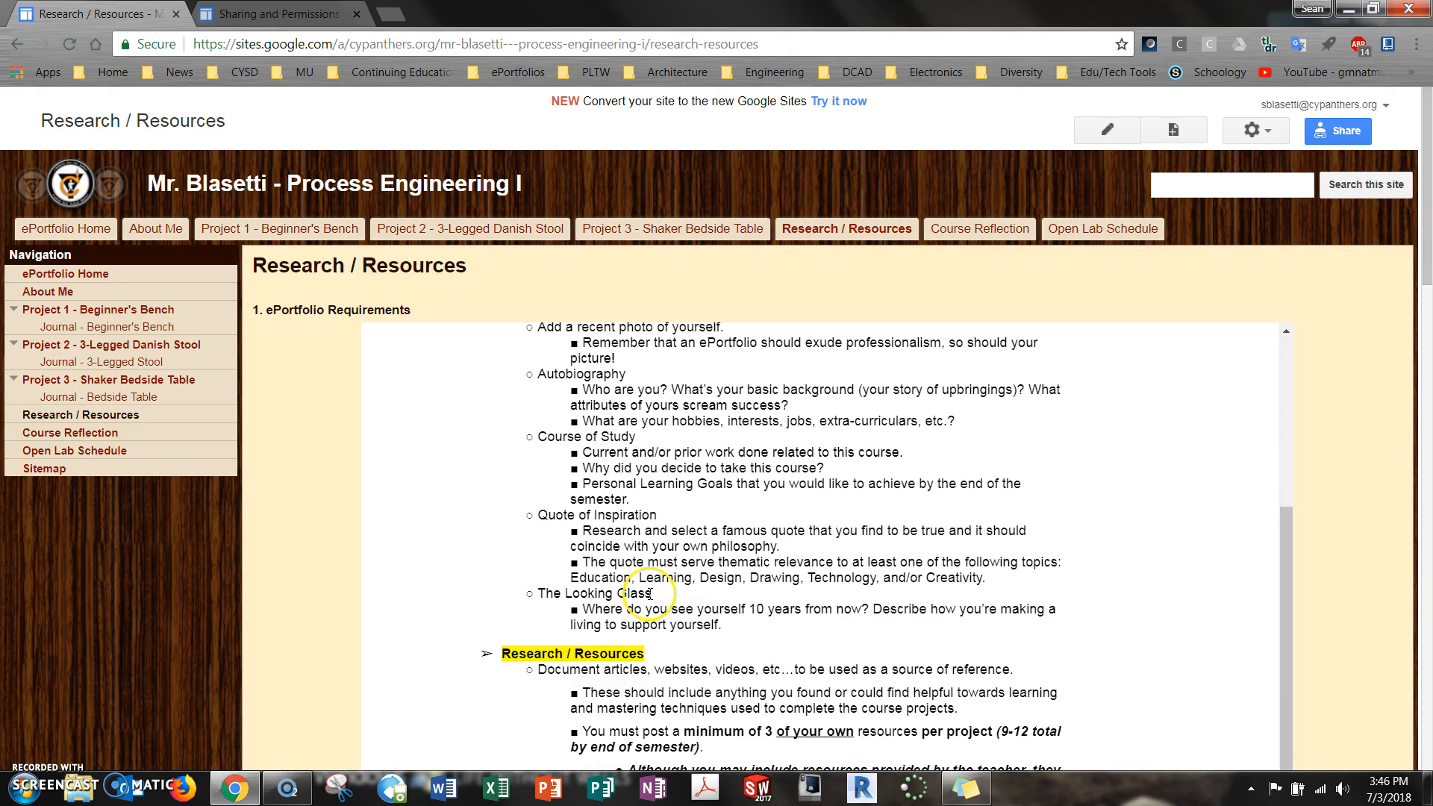
scroll(567, 597, down, 6)
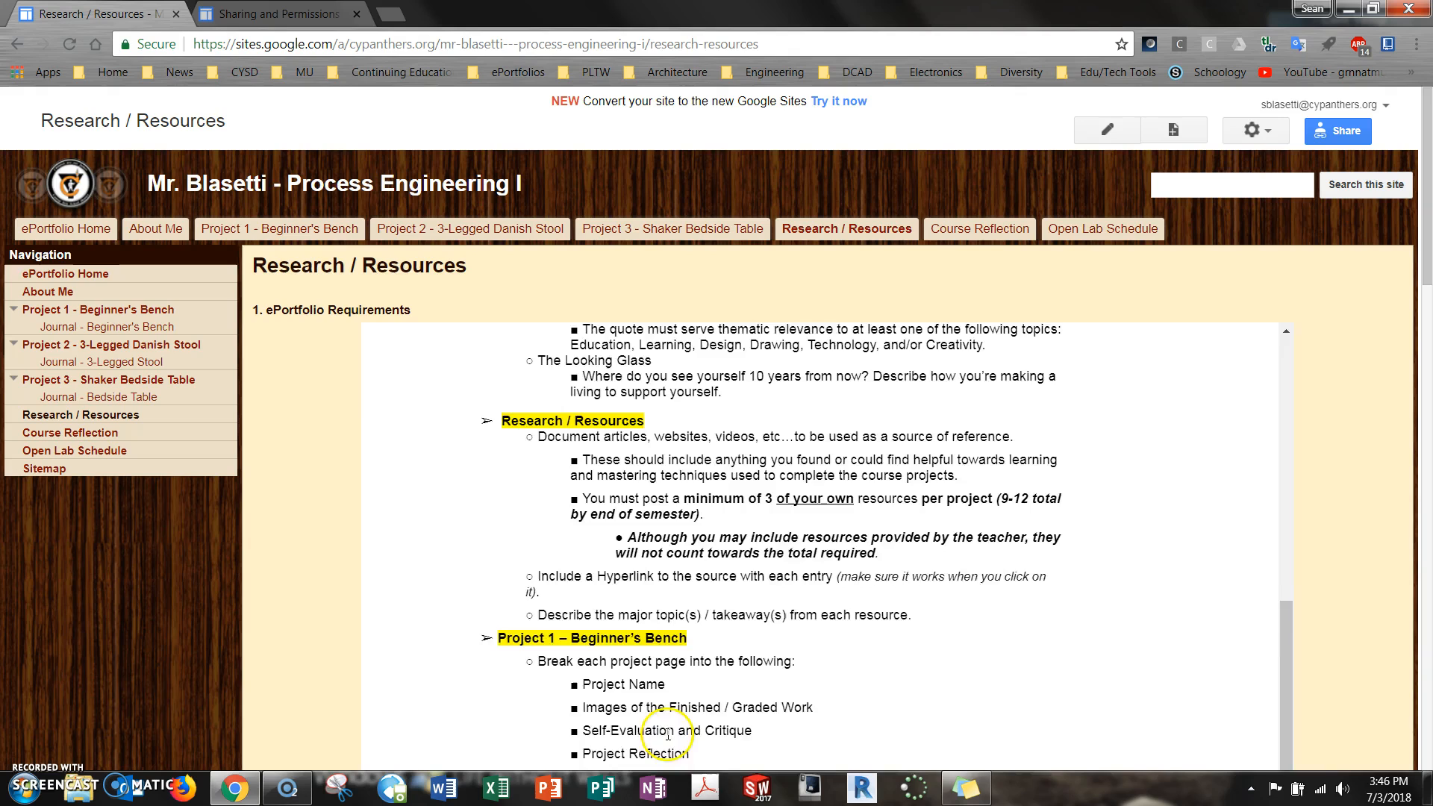
scroll(675, 556, down, 5)
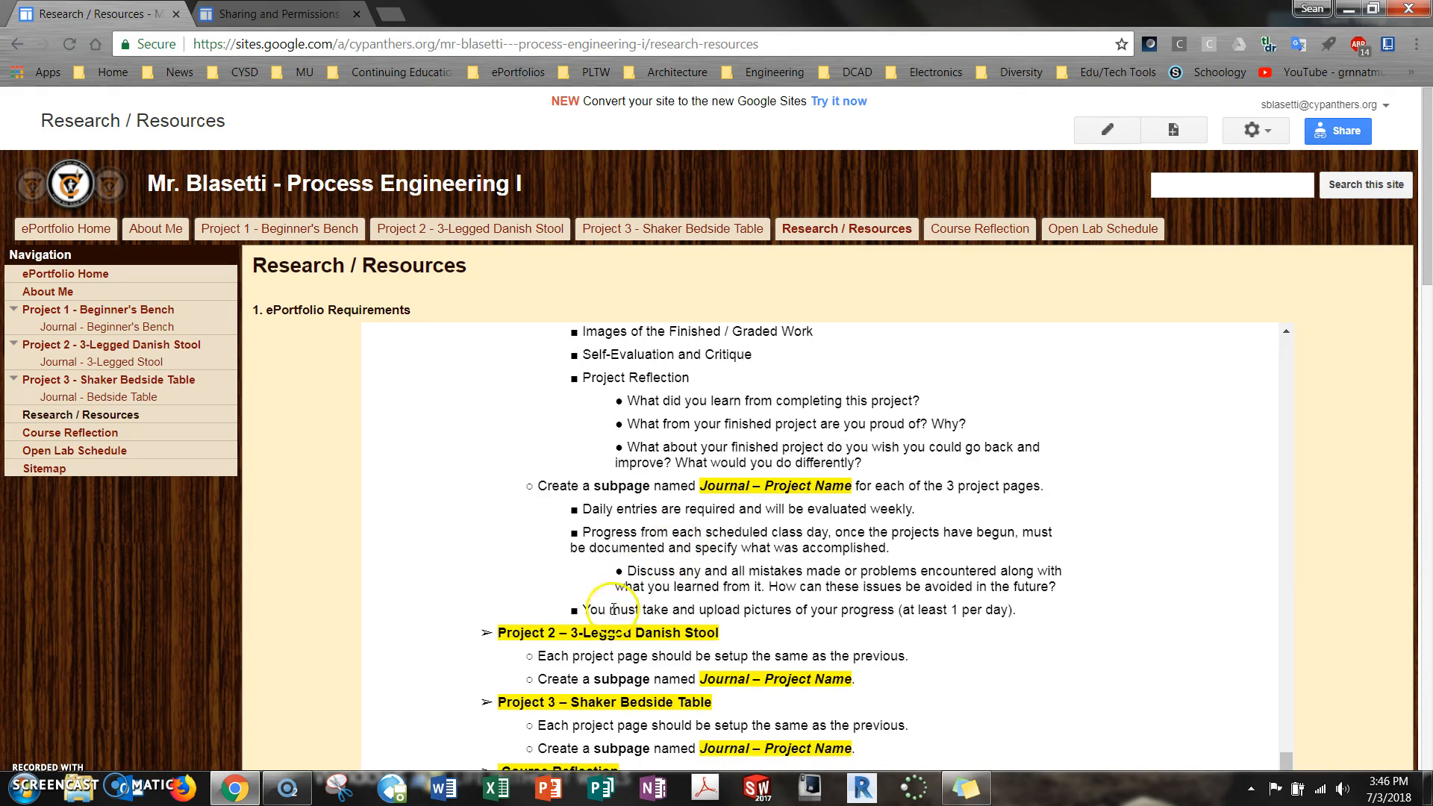
scroll(541, 700, down, 3)
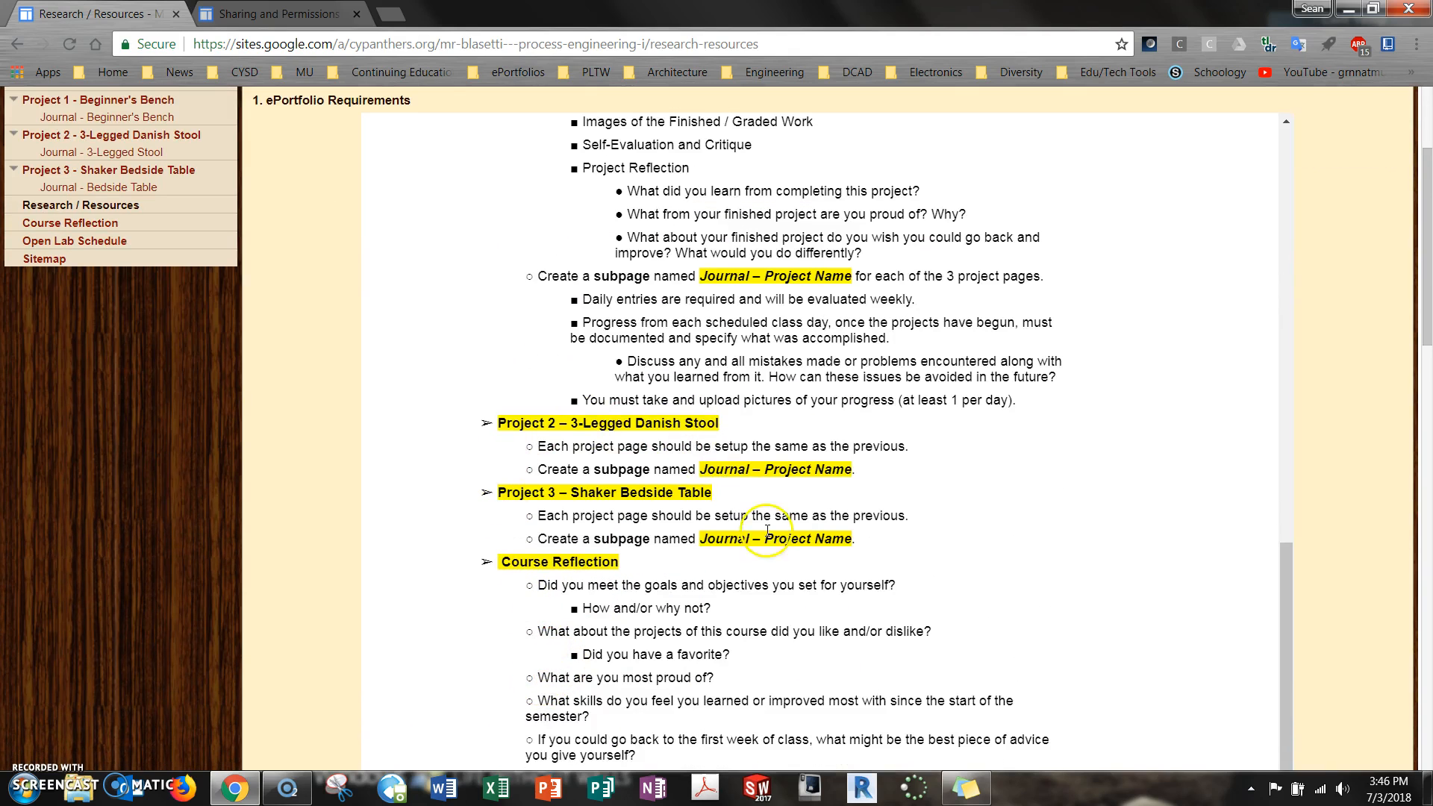
scroll(767, 531, down, 5)
scroll(723, 553, up, 10)
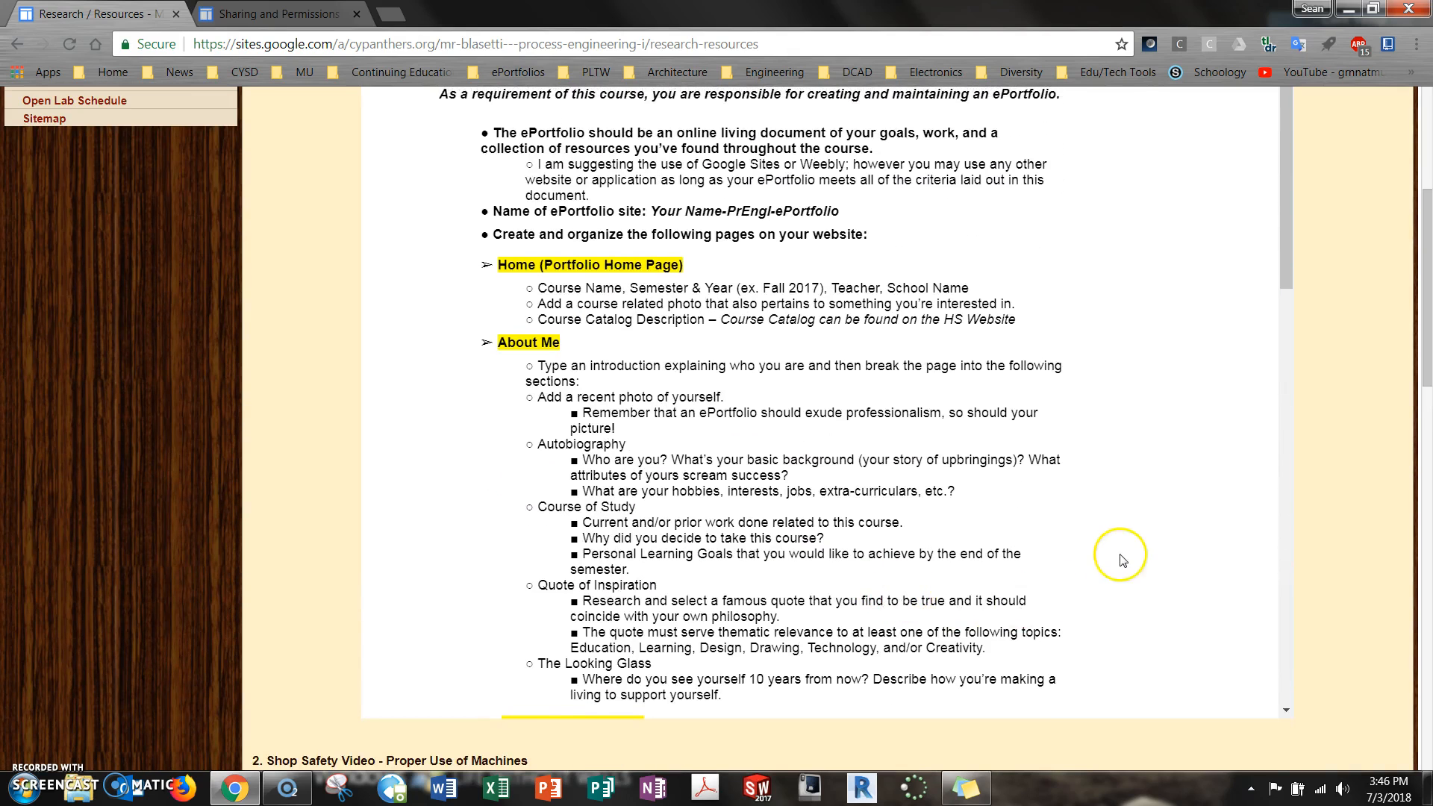
scroll(1119, 553, up, 5)
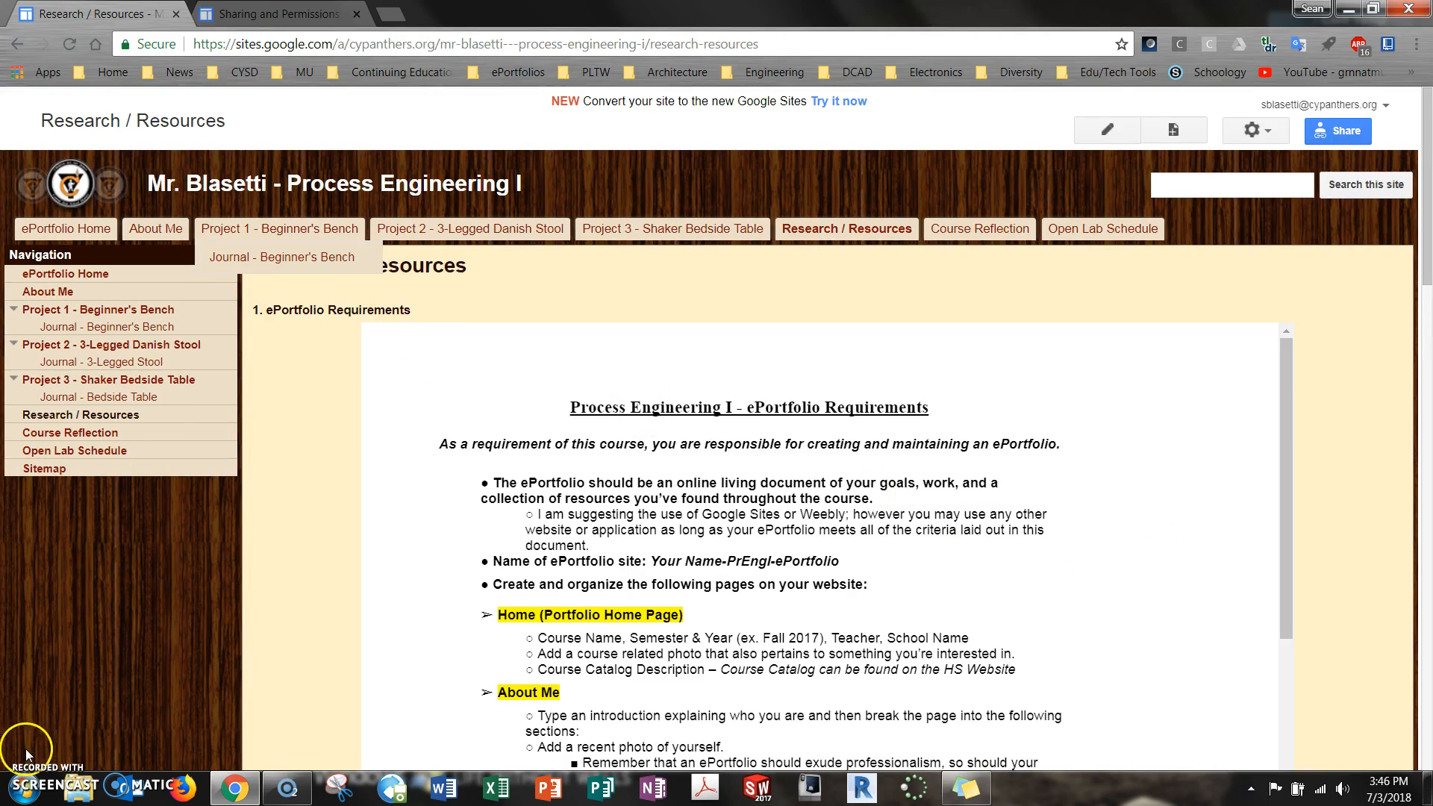